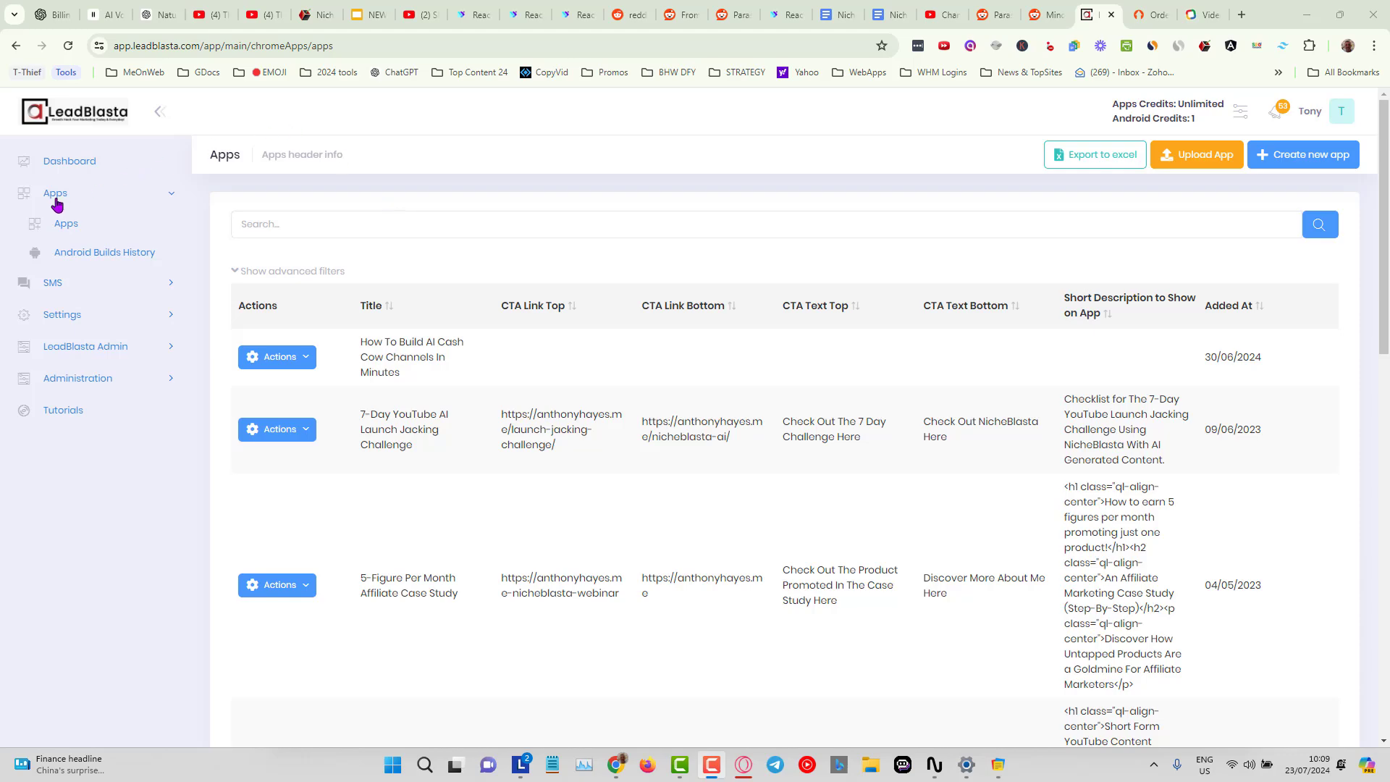
Open the Dashboard and launch the YouTube Ads checklist browser extension.
{"action": "left_click", "coordinate": [76, 165]}
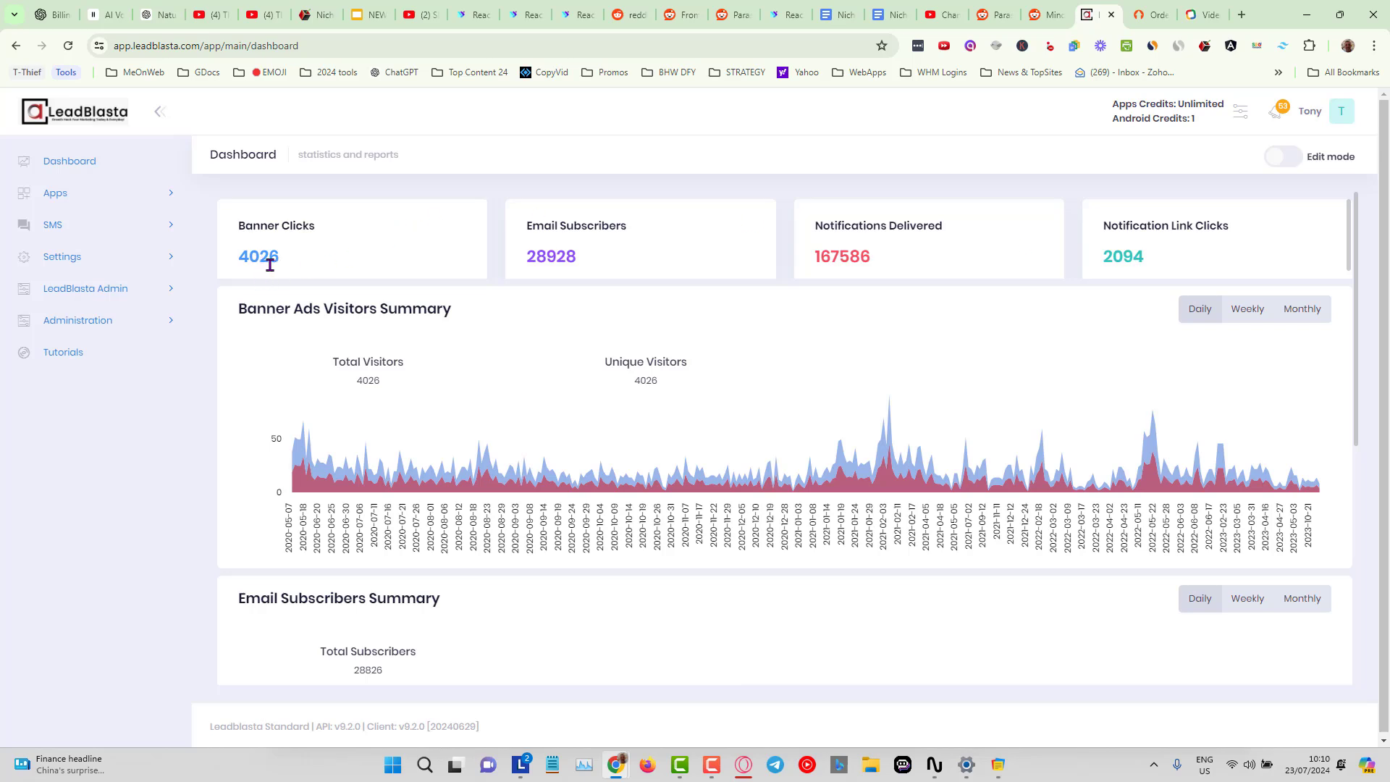
{"action": "left_click", "coordinate": [1204, 47]}
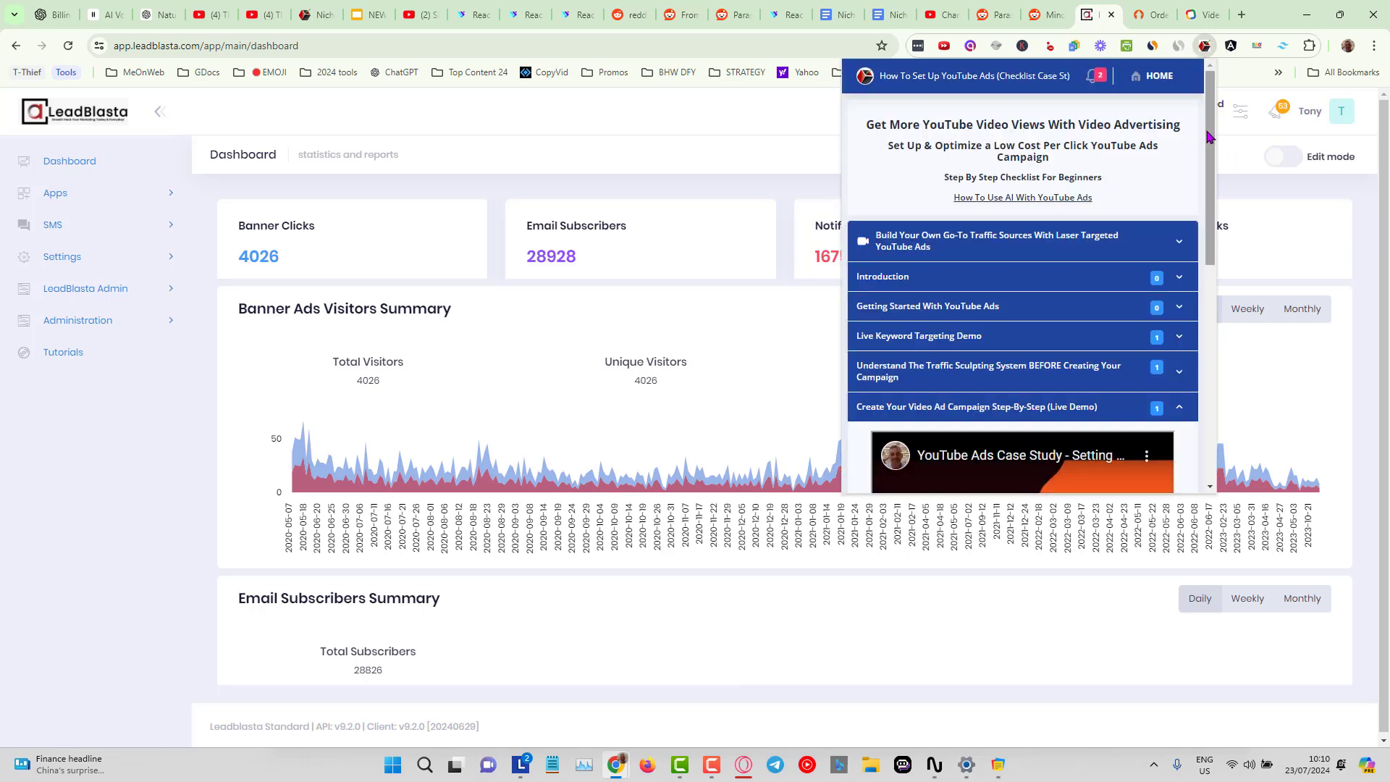
Browse the YouTube Ads checklist, expanding its sections to review the videos, key points and takeaways.
{"action": "left_click_drag", "start_coordinate": [1208, 137], "coordinate": [1204, 201]}
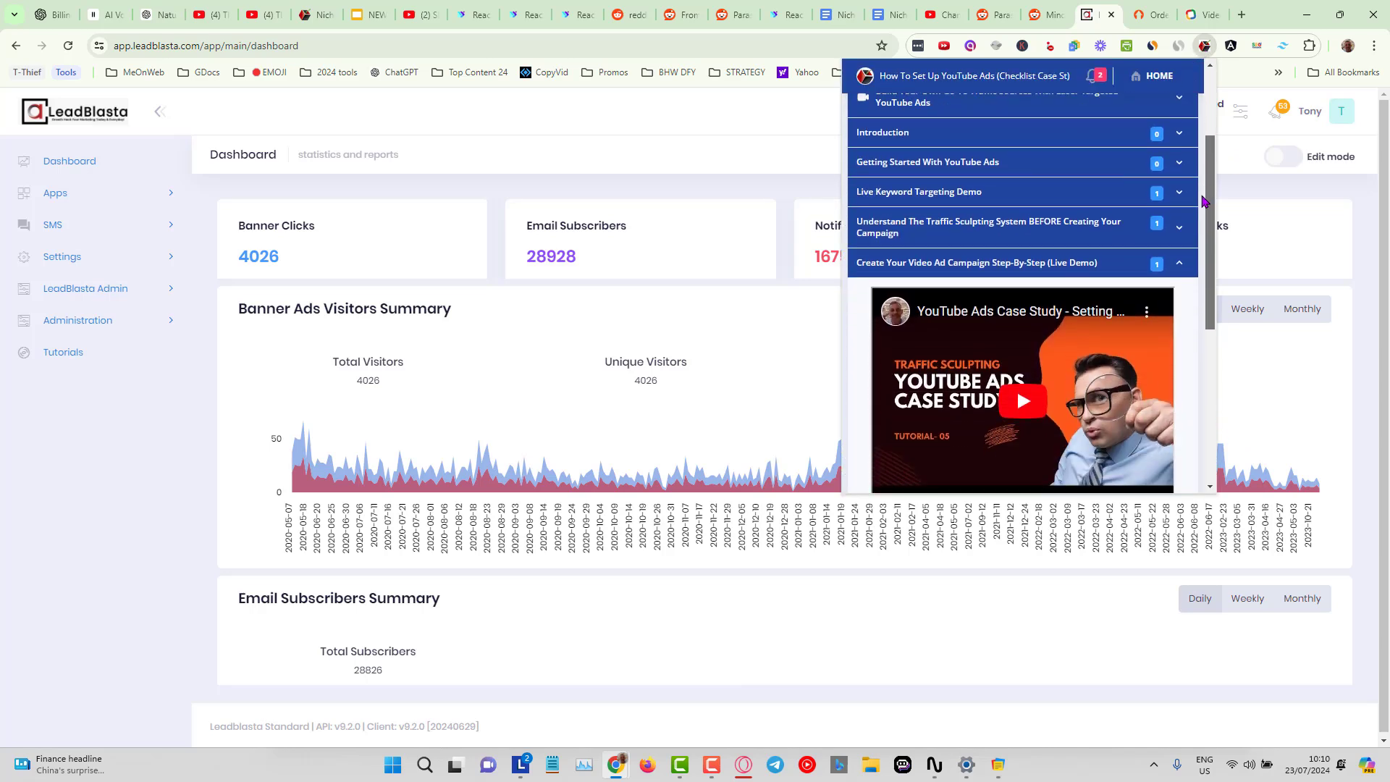
{"action": "scroll", "coordinate": [1070, 284], "scroll_direction": "down", "scroll_amount": 2}
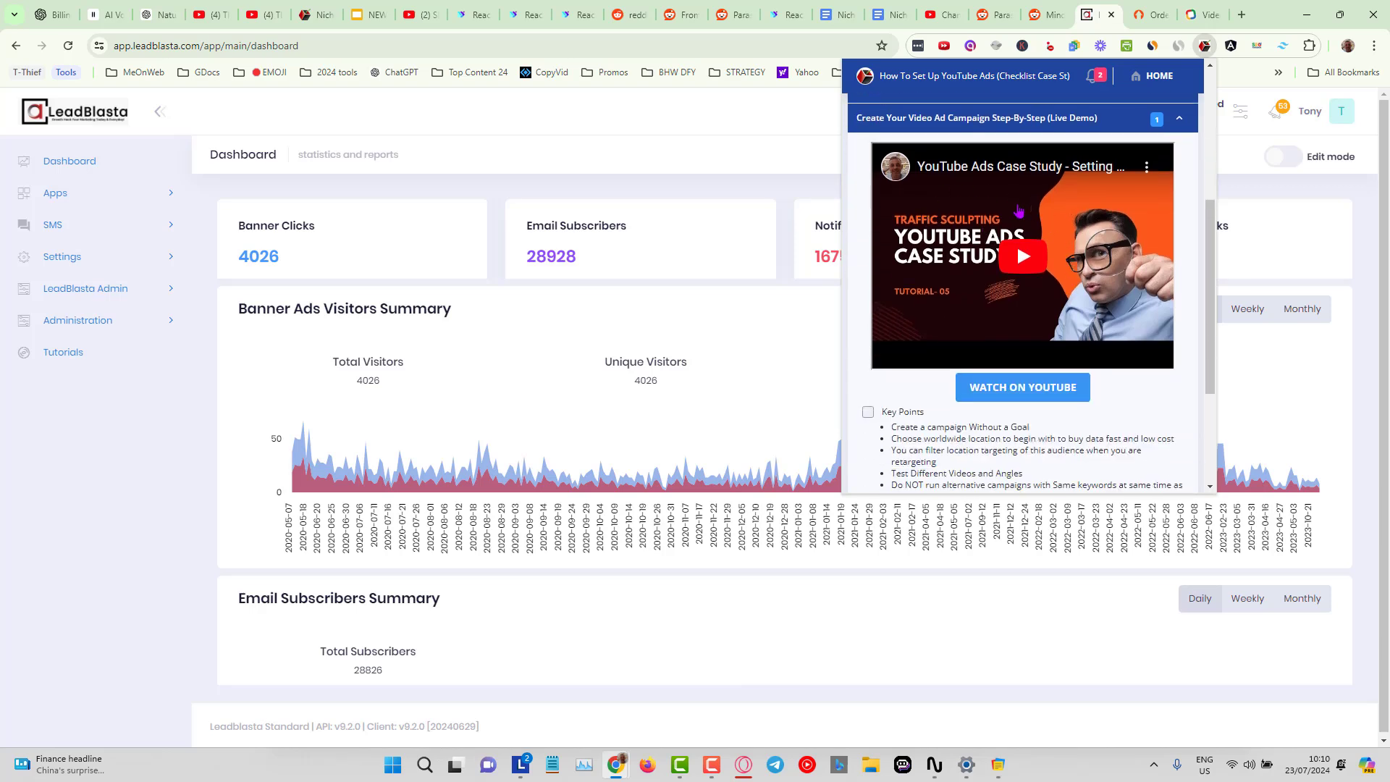
{"action": "scroll", "coordinate": [1016, 216], "scroll_direction": "down", "scroll_amount": 1}
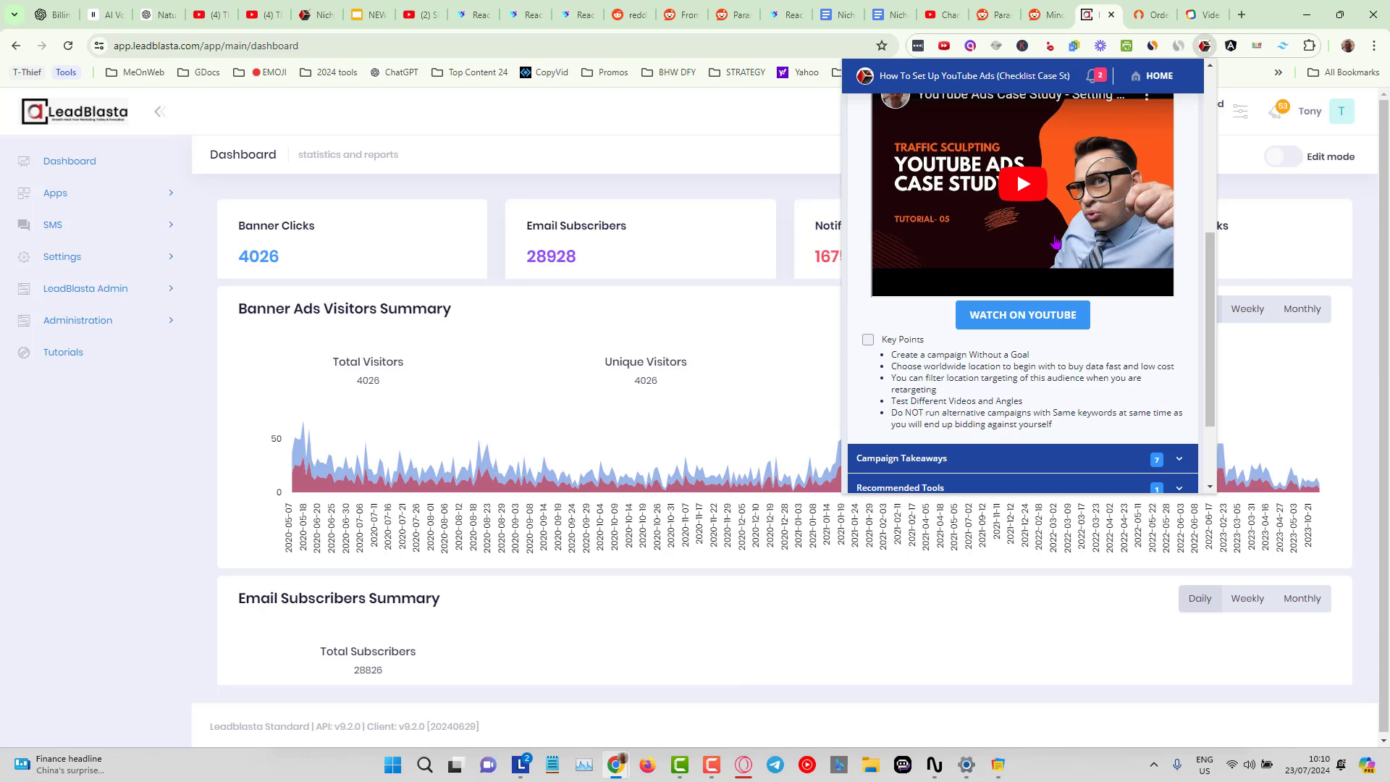
{"action": "scroll", "coordinate": [1091, 264], "scroll_direction": "down", "scroll_amount": 2}
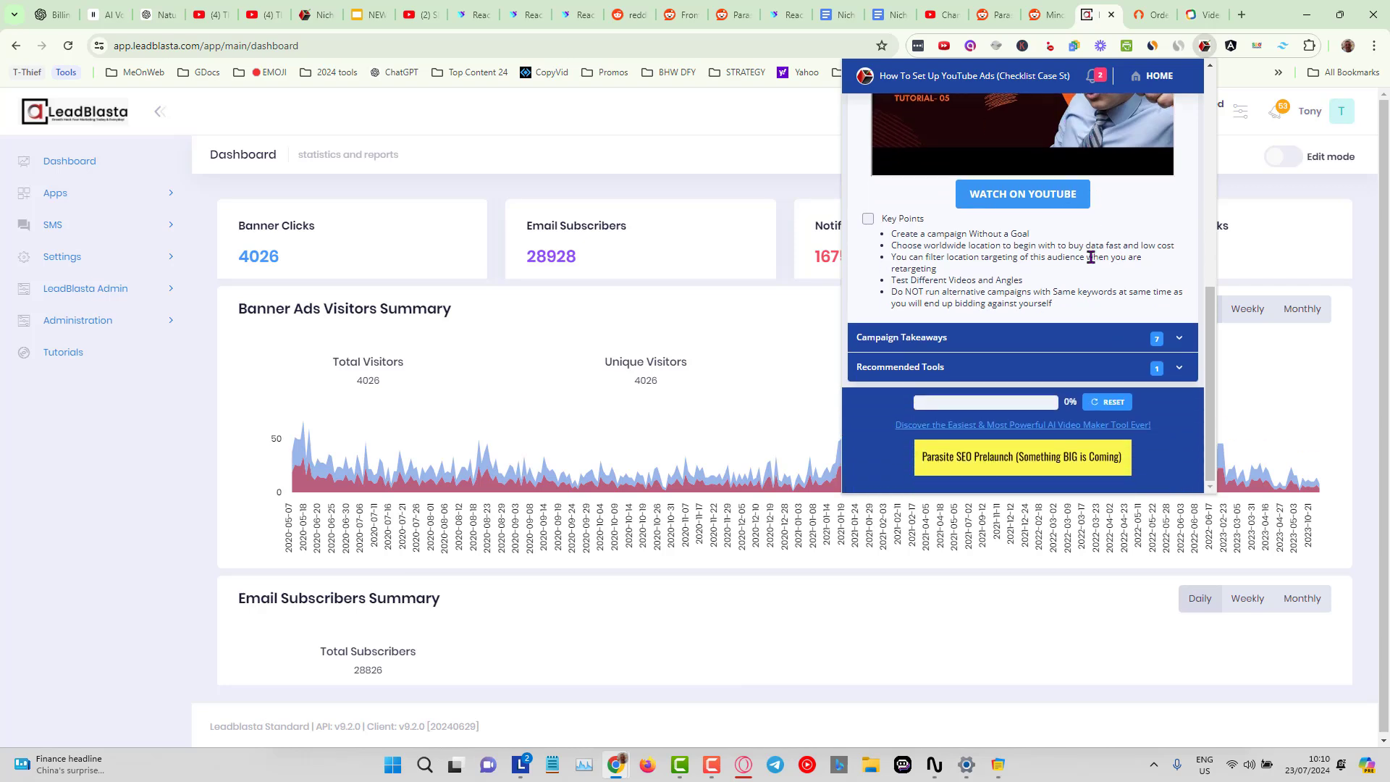
{"action": "left_click", "coordinate": [1179, 338]}
{"action": "scroll", "coordinate": [1125, 305], "scroll_direction": "up", "scroll_amount": 2}
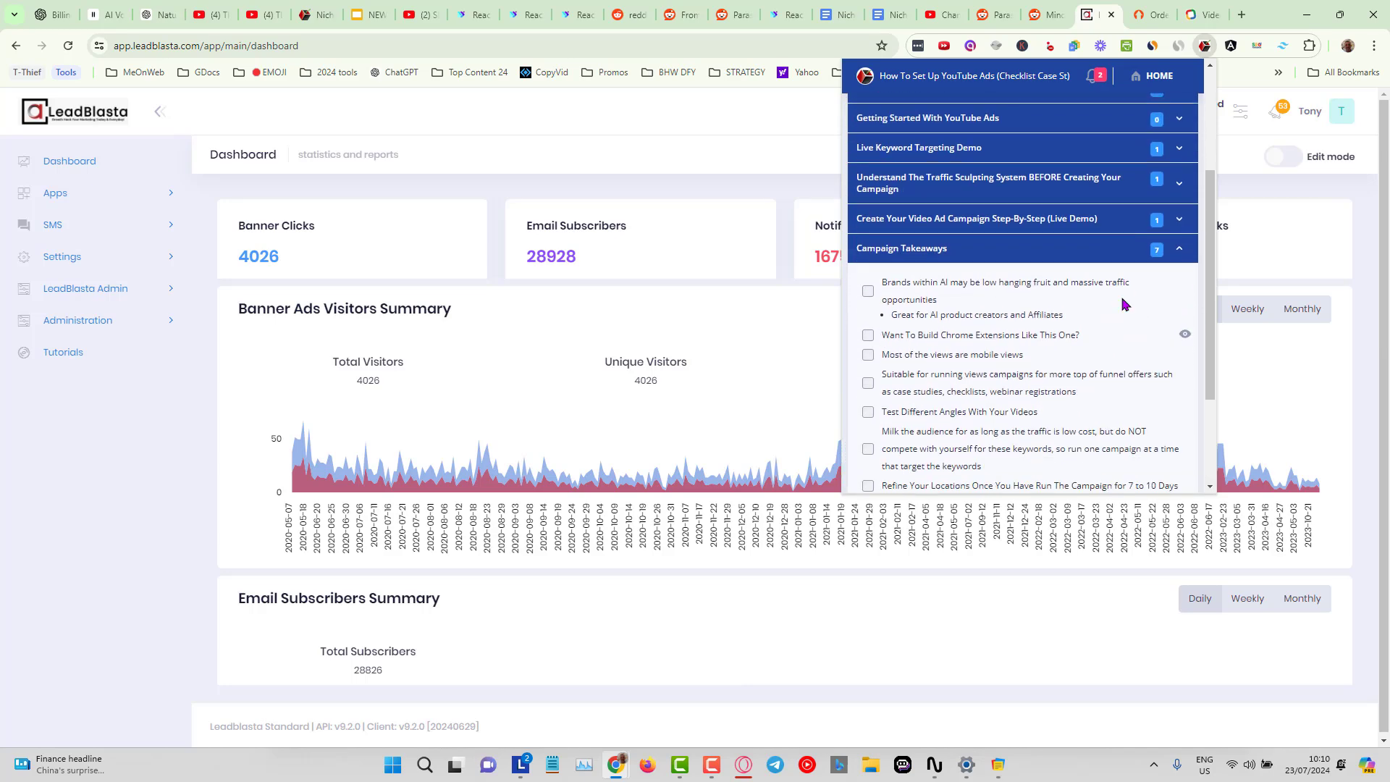
{"action": "left_click", "coordinate": [910, 219]}
{"action": "left_click", "coordinate": [911, 183]}
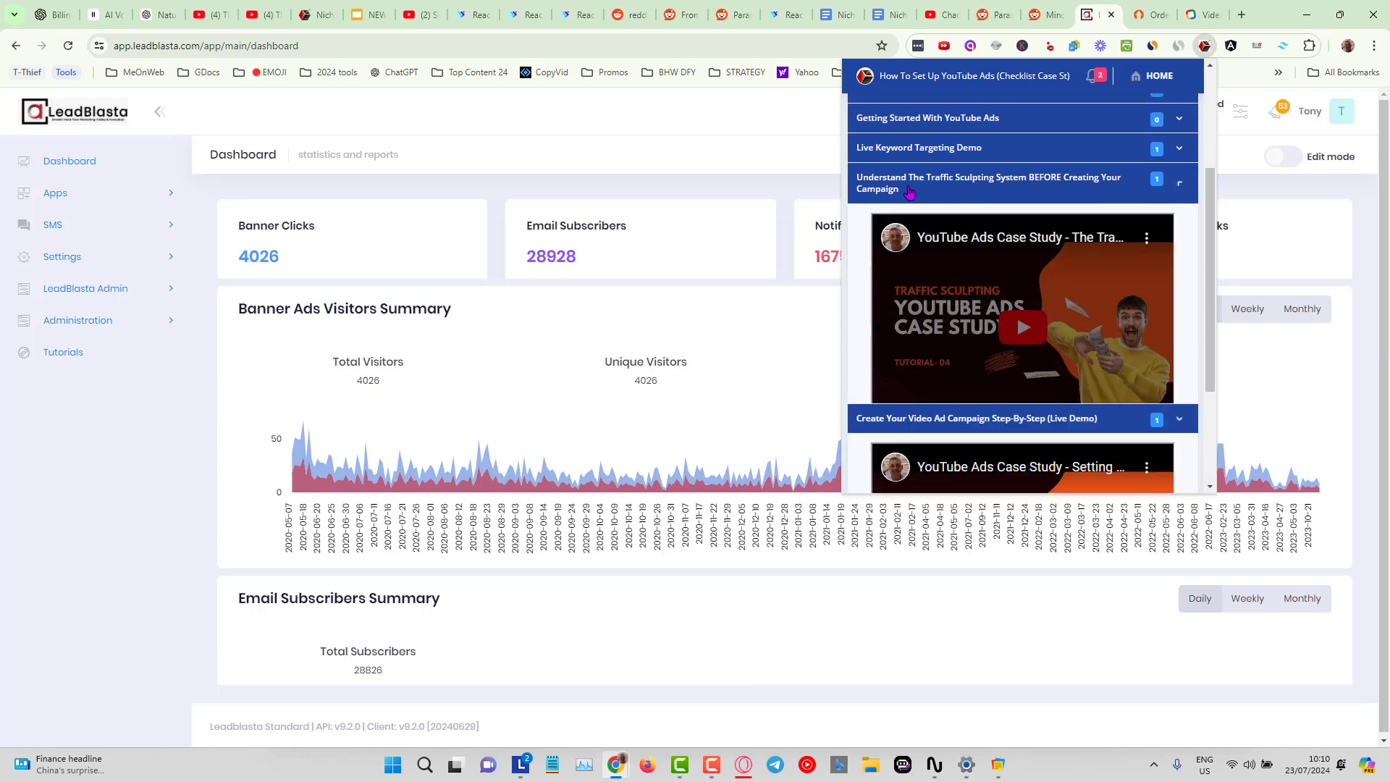
{"action": "left_click", "coordinate": [912, 148]}
{"action": "scroll", "coordinate": [1009, 209], "scroll_direction": "down", "scroll_amount": 3}
{"action": "scroll", "coordinate": [1043, 275], "scroll_direction": "up", "scroll_amount": 4}
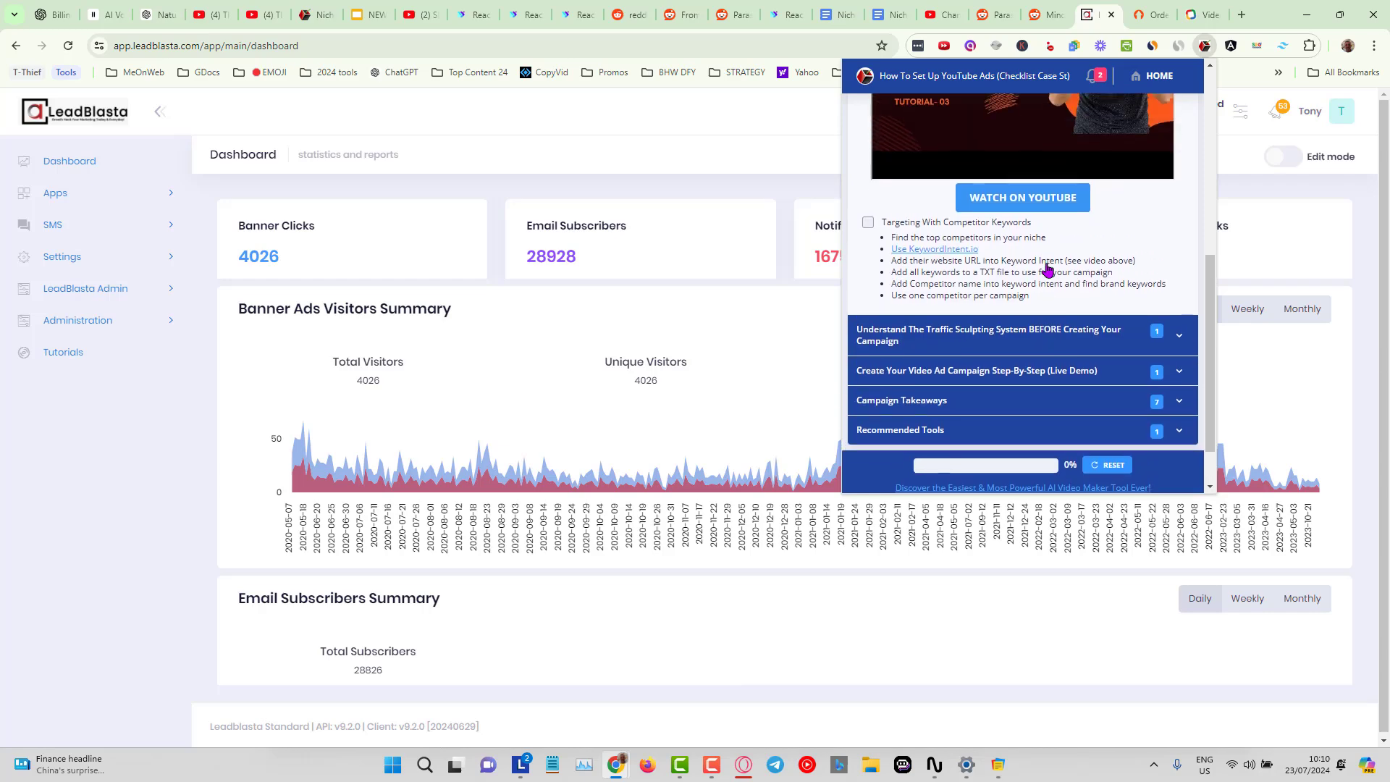
{"action": "left_click", "coordinate": [926, 125]}
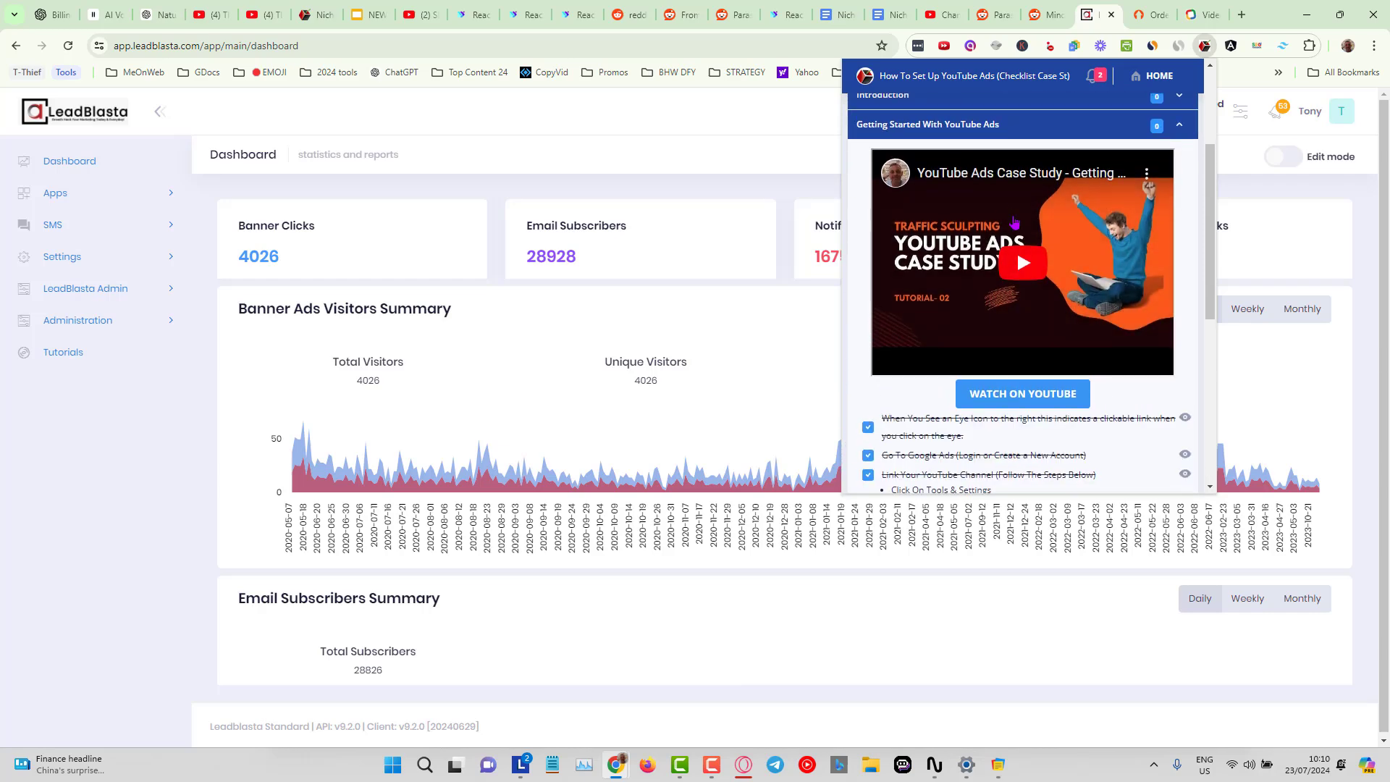
{"action": "scroll", "coordinate": [1013, 217], "scroll_direction": "down", "scroll_amount": 4}
{"action": "scroll", "coordinate": [1014, 221], "scroll_direction": "up", "scroll_amount": 1}
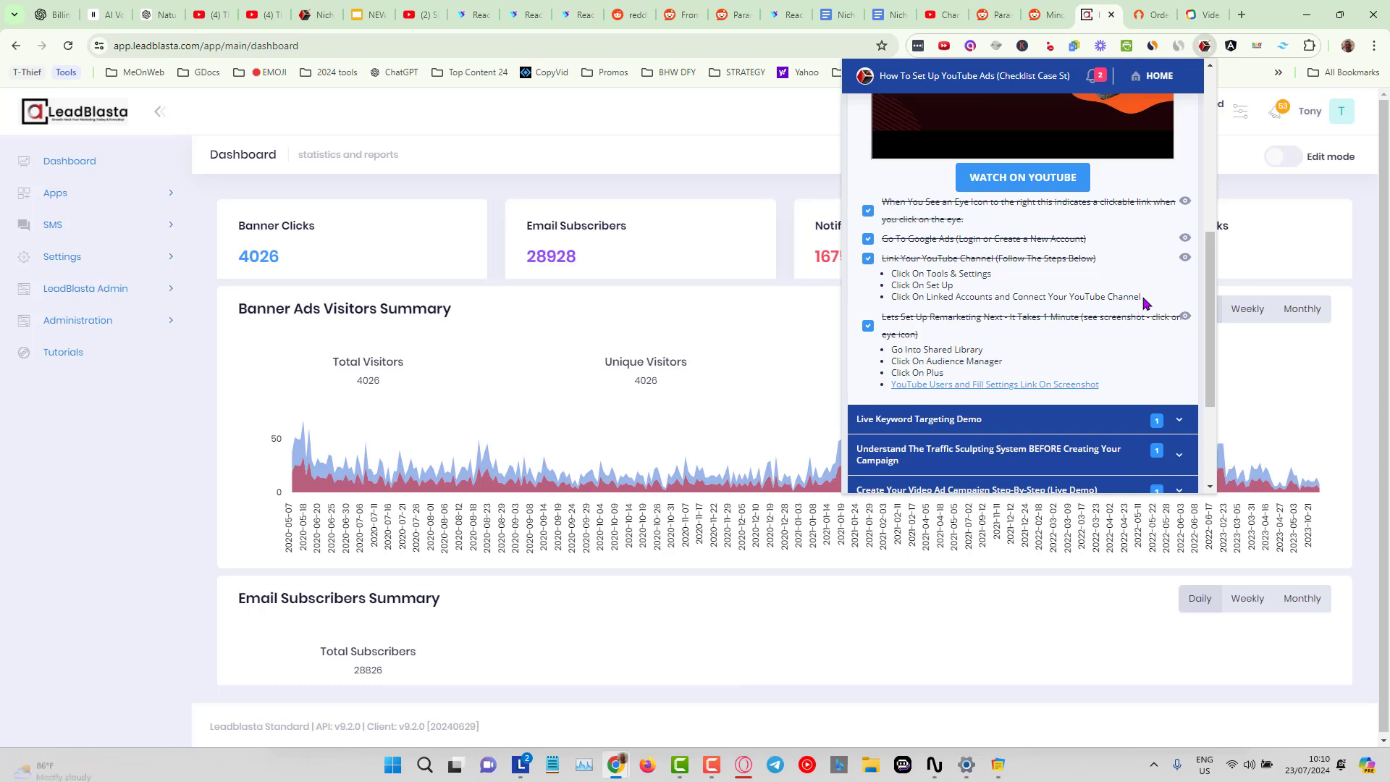
{"action": "left_click_drag", "start_coordinate": [1142, 298], "coordinate": [893, 282]}
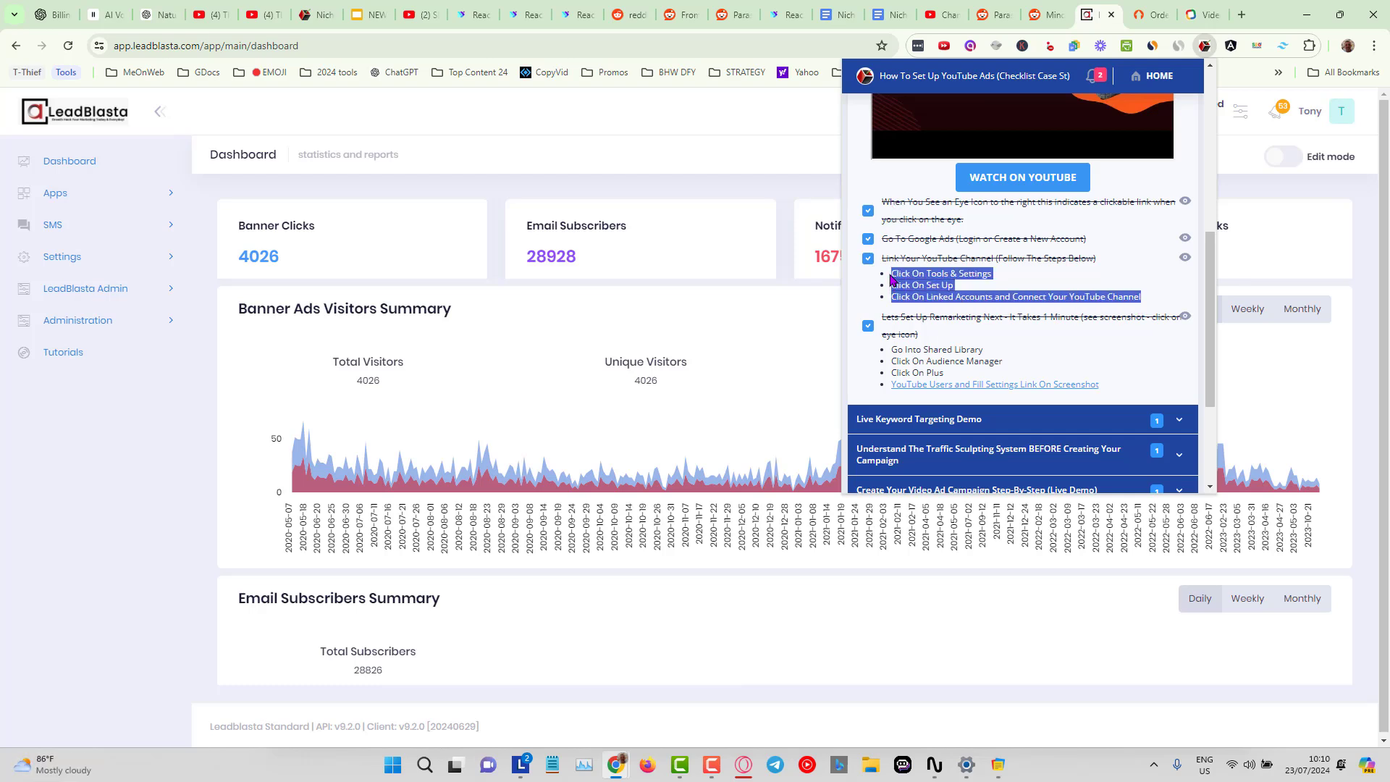
{"action": "left_click", "coordinate": [967, 290]}
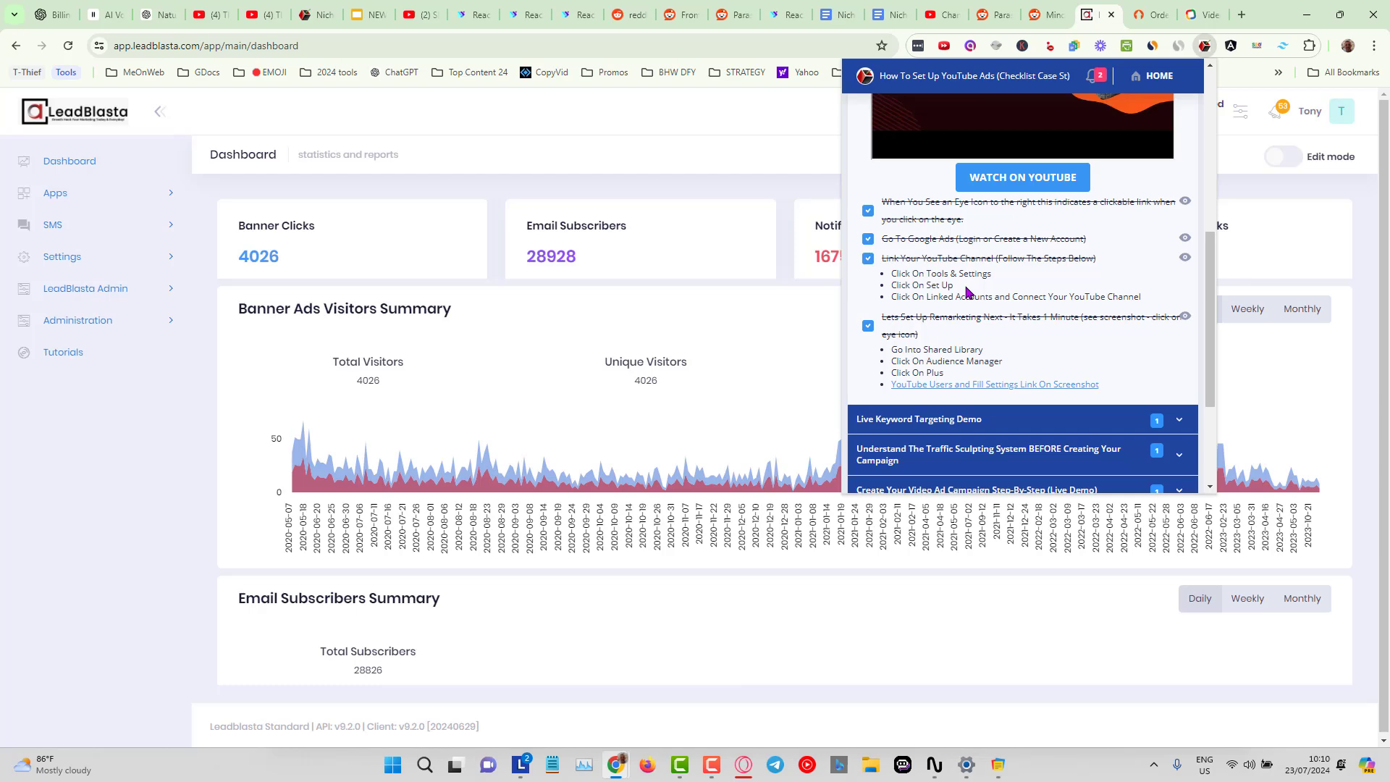
{"action": "scroll", "coordinate": [964, 292], "scroll_direction": "down", "scroll_amount": 3}
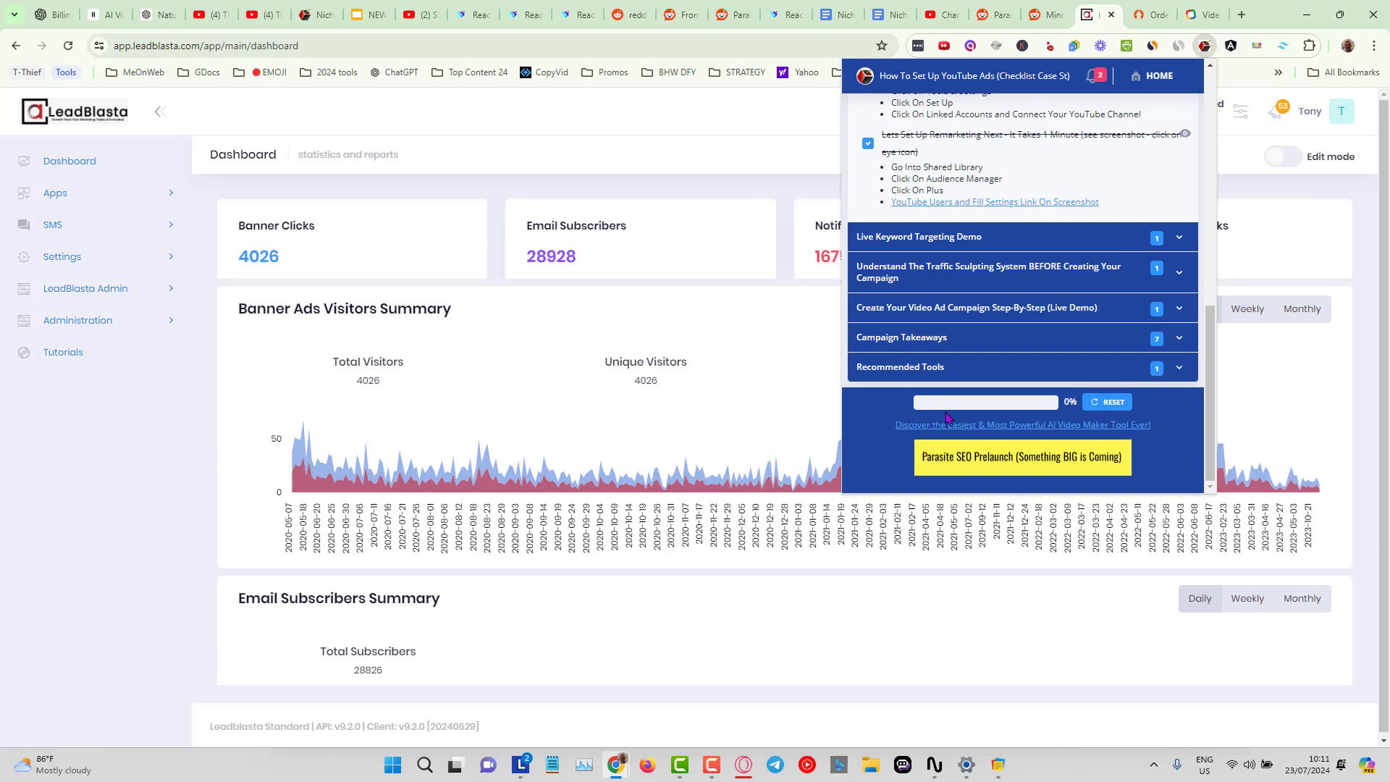
{"action": "scroll", "coordinate": [1042, 407], "scroll_direction": "up", "scroll_amount": 3}
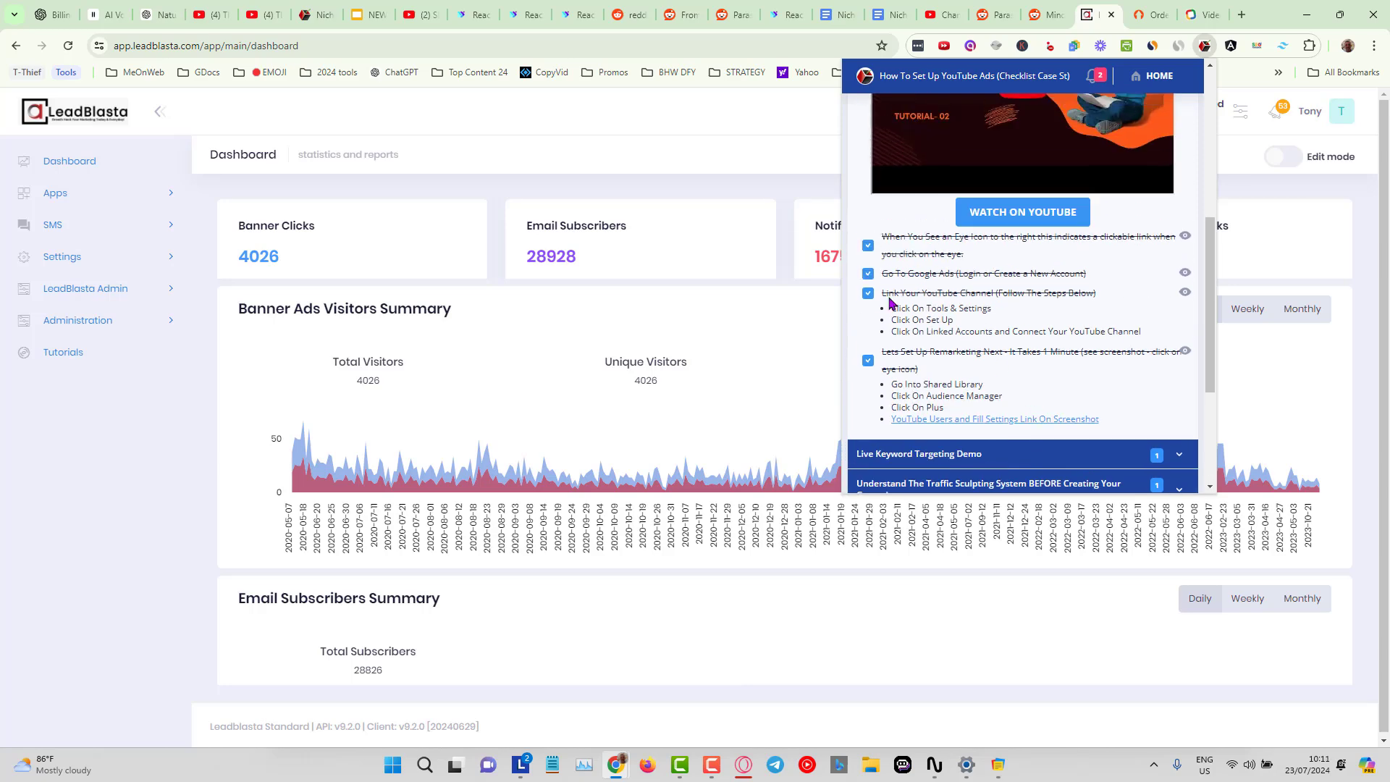
Uncheck and re-check the four Getting Started With YouTube Ads checklist items.
{"action": "left_click", "coordinate": [868, 245]}
{"action": "left_click", "coordinate": [868, 274]}
{"action": "left_click", "coordinate": [868, 293]}
{"action": "left_click", "coordinate": [868, 361]}
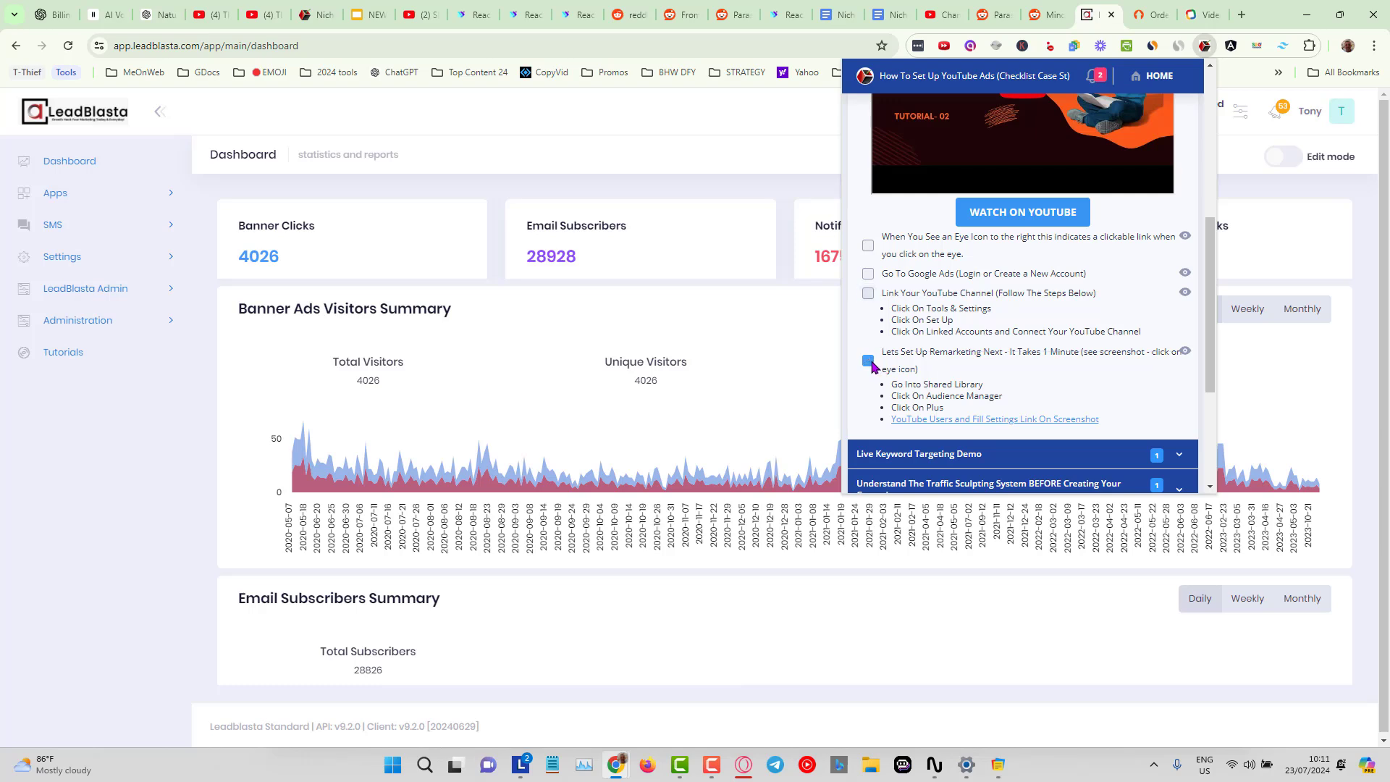
{"action": "left_click", "coordinate": [868, 245]}
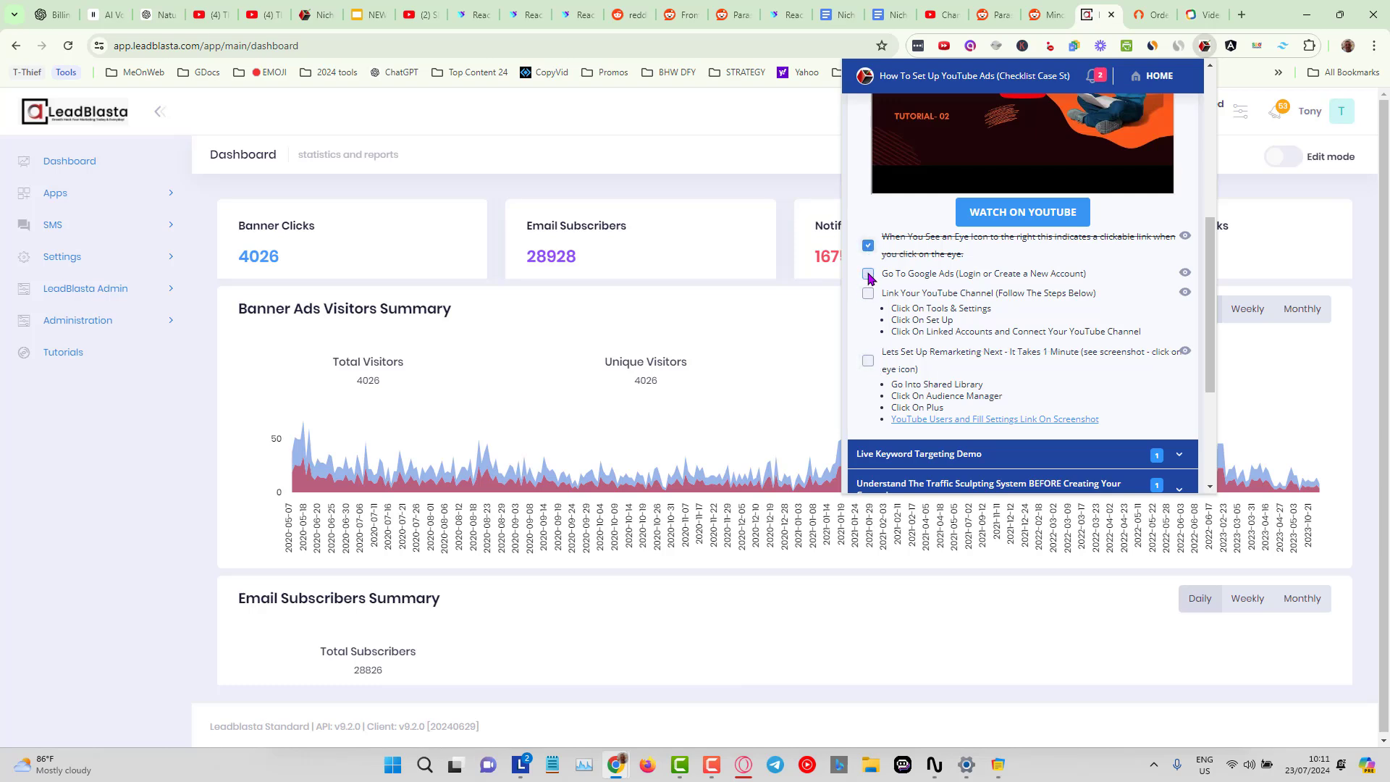
{"action": "left_click", "coordinate": [868, 274]}
{"action": "left_click", "coordinate": [868, 293]}
{"action": "left_click", "coordinate": [868, 361]}
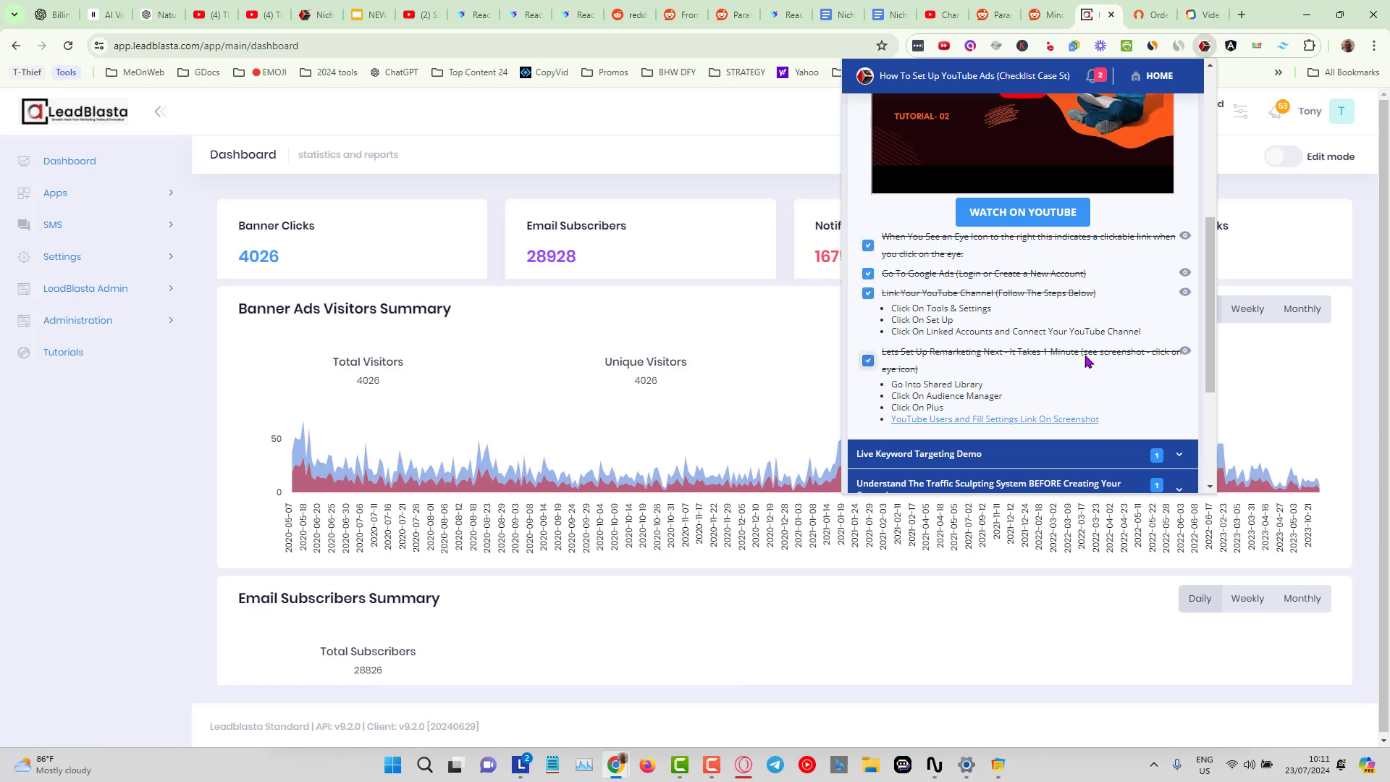
Collapse the Getting Started With YouTube Ads section and close the checklist.
{"action": "scroll", "coordinate": [1124, 376], "scroll_direction": "down", "scroll_amount": 3}
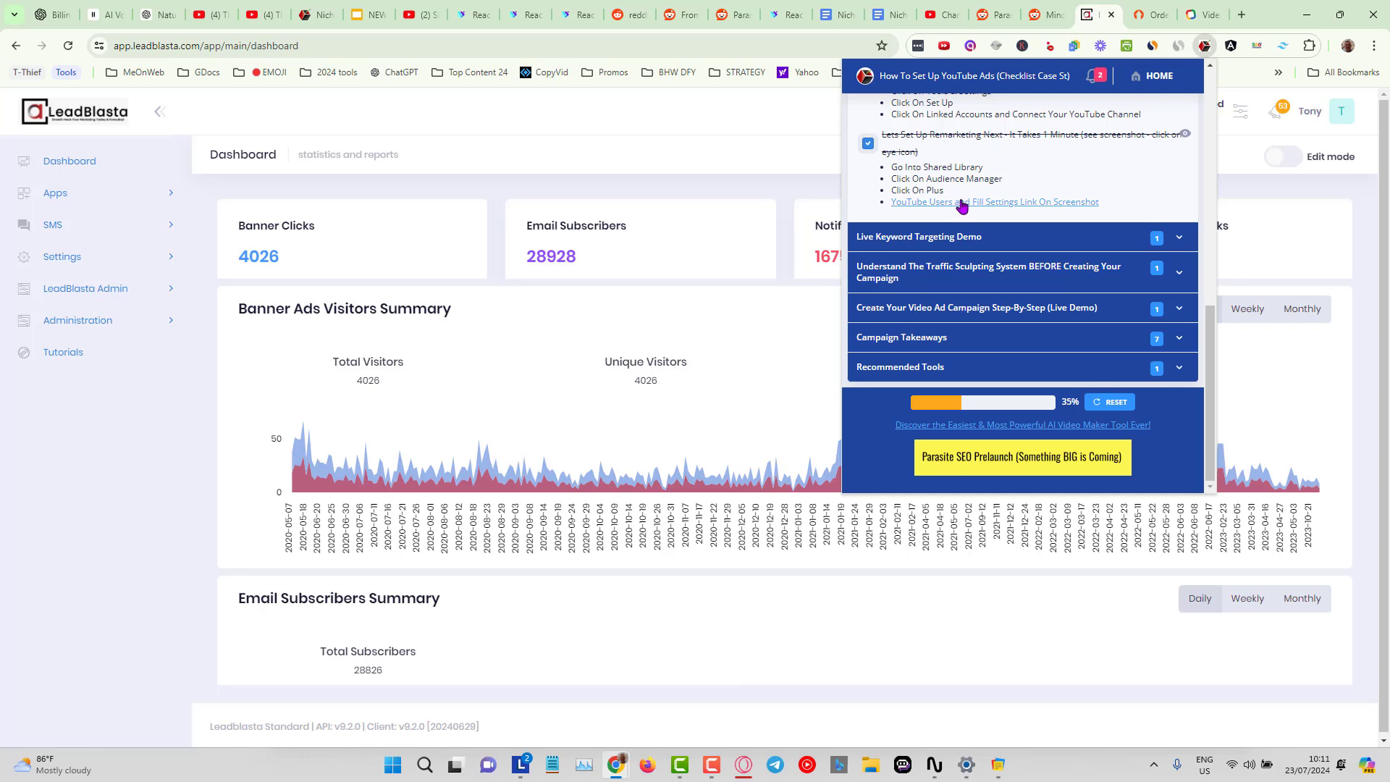
{"action": "scroll", "coordinate": [970, 196], "scroll_direction": "up", "scroll_amount": 2}
{"action": "scroll", "coordinate": [977, 167], "scroll_direction": "down", "scroll_amount": 2}
{"action": "scroll", "coordinate": [1027, 348], "scroll_direction": "up", "scroll_amount": 15}
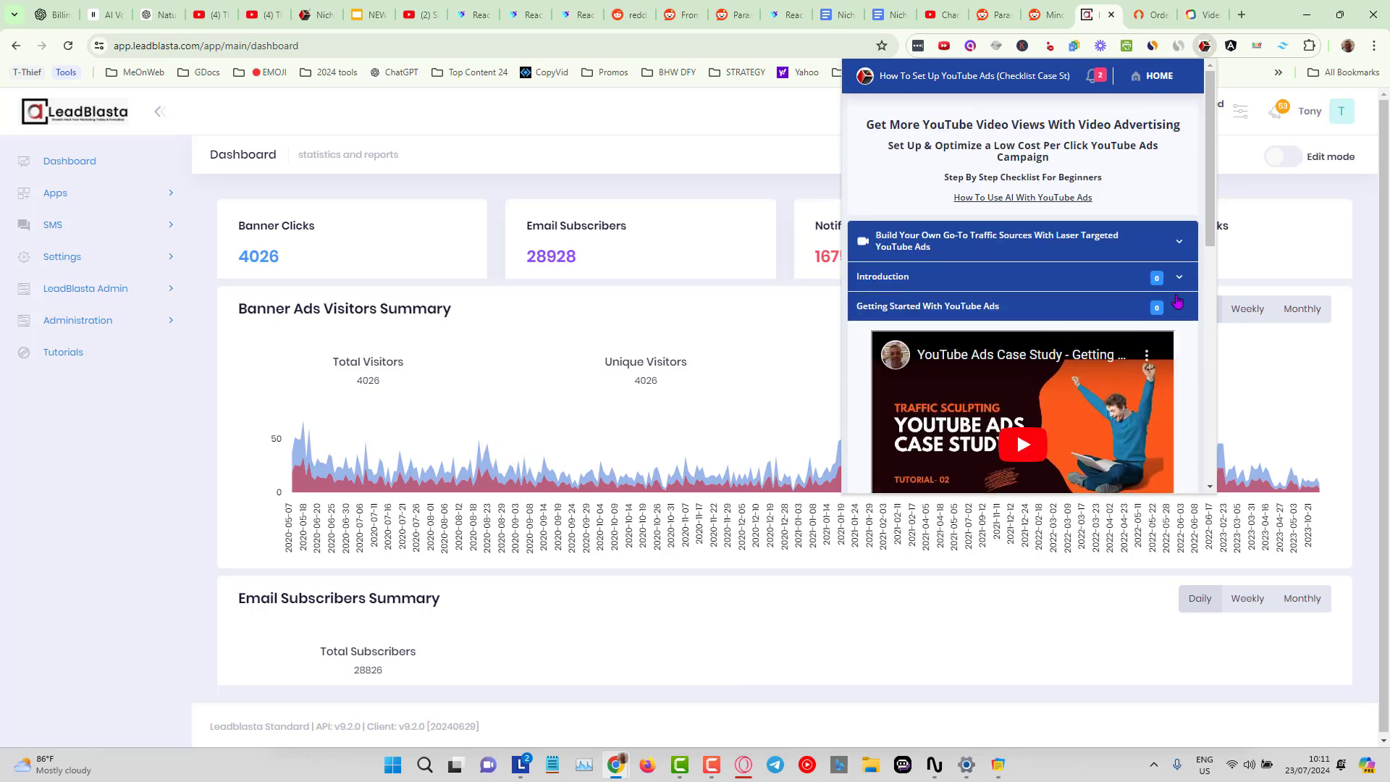
{"action": "left_click", "coordinate": [1178, 307]}
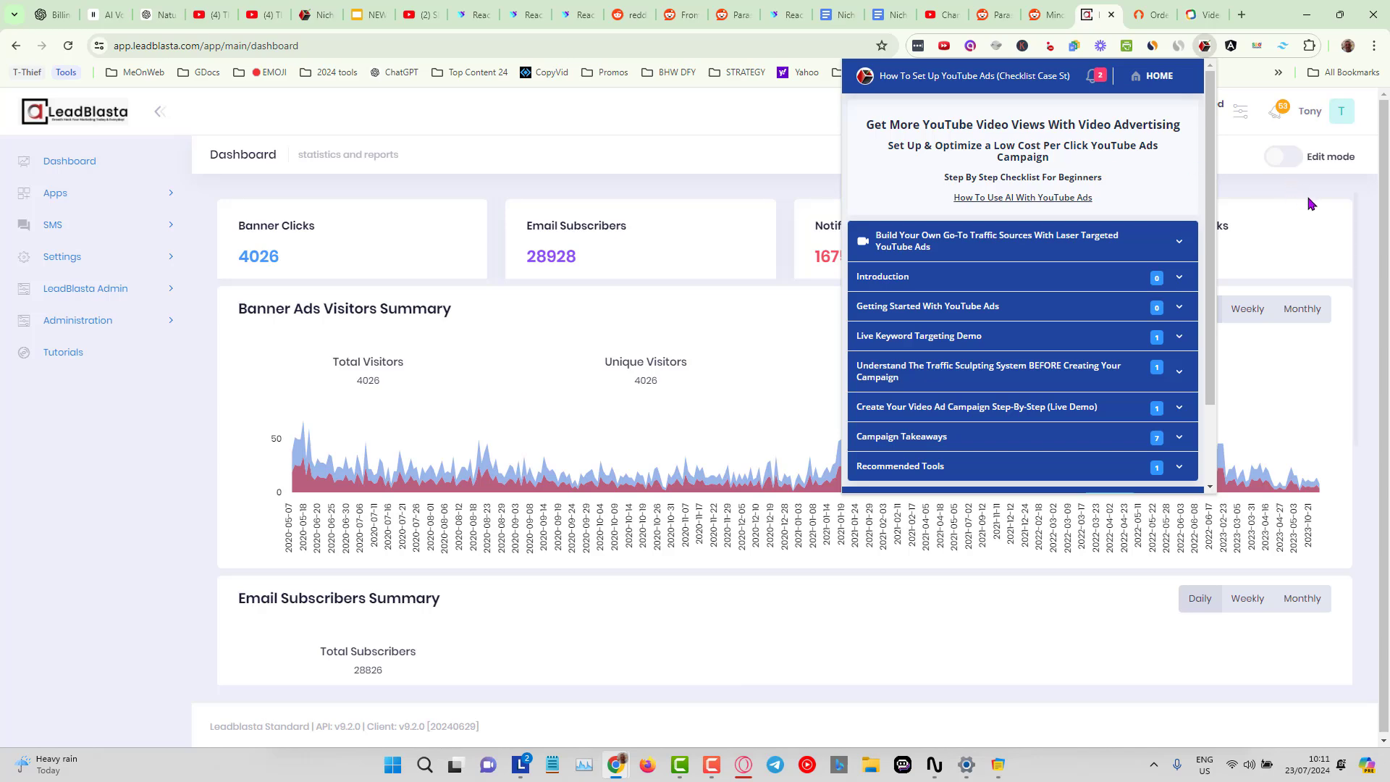
{"action": "left_click", "coordinate": [1265, 197]}
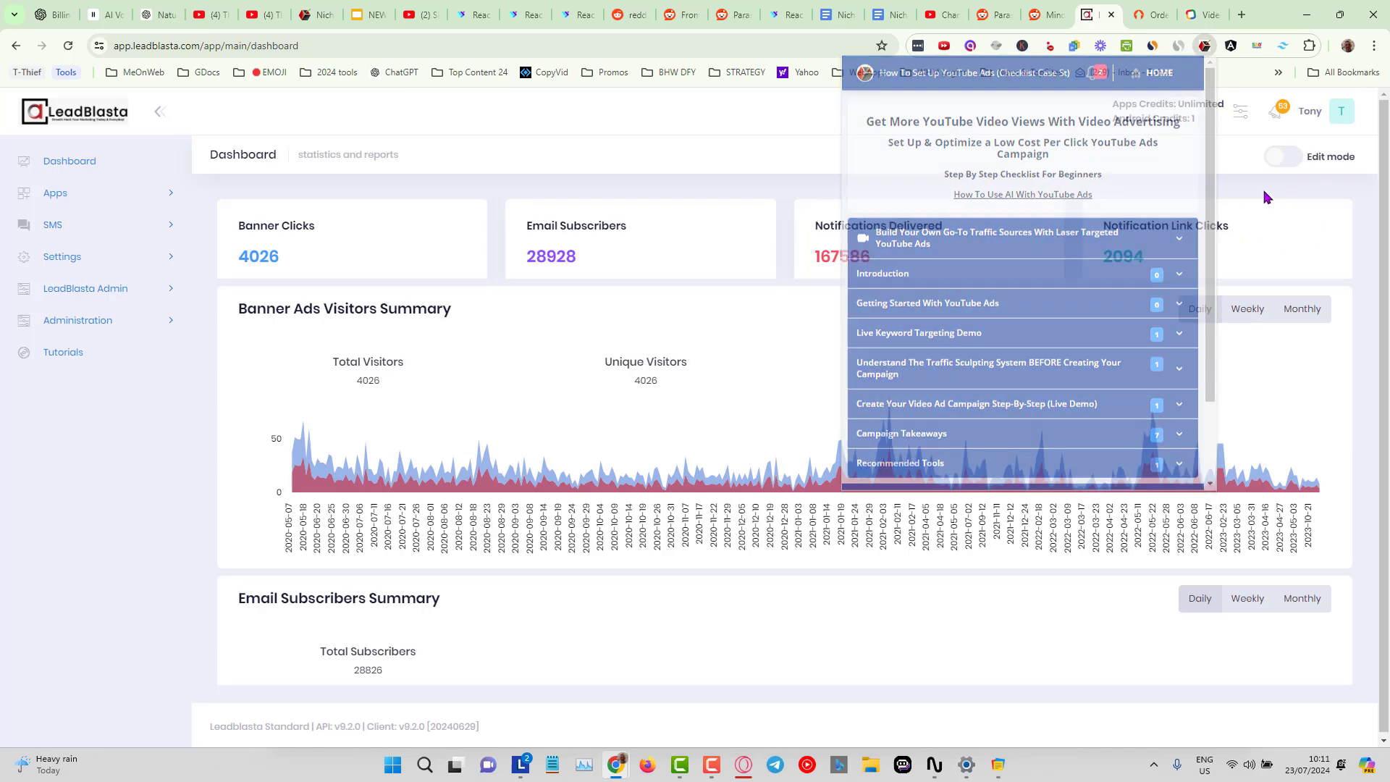
Preview the 7-Day YouTube AI Launch Jacking Challenge extension and close it.
{"action": "left_click", "coordinate": [1230, 47]}
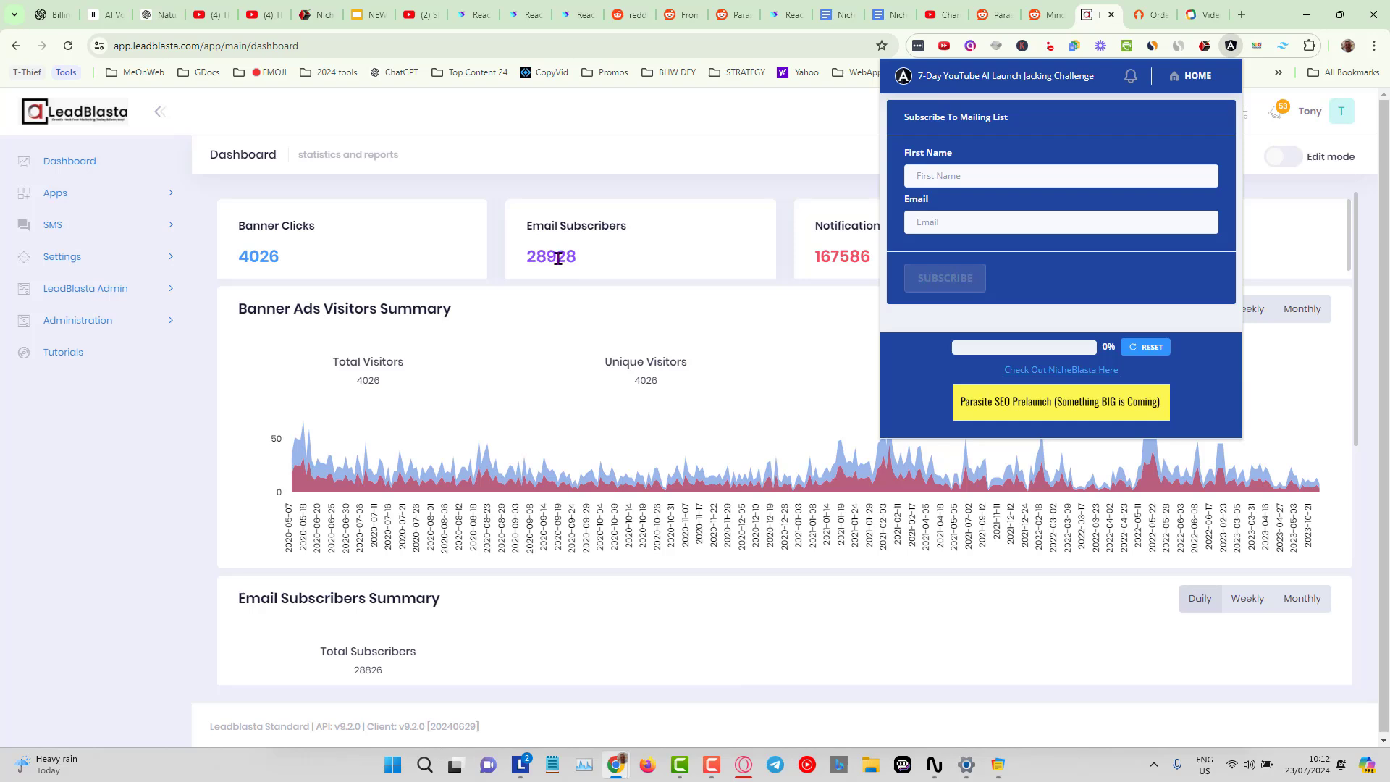
{"action": "left_click", "coordinate": [719, 192]}
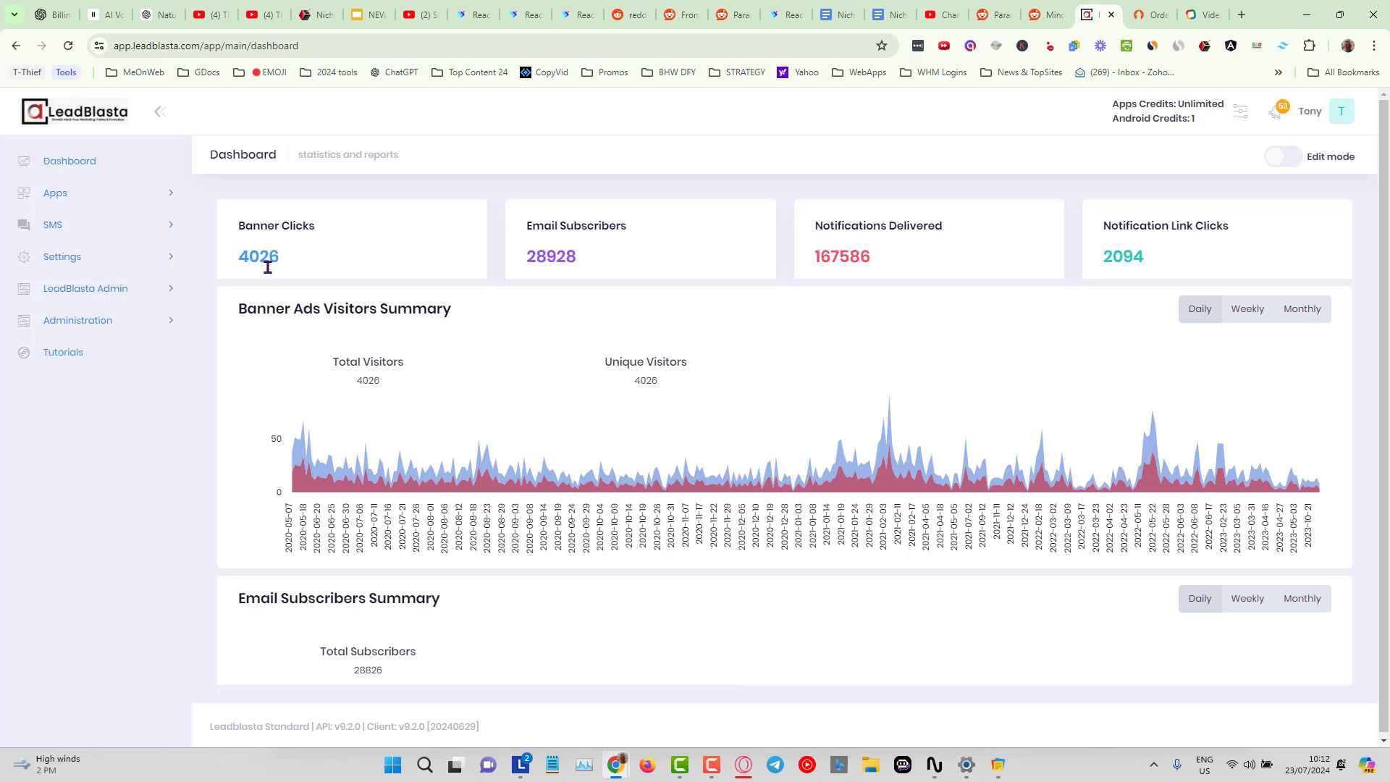
Open the Apps list and start a new app using the LeadBlasta Ultimate - Unlimited package.
{"action": "left_click", "coordinate": [172, 194]}
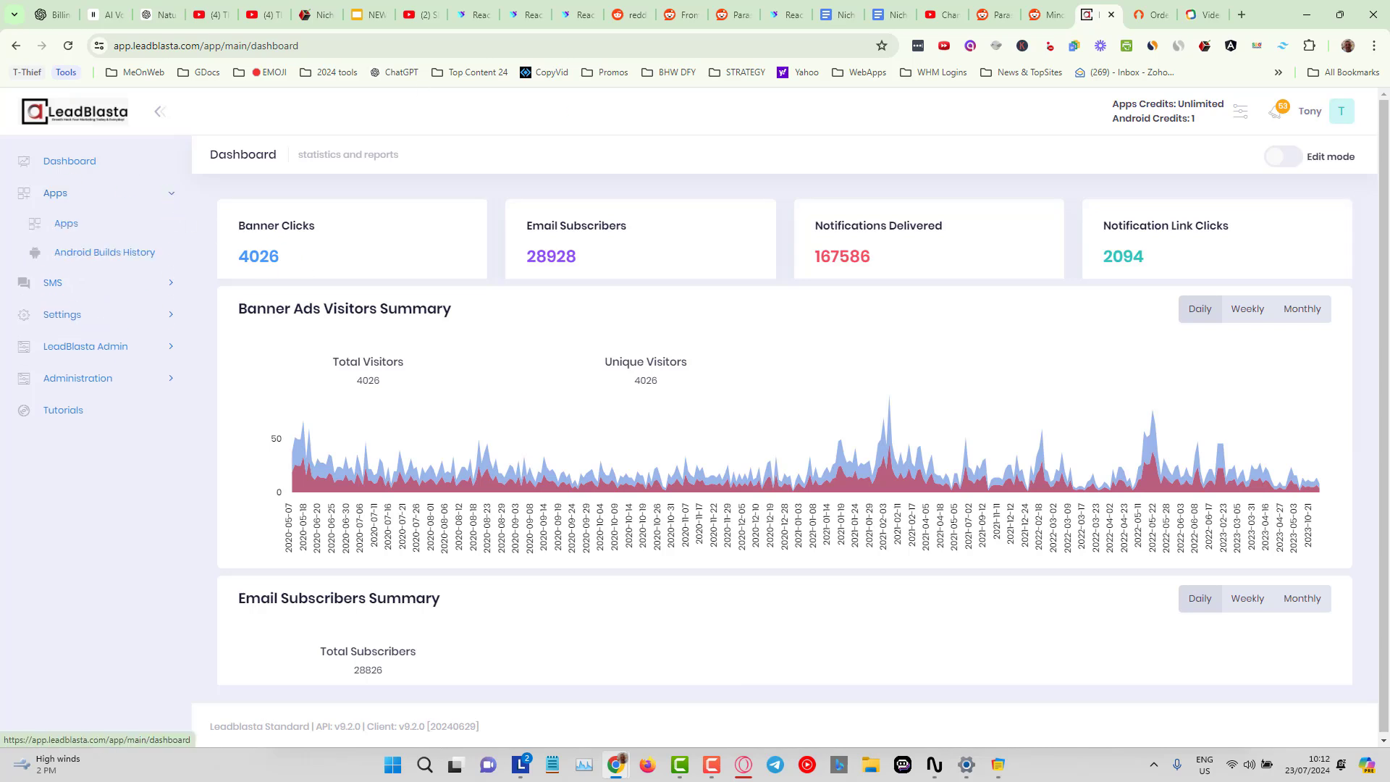
{"action": "left_click", "coordinate": [71, 228]}
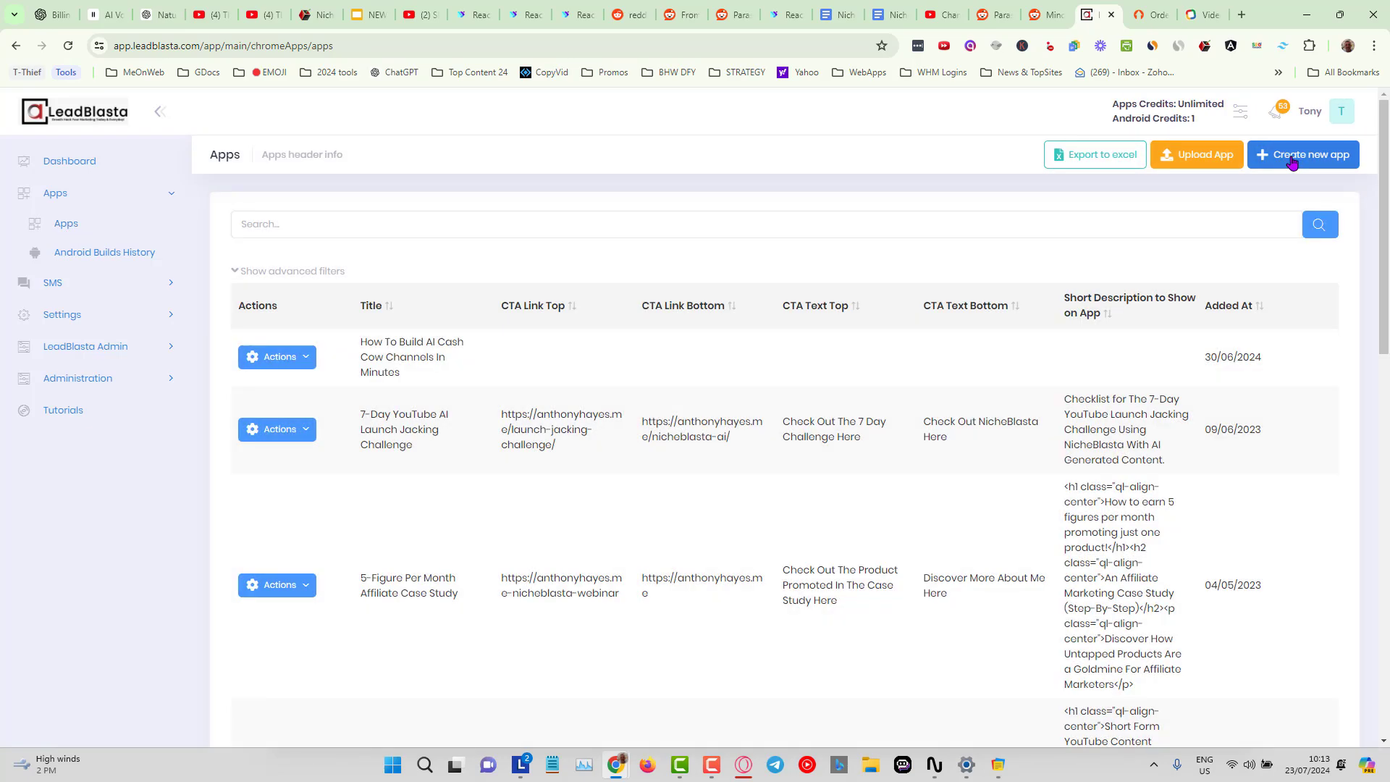
{"action": "left_click", "coordinate": [1292, 160]}
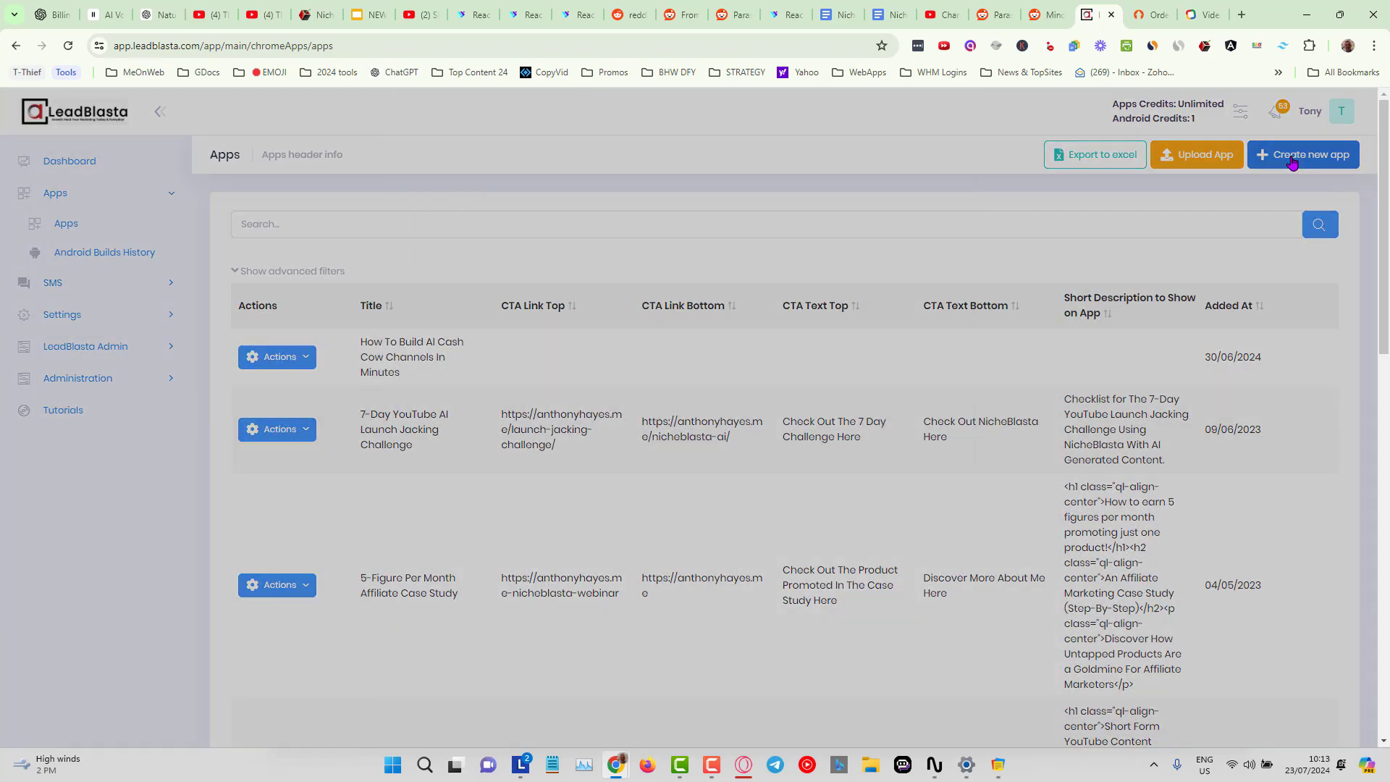
{"action": "left_click", "coordinate": [498, 211]}
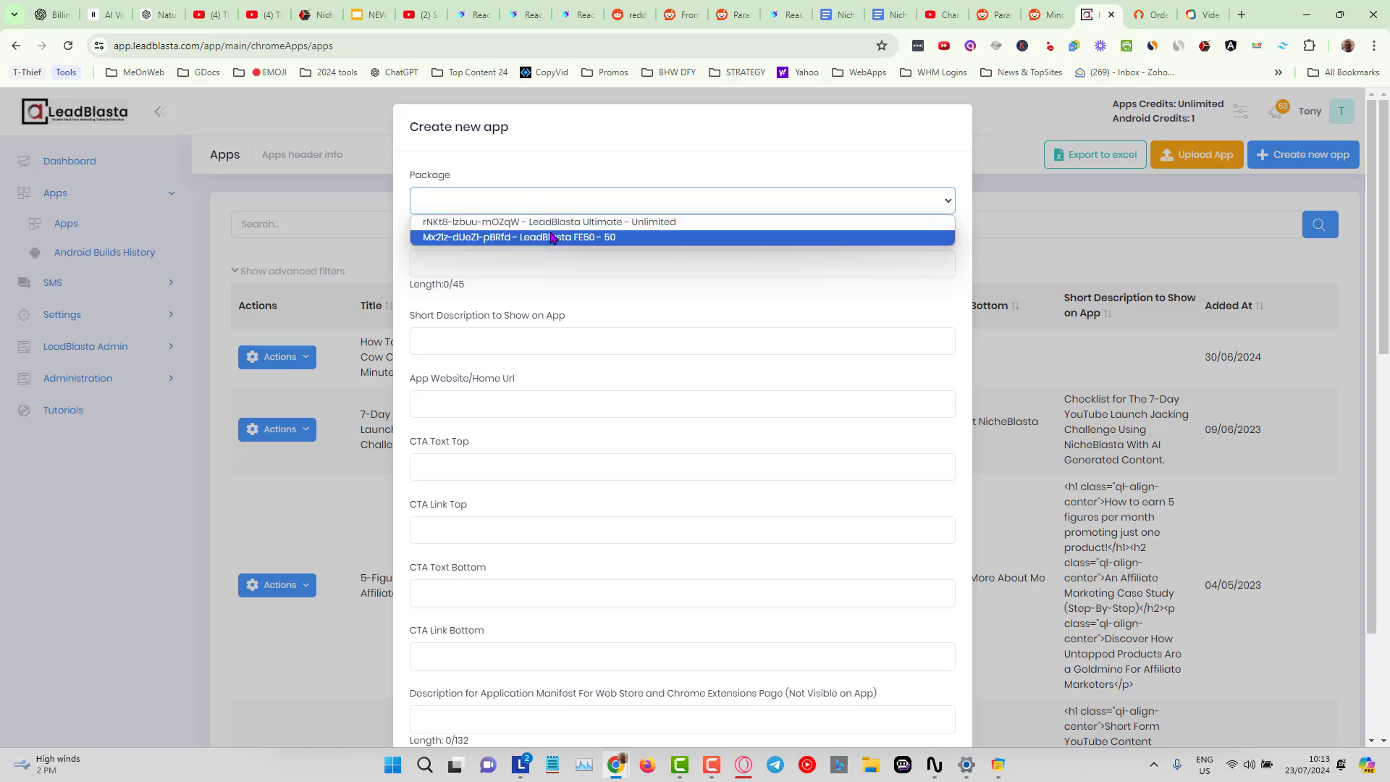
{"action": "left_click", "coordinate": [536, 218]}
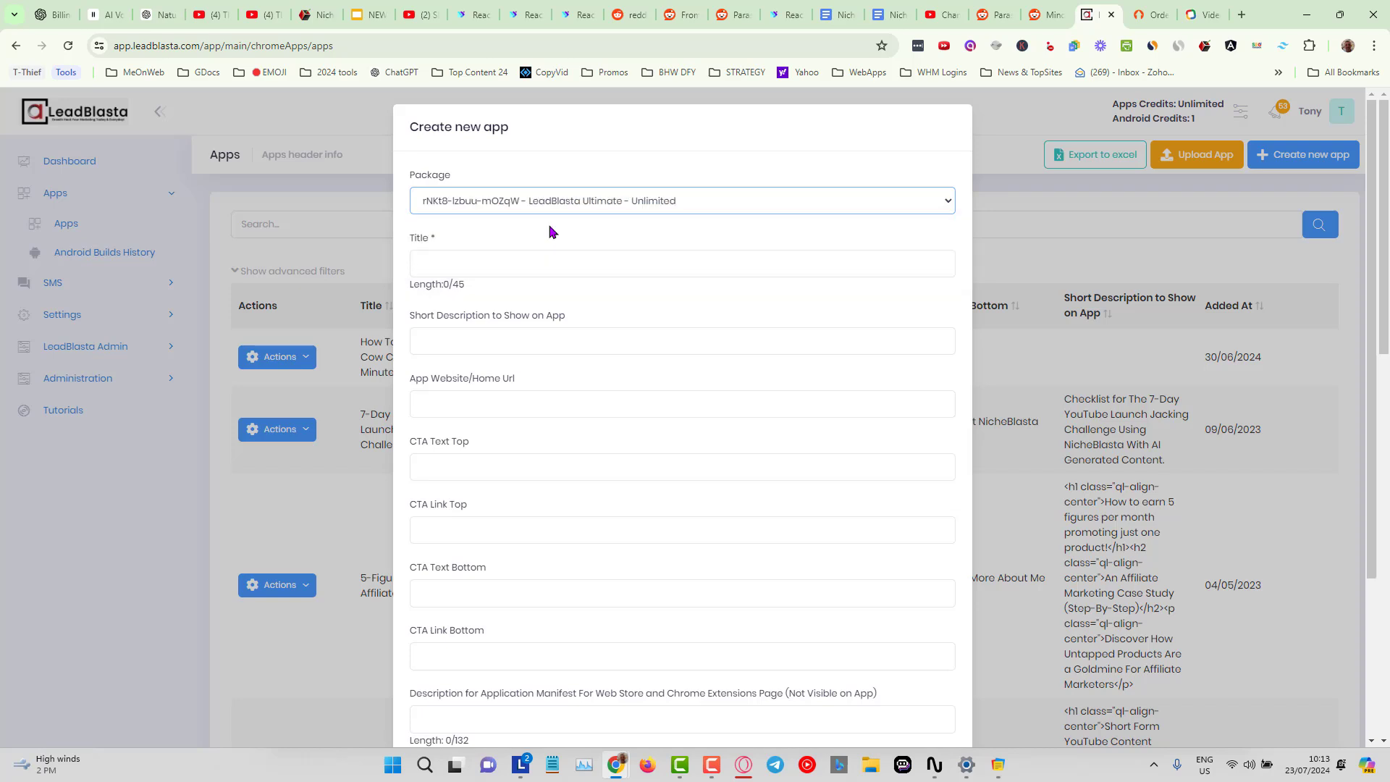
Copy the project name NicheBlasta Cash Cow Channel Content In One Click (Replay) from the Subreddit Article Poster.
{"action": "left_click", "coordinate": [527, 265]}
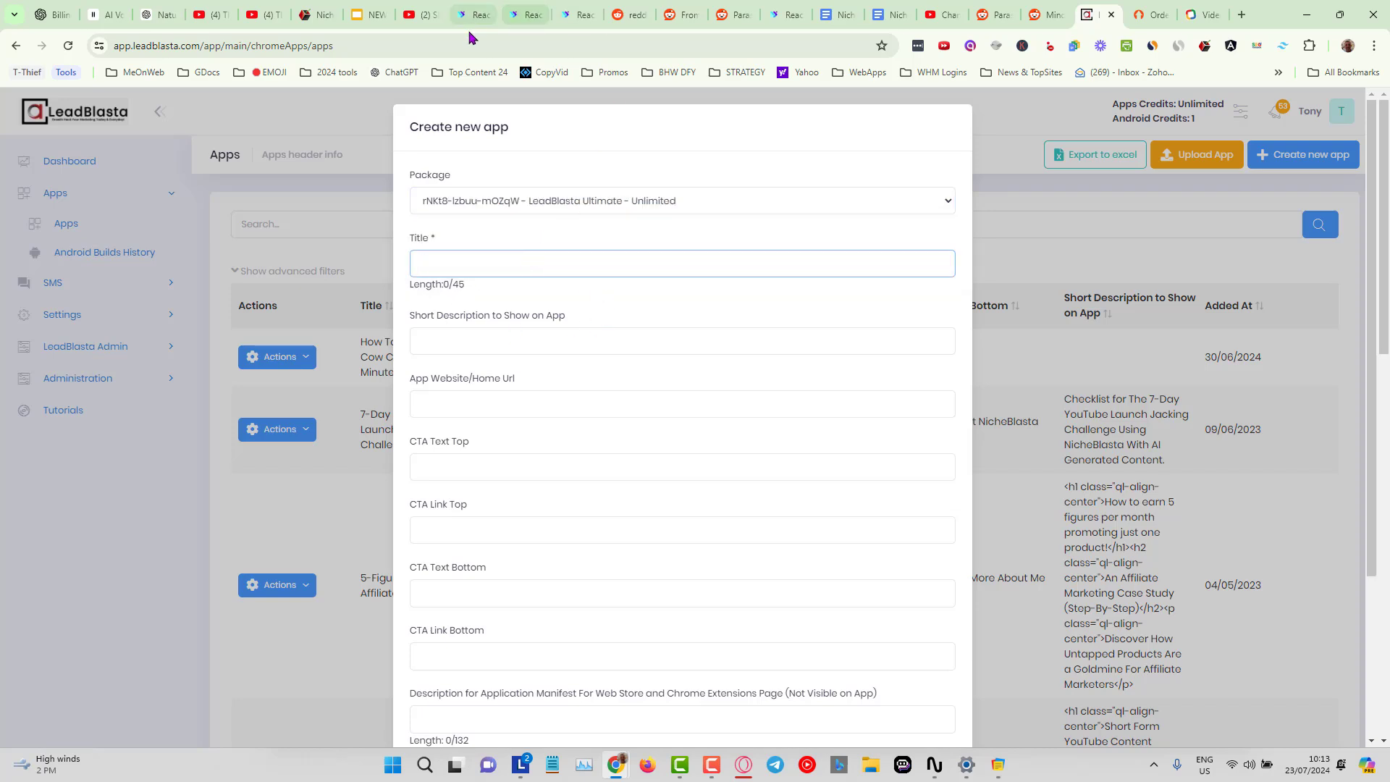
{"action": "left_click", "coordinate": [525, 15]}
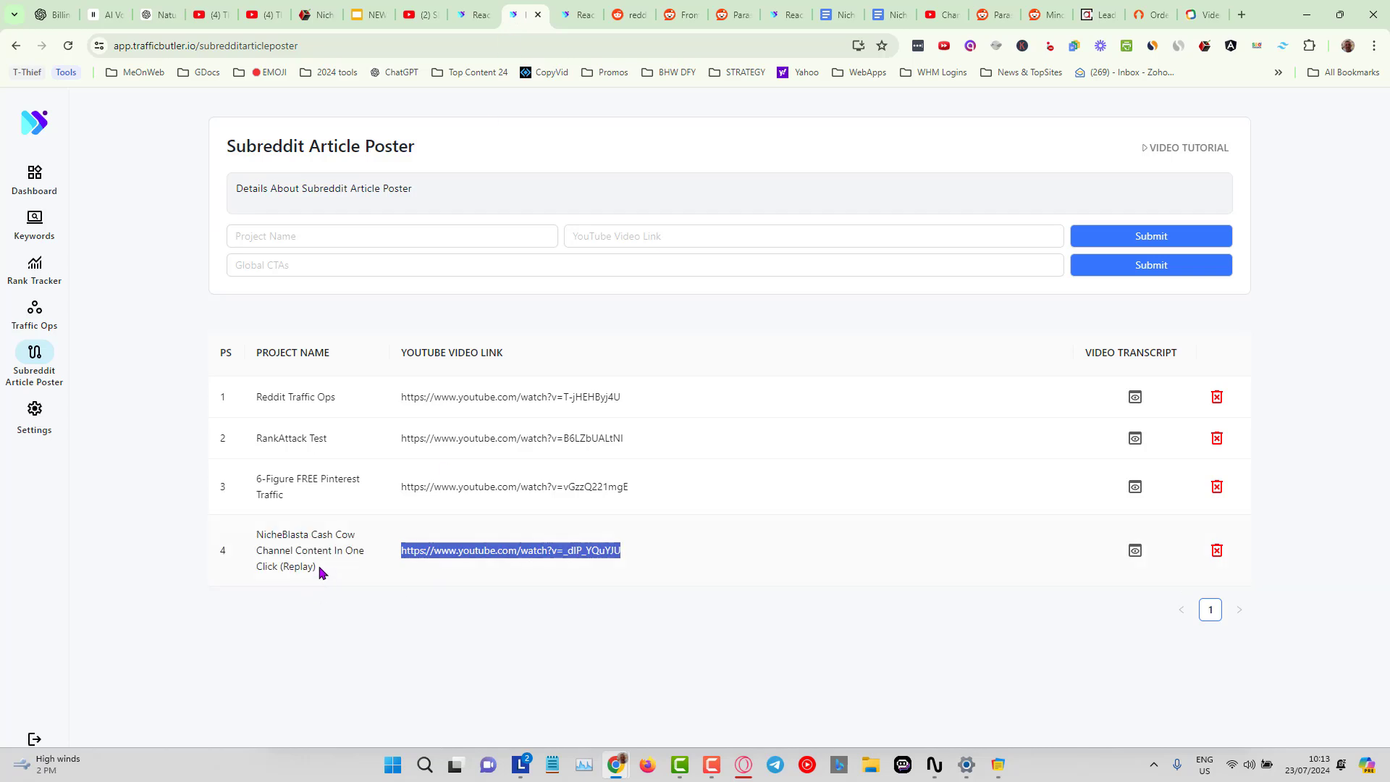
{"action": "left_click_drag", "start_coordinate": [321, 572], "coordinate": [255, 536]}
{"action": "right_click", "coordinate": [287, 544]}
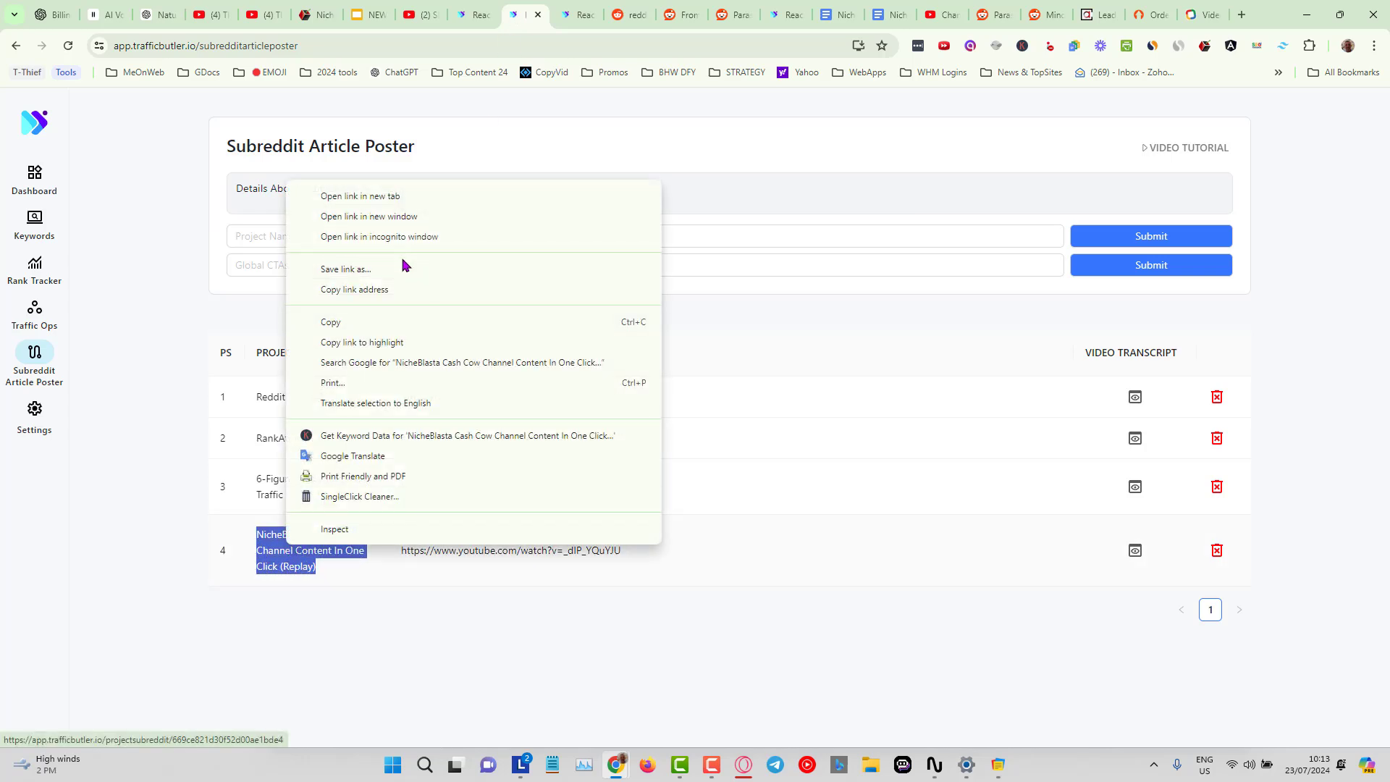
{"action": "left_click", "coordinate": [377, 323]}
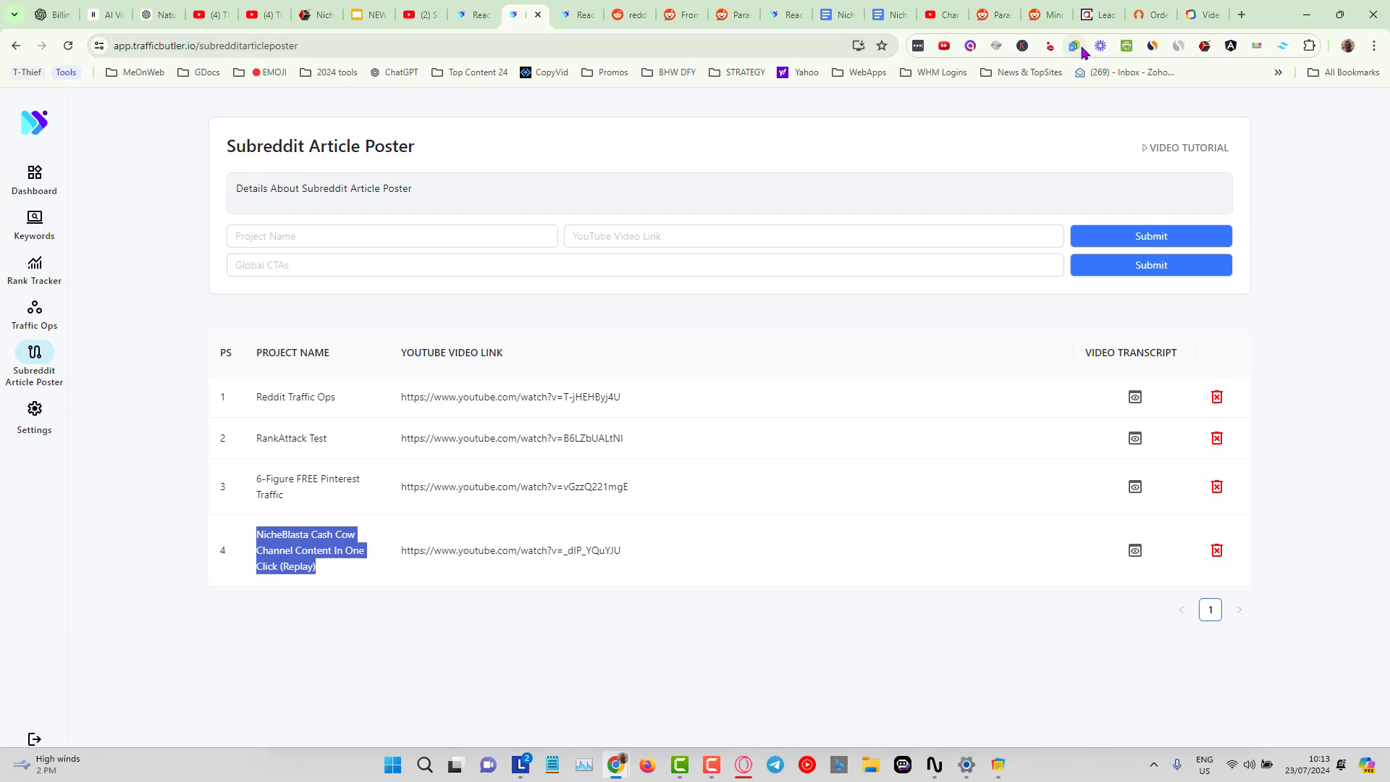
Paste the copied project name into the new app's Title field.
{"action": "left_click", "coordinate": [1097, 15]}
{"action": "right_click", "coordinate": [474, 264]}
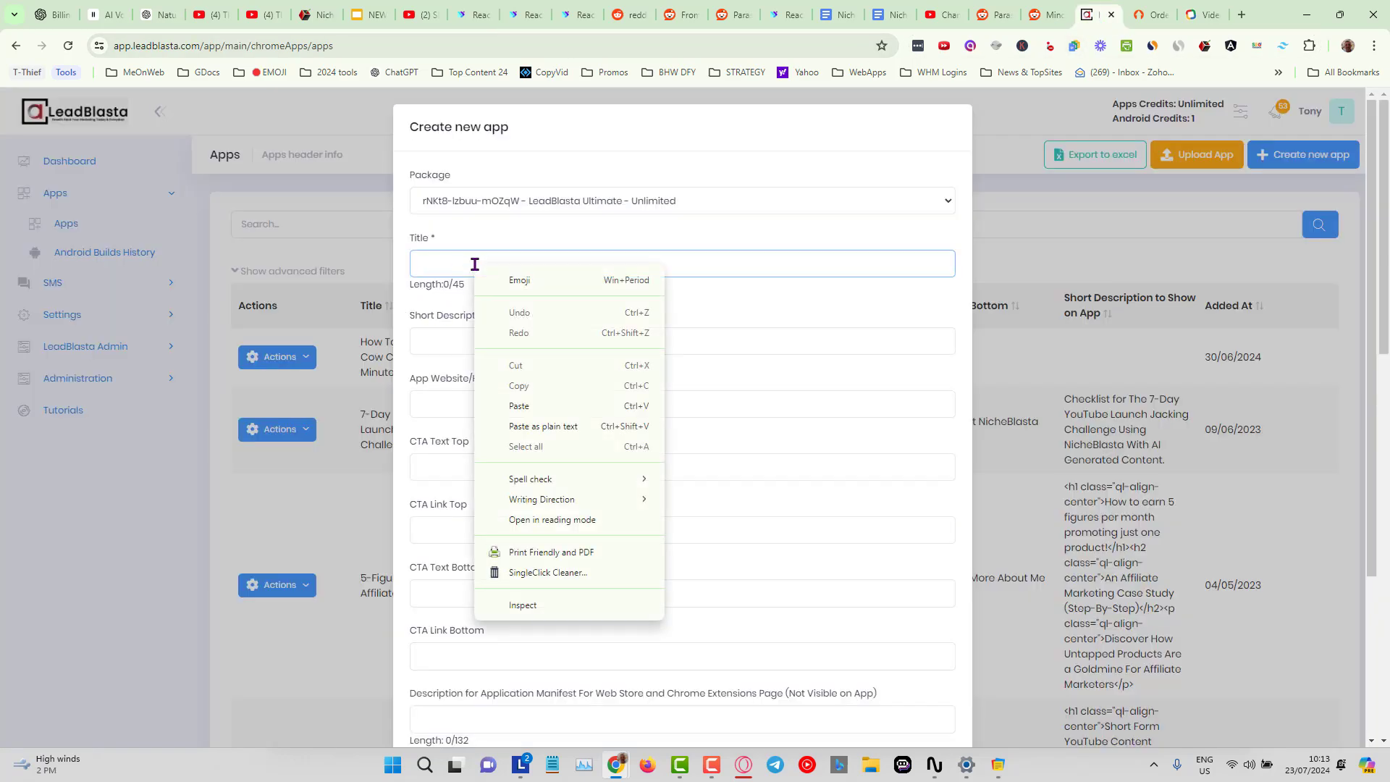
{"action": "left_click", "coordinate": [529, 406]}
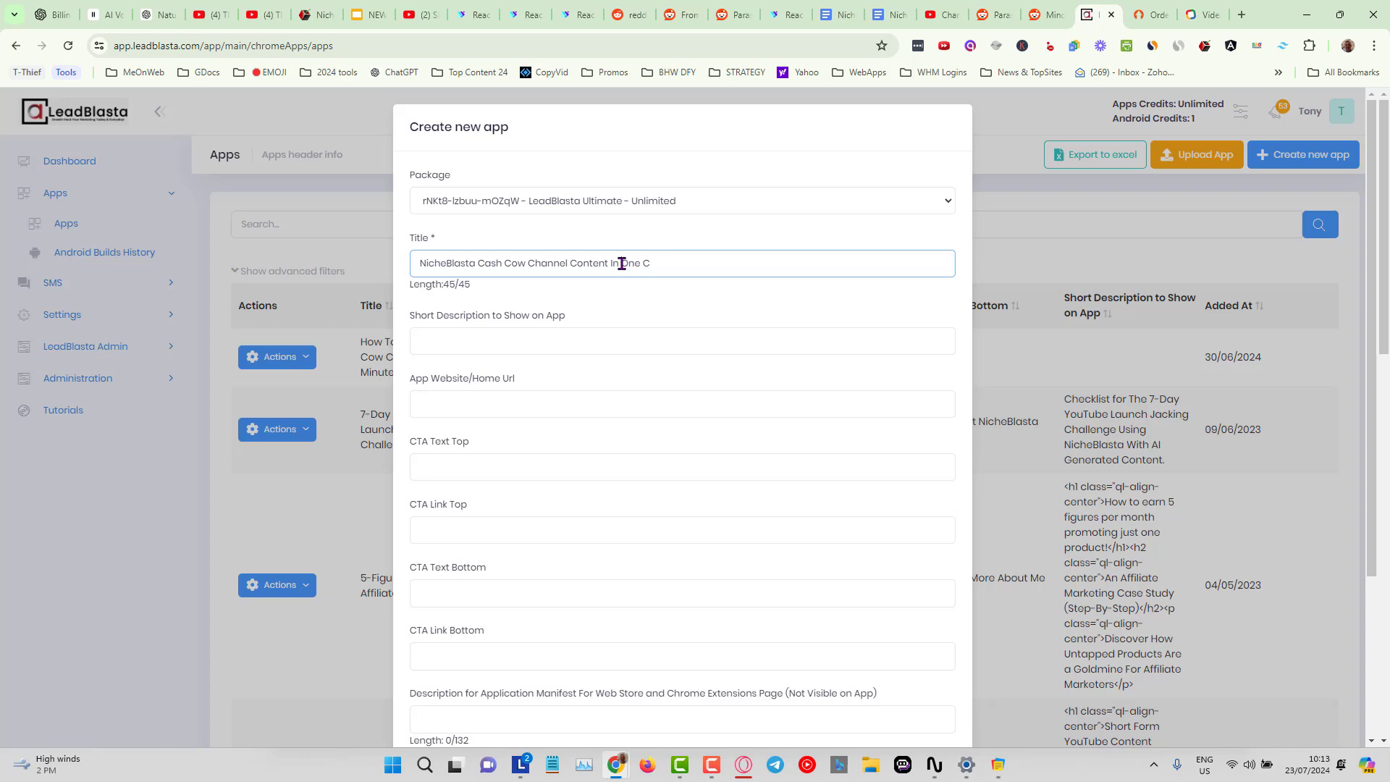
Change the app title to Create Cash Cow Channel Content In 1 Minute.
{"action": "left_click_drag", "start_coordinate": [623, 263], "coordinate": [700, 260]}
{"action": "type", "text": "1 Mi"}
{"action": "left_click_drag", "start_coordinate": [478, 264], "coordinate": [411, 265]}
{"action": "type", "text": "Create"}
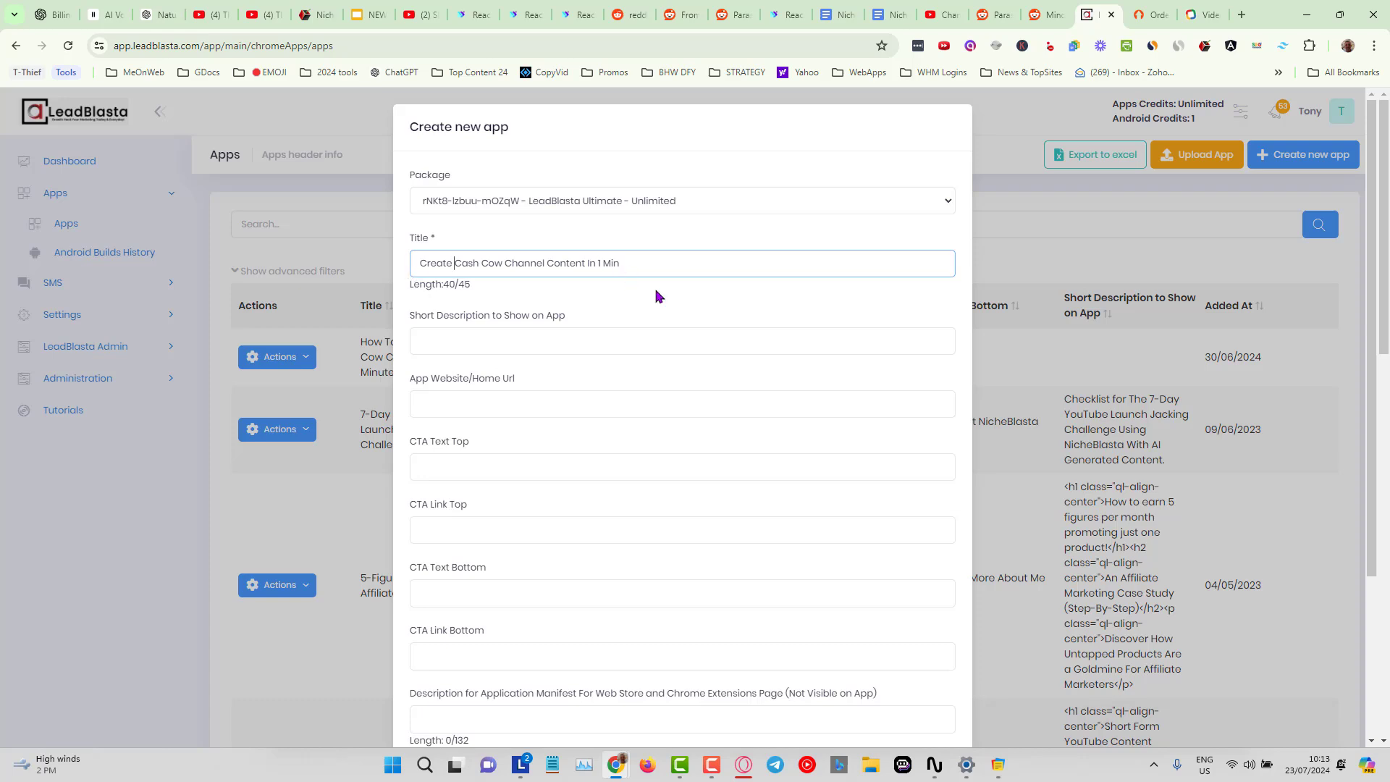
{"action": "left_click", "coordinate": [643, 267]}
{"action": "type", "text": "ute"}
Copy the title and paste it into the Short Description to Show on App field.
{"action": "left_click_drag", "start_coordinate": [661, 264], "coordinate": [358, 283]}
{"action": "right_click", "coordinate": [498, 265]}
{"action": "left_click", "coordinate": [561, 336]}
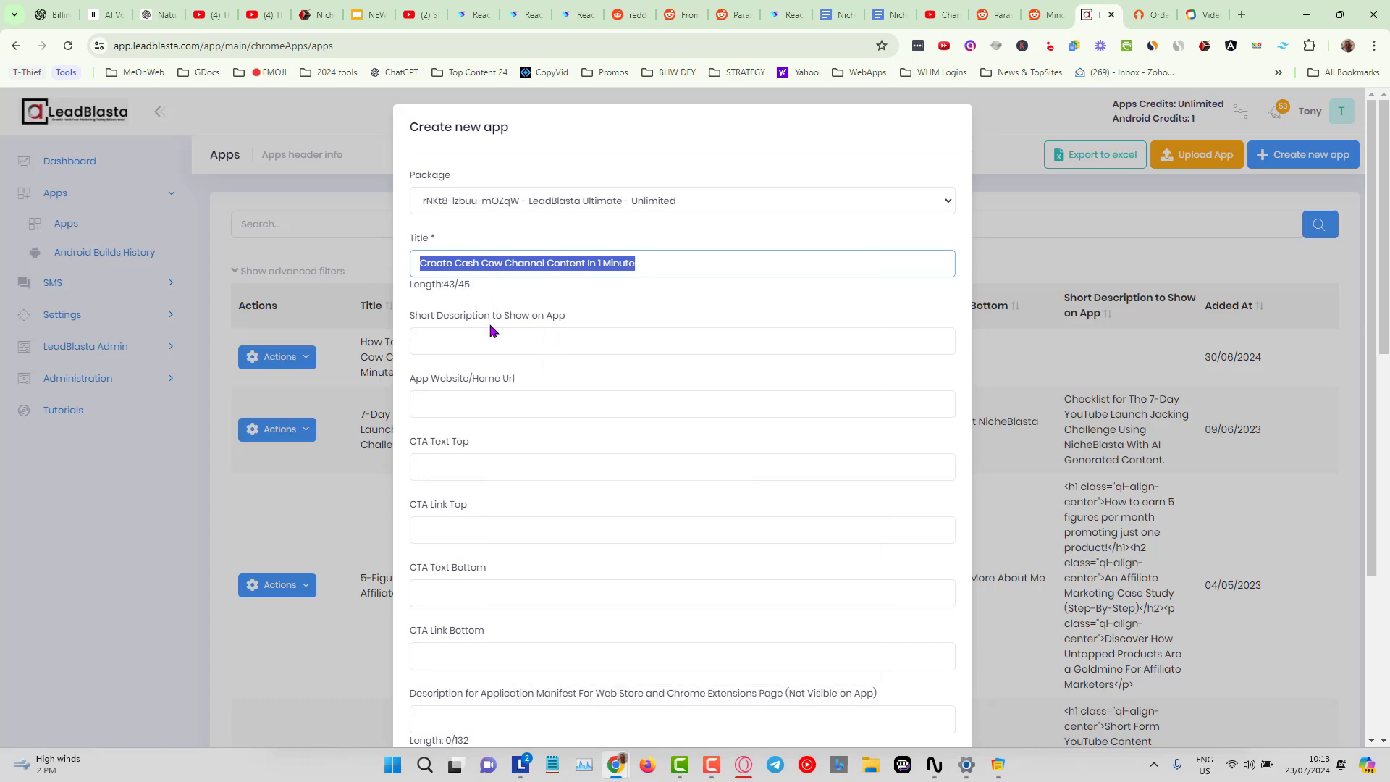
{"action": "left_click", "coordinate": [477, 342]}
{"action": "right_click", "coordinate": [477, 342]}
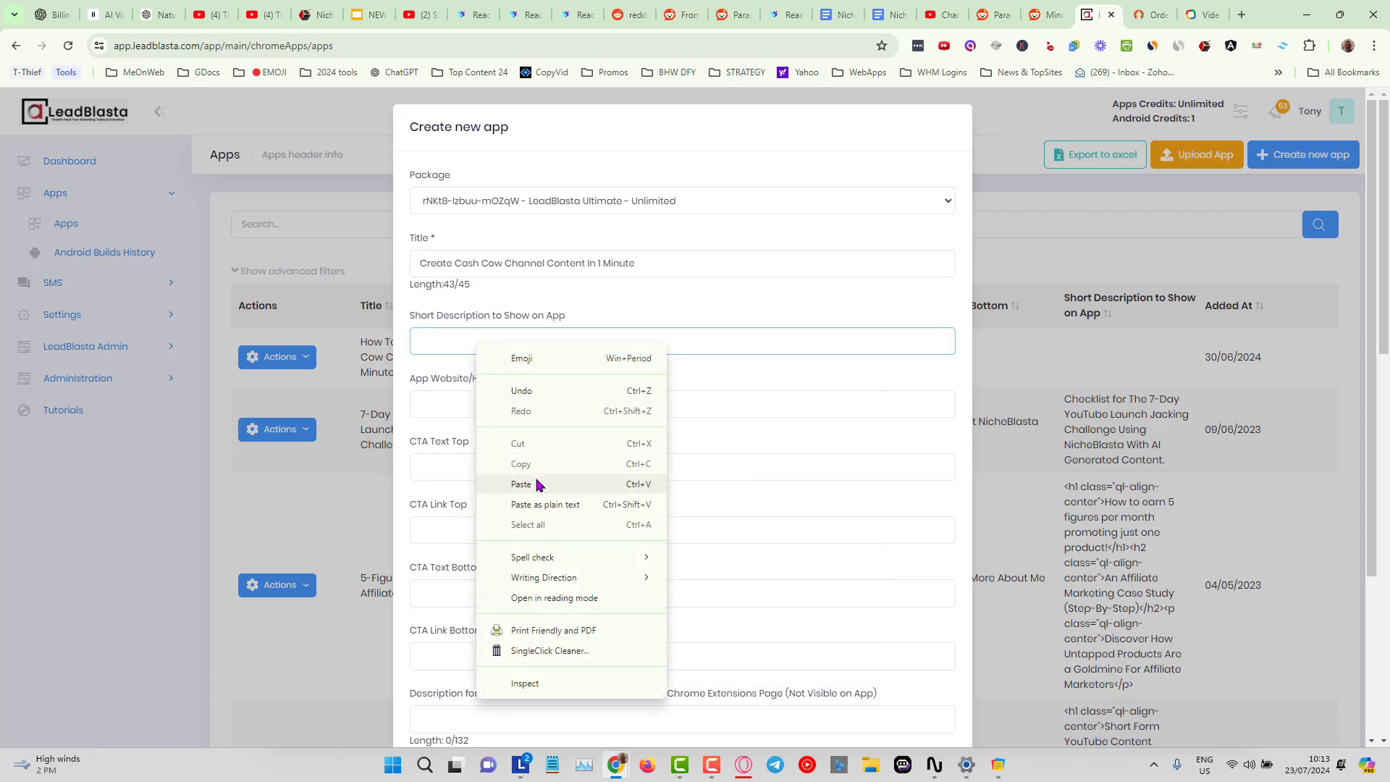
{"action": "left_click", "coordinate": [542, 482]}
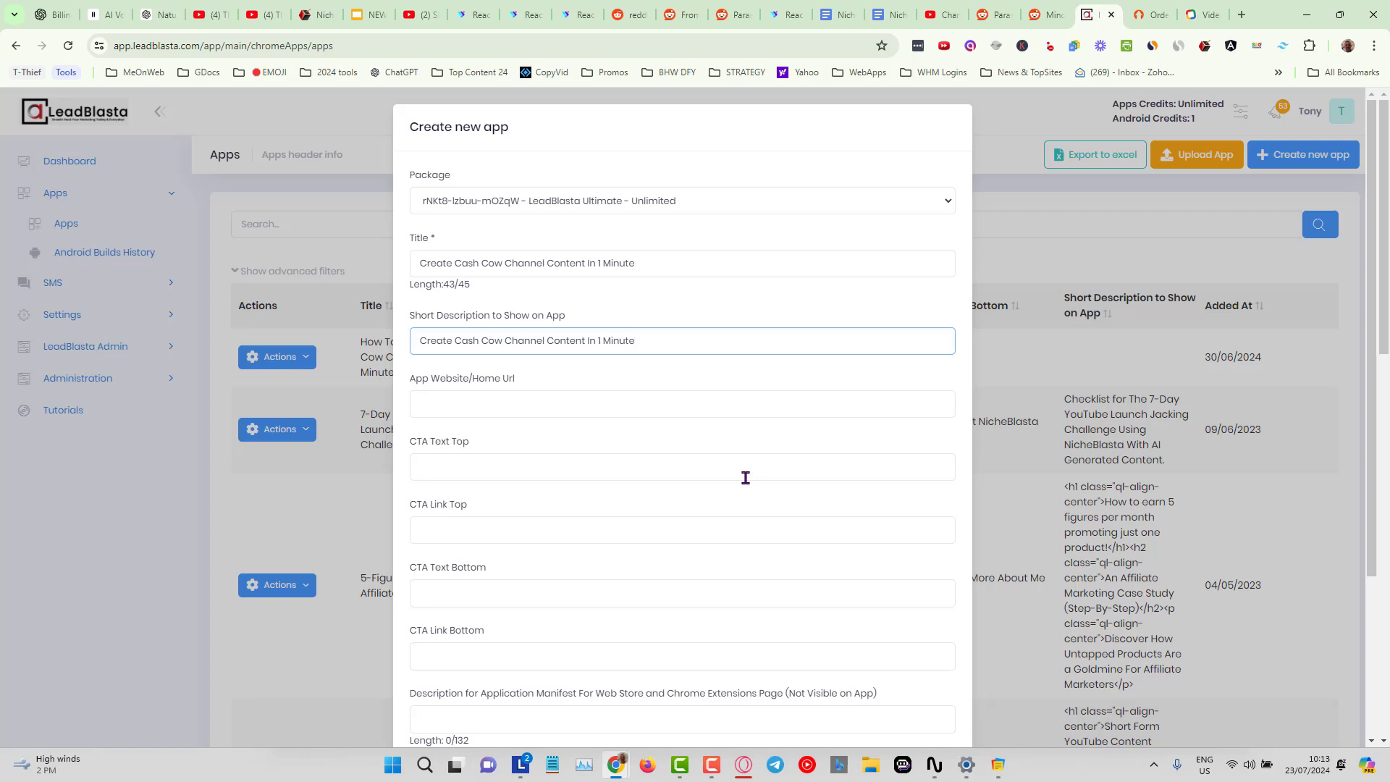
Enter Check Out NicheBlasta as the CTA Text Top and fill the CTA Link Top with the NicheBlasta page link.
{"action": "scroll", "coordinate": [742, 474], "scroll_direction": "down", "scroll_amount": 1}
{"action": "scroll", "coordinate": [550, 406], "scroll_direction": "down", "scroll_amount": 1}
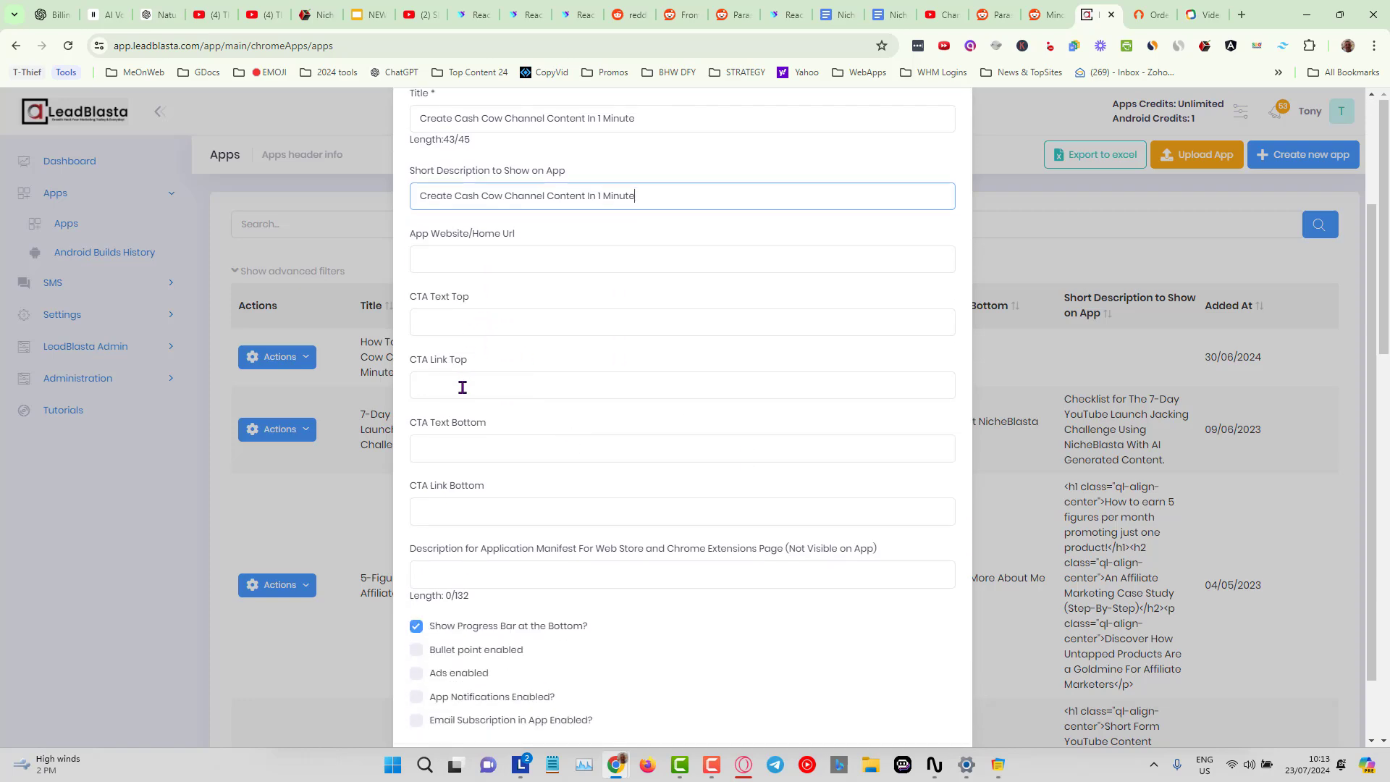
{"action": "left_click", "coordinate": [503, 321]}
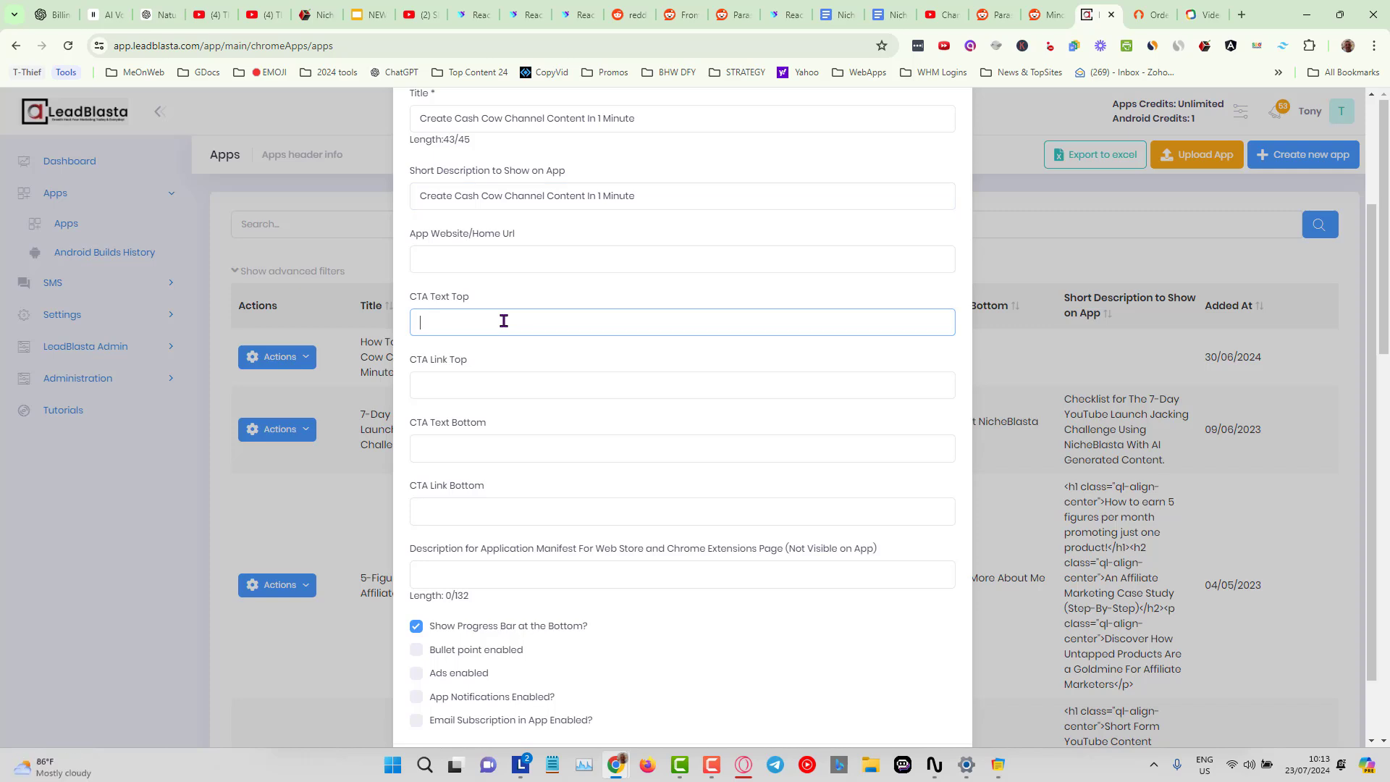
{"action": "type", "text": "Check Out NicheBlasta"}
{"action": "left_click", "coordinate": [499, 378]}
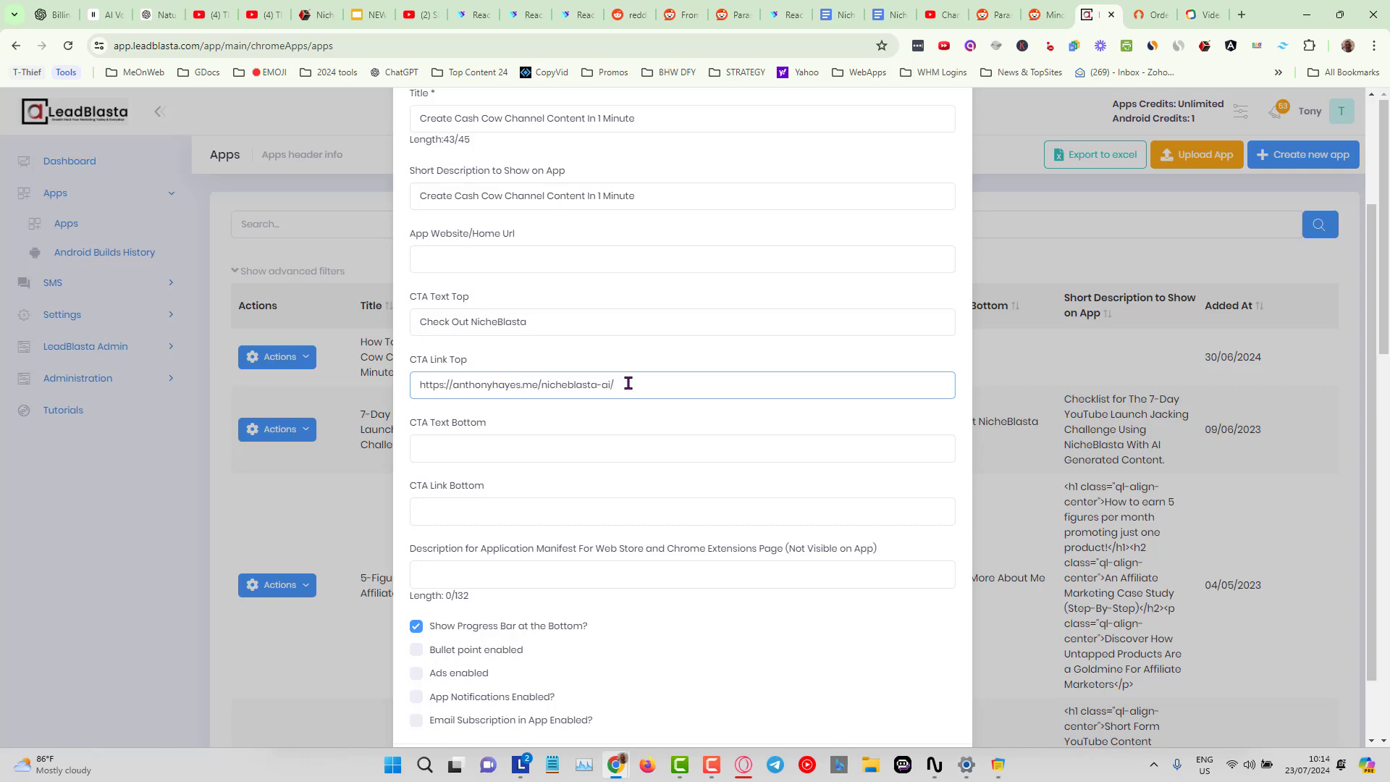
Copy the CTA Link Top URL into the CTA Link Bottom field.
{"action": "left_click_drag", "start_coordinate": [624, 383], "coordinate": [370, 391]}
{"action": "right_click", "coordinate": [493, 384]}
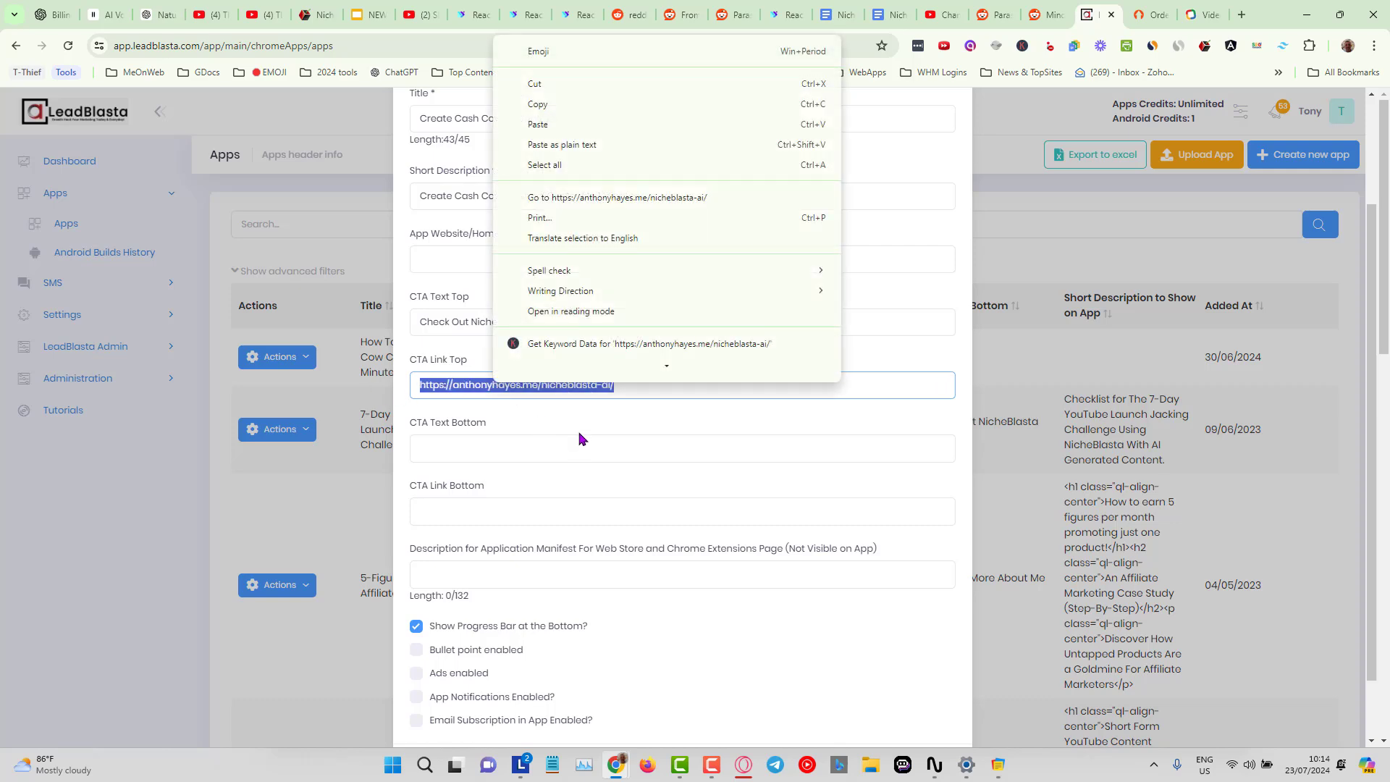
{"action": "left_click", "coordinate": [574, 121]}
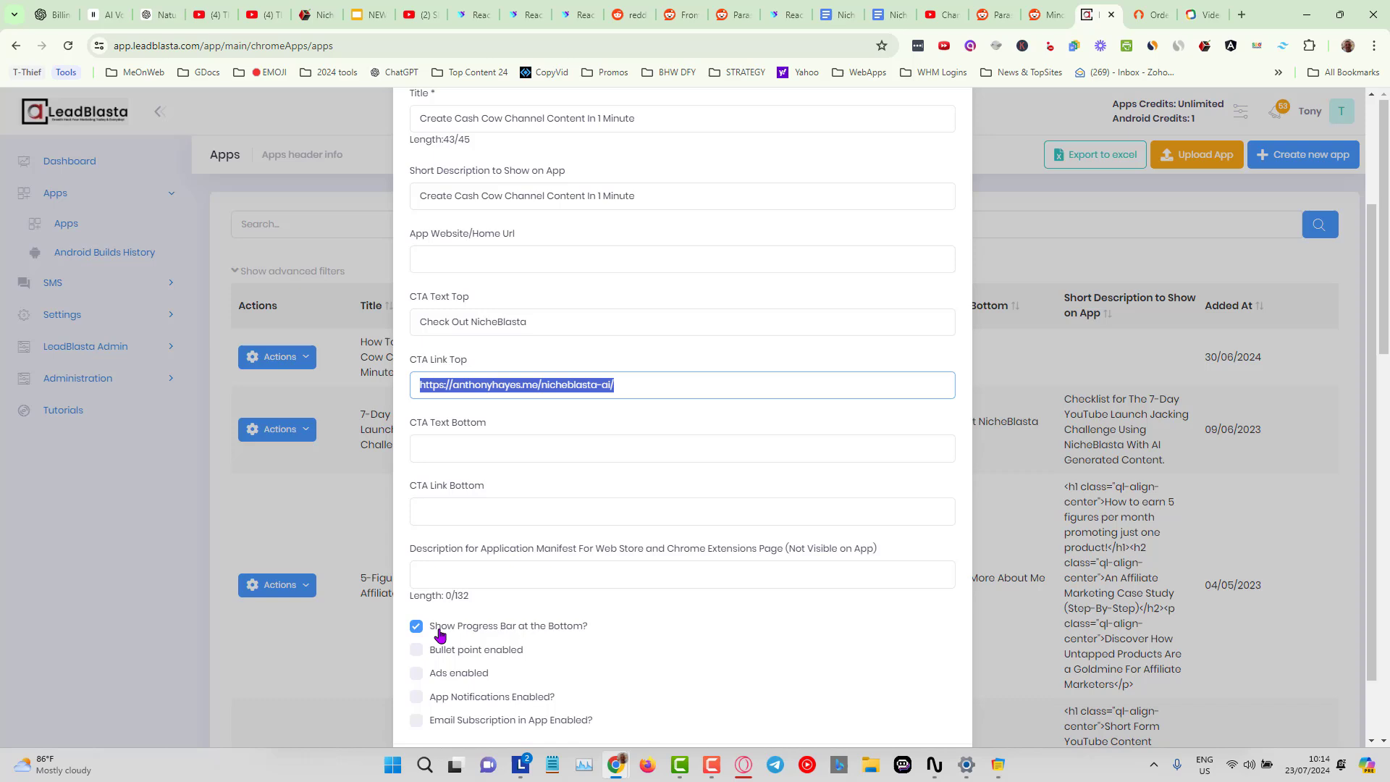
{"action": "left_click", "coordinate": [478, 515]}
{"action": "key", "text": "ctrl+v"}
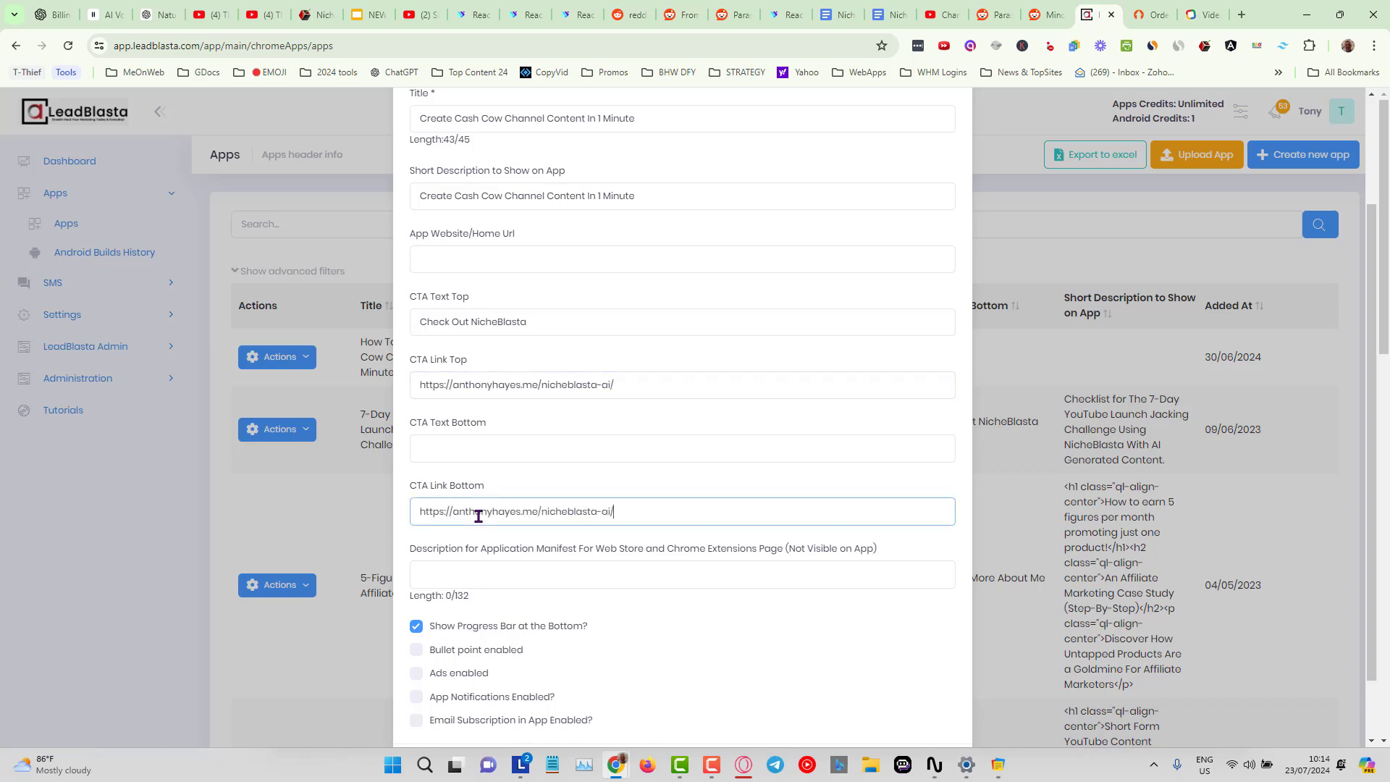
Copy Check Out NicheBlasta from CTA Text Top into the CTA Text Bottom field.
{"action": "left_click_drag", "start_coordinate": [530, 322], "coordinate": [388, 332]}
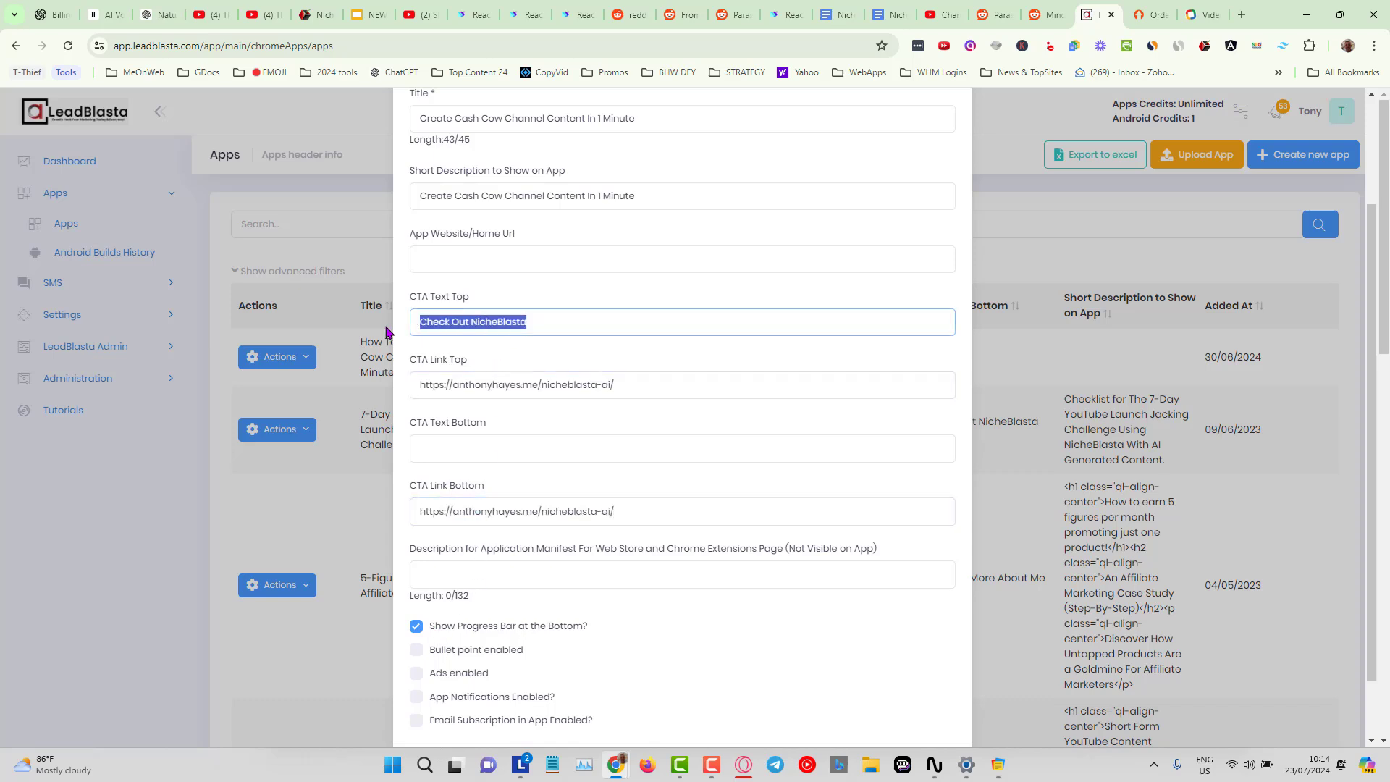
{"action": "right_click", "coordinate": [443, 321]}
{"action": "left_click", "coordinate": [492, 391]}
{"action": "left_click", "coordinate": [454, 450]}
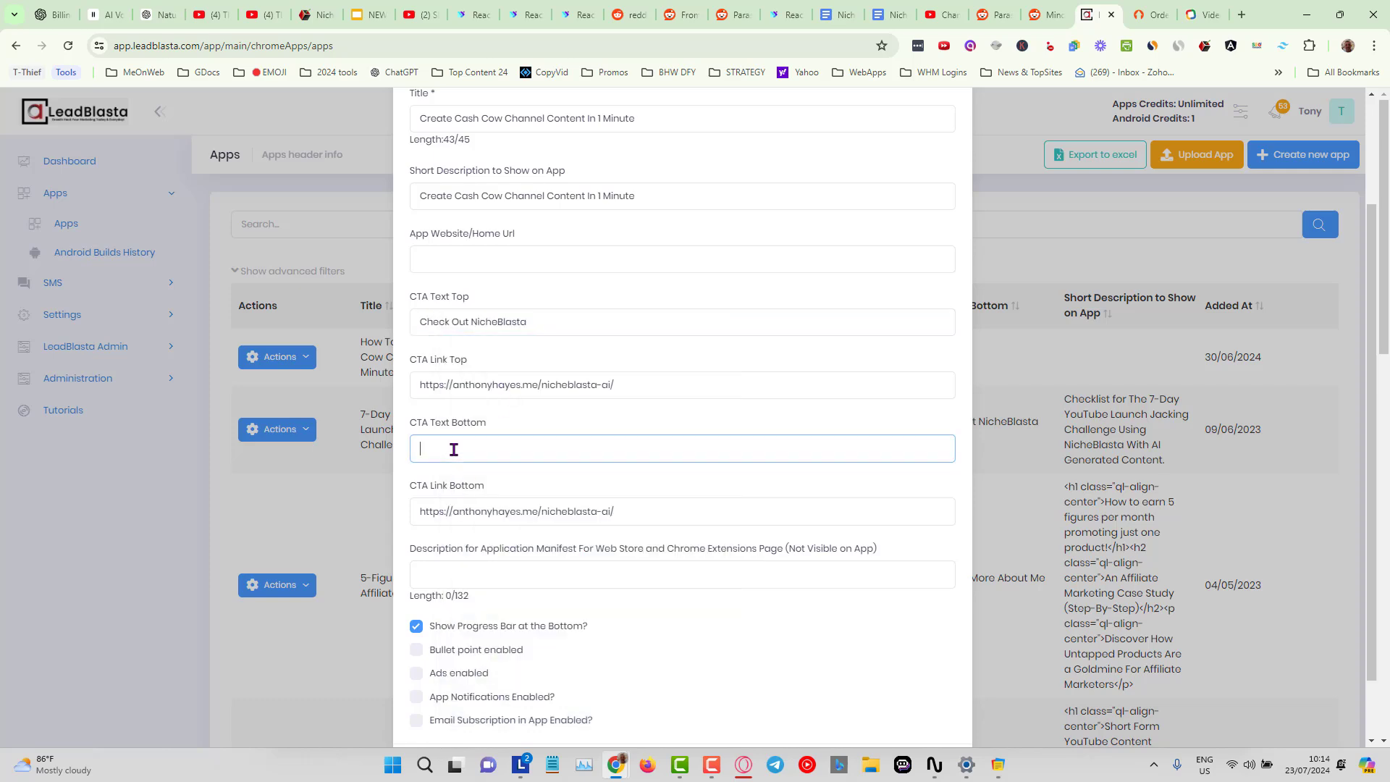
{"action": "key", "text": "ctrl+v"}
Enable bullet points, ads and app notifications, then save the new app.
{"action": "scroll", "coordinate": [797, 485], "scroll_direction": "down", "scroll_amount": 1}
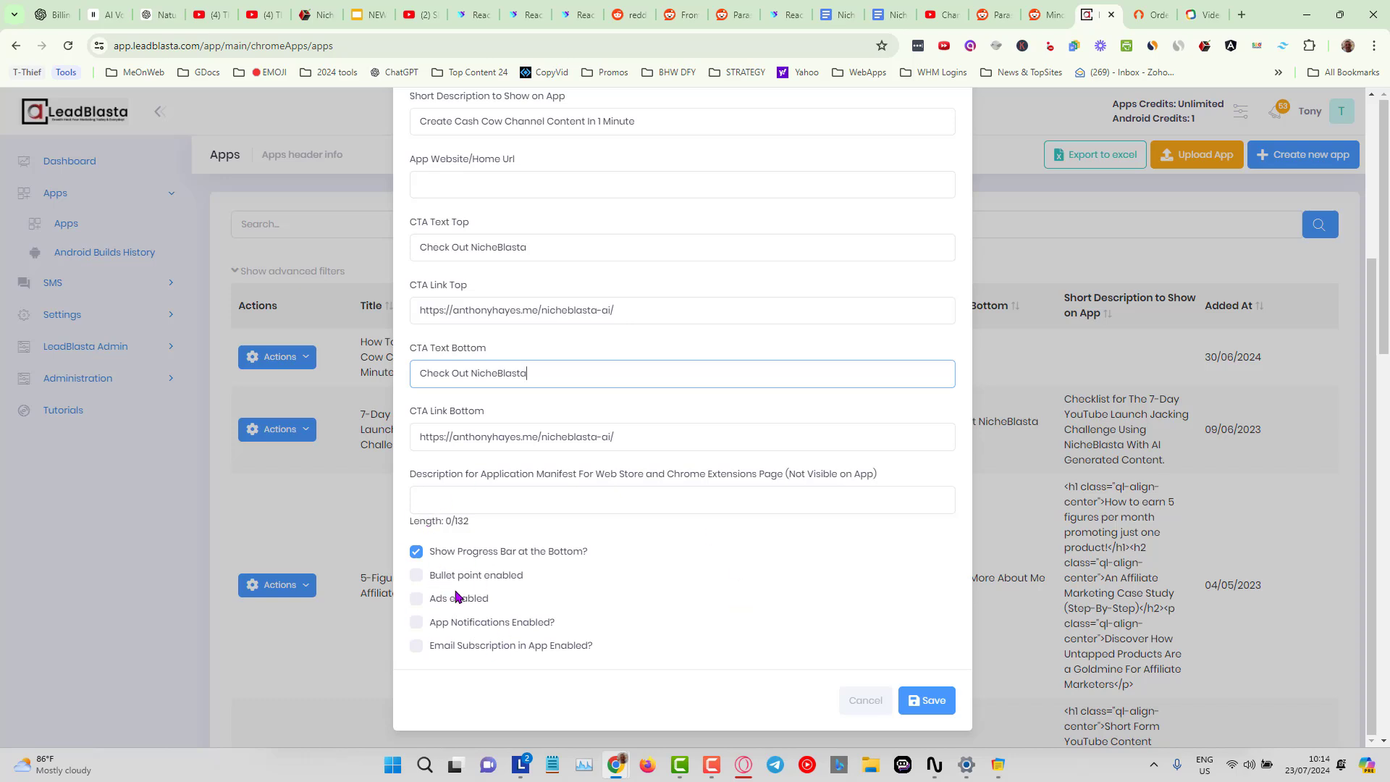
{"action": "left_click", "coordinate": [417, 576]}
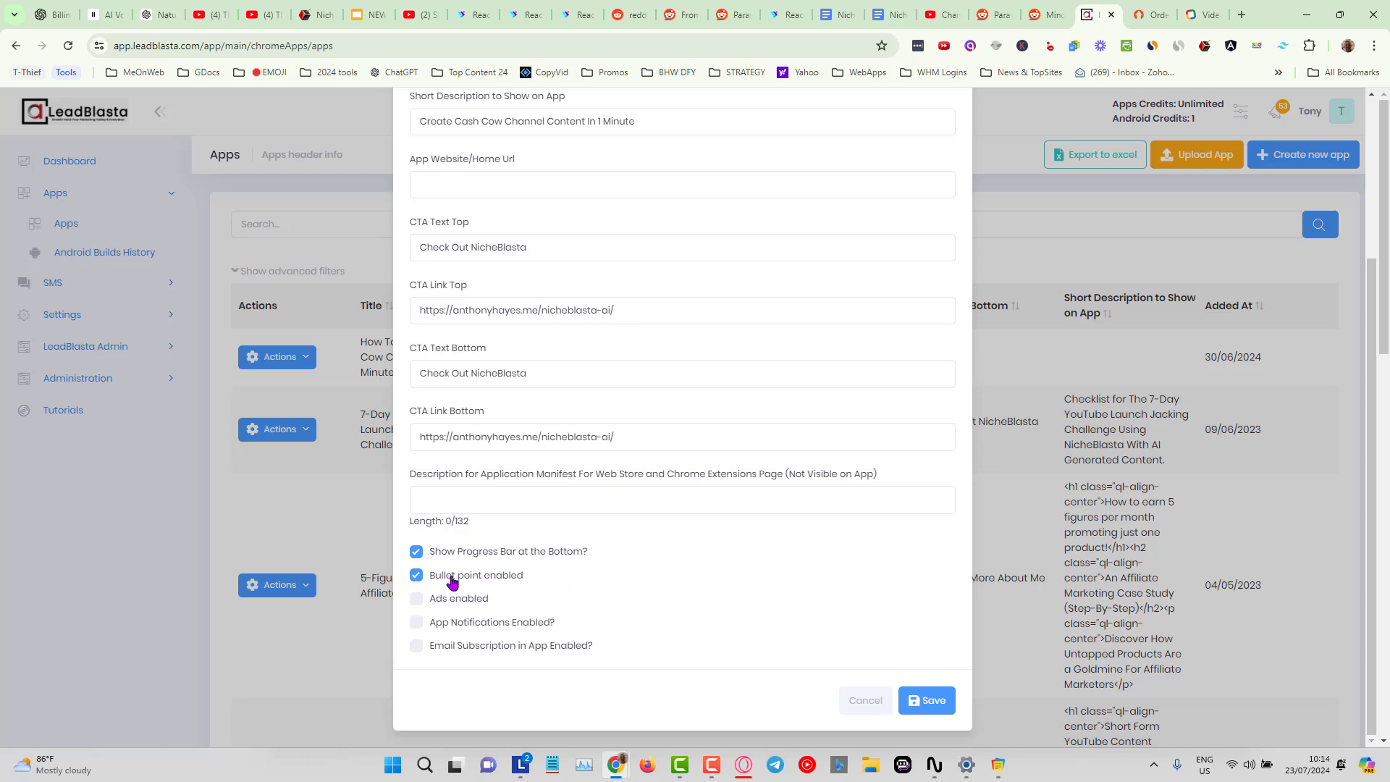
{"action": "left_click", "coordinate": [421, 600]}
{"action": "left_click", "coordinate": [417, 626]}
{"action": "left_click", "coordinate": [931, 700]}
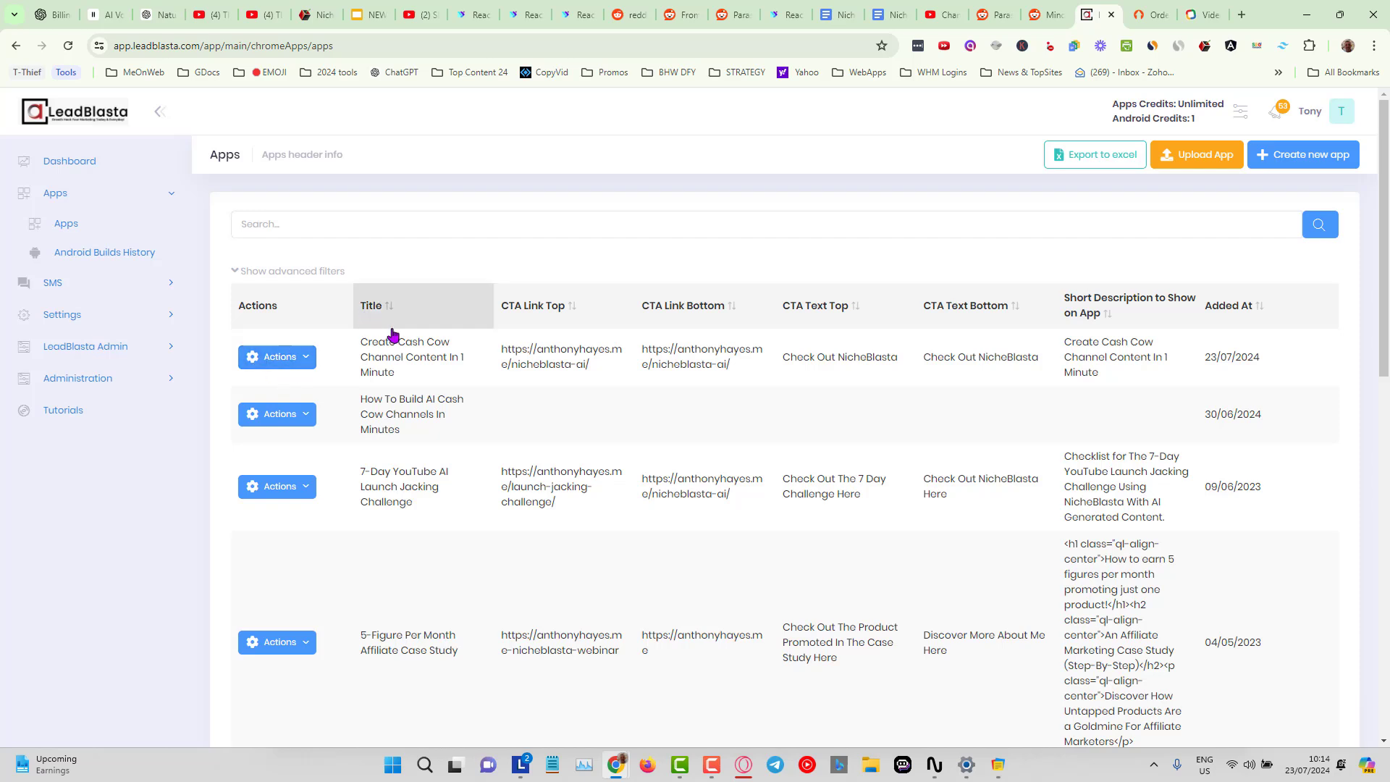
Open the new Create Cash Cow Channel Content In 1 Minute app for editing and go to its theme settings.
{"action": "left_click", "coordinate": [299, 357]}
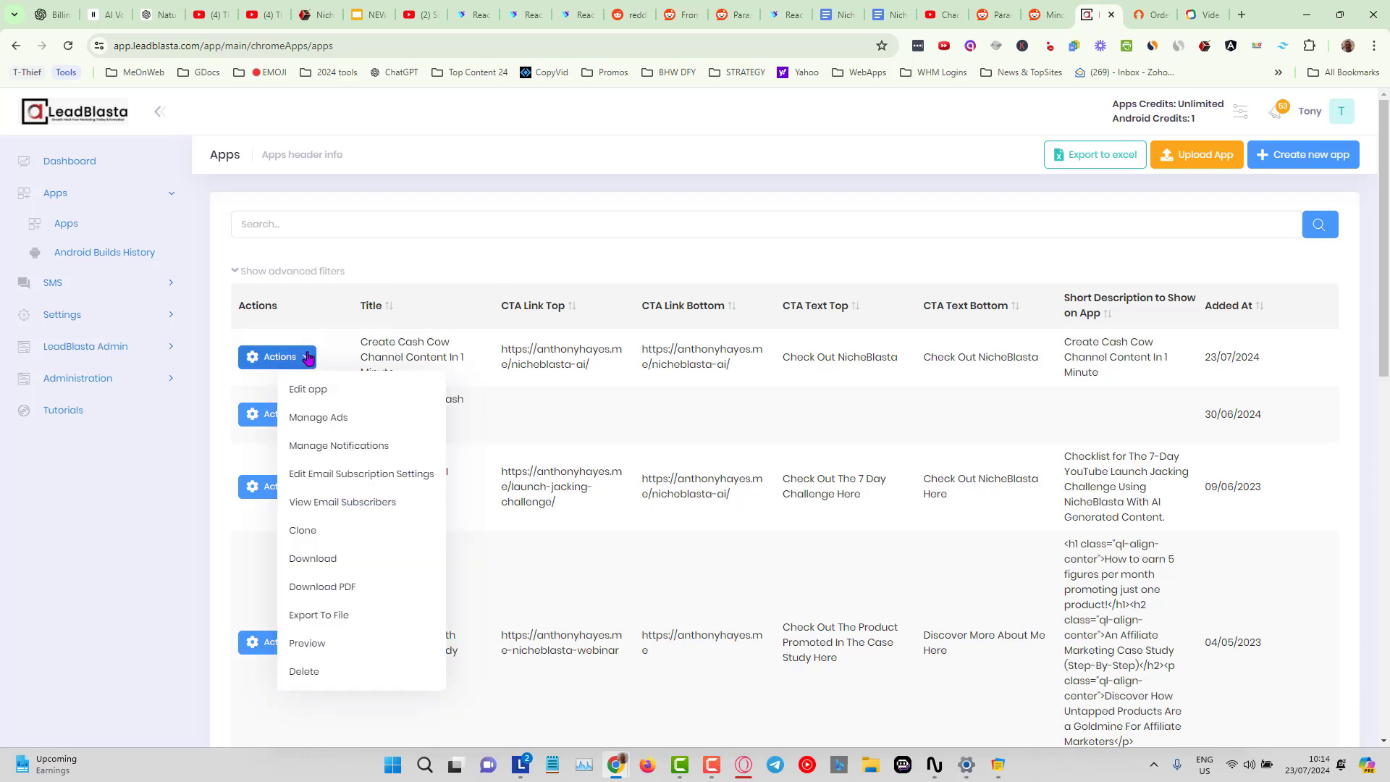
{"action": "left_click", "coordinate": [335, 391]}
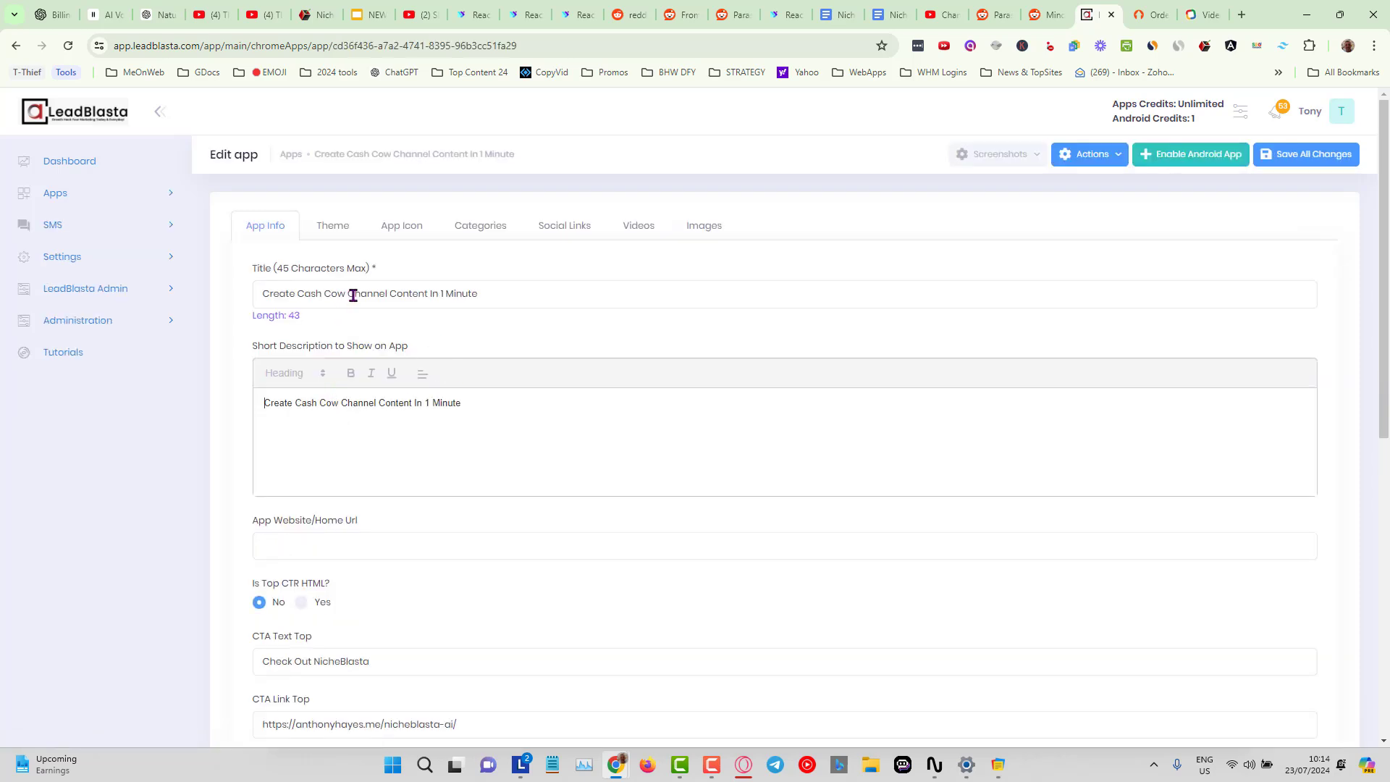
{"action": "scroll", "coordinate": [439, 628], "scroll_direction": "down", "scroll_amount": 4}
{"action": "scroll", "coordinate": [439, 628], "scroll_direction": "up", "scroll_amount": 4}
{"action": "left_click", "coordinate": [327, 230]}
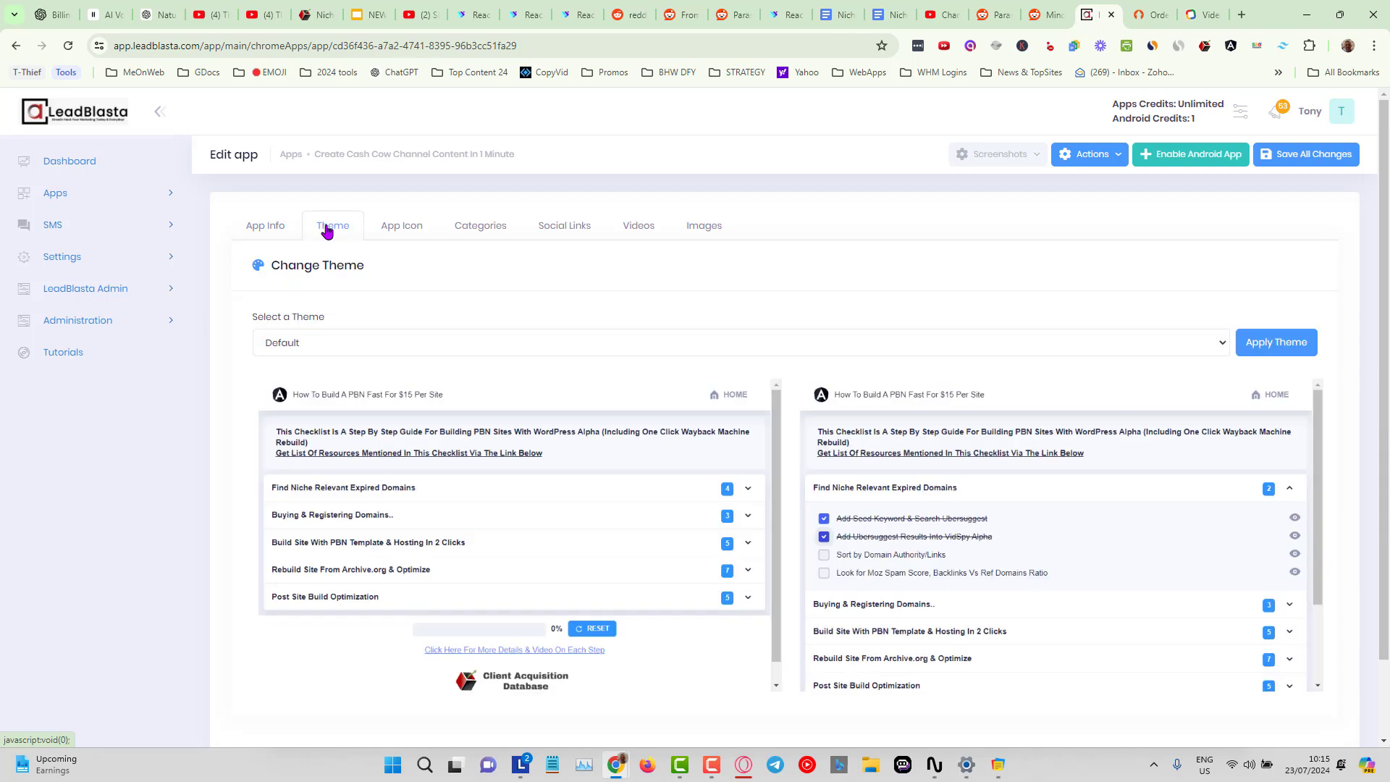
Select the Blue Grey (Light) theme for the app.
{"action": "left_click", "coordinate": [861, 341]}
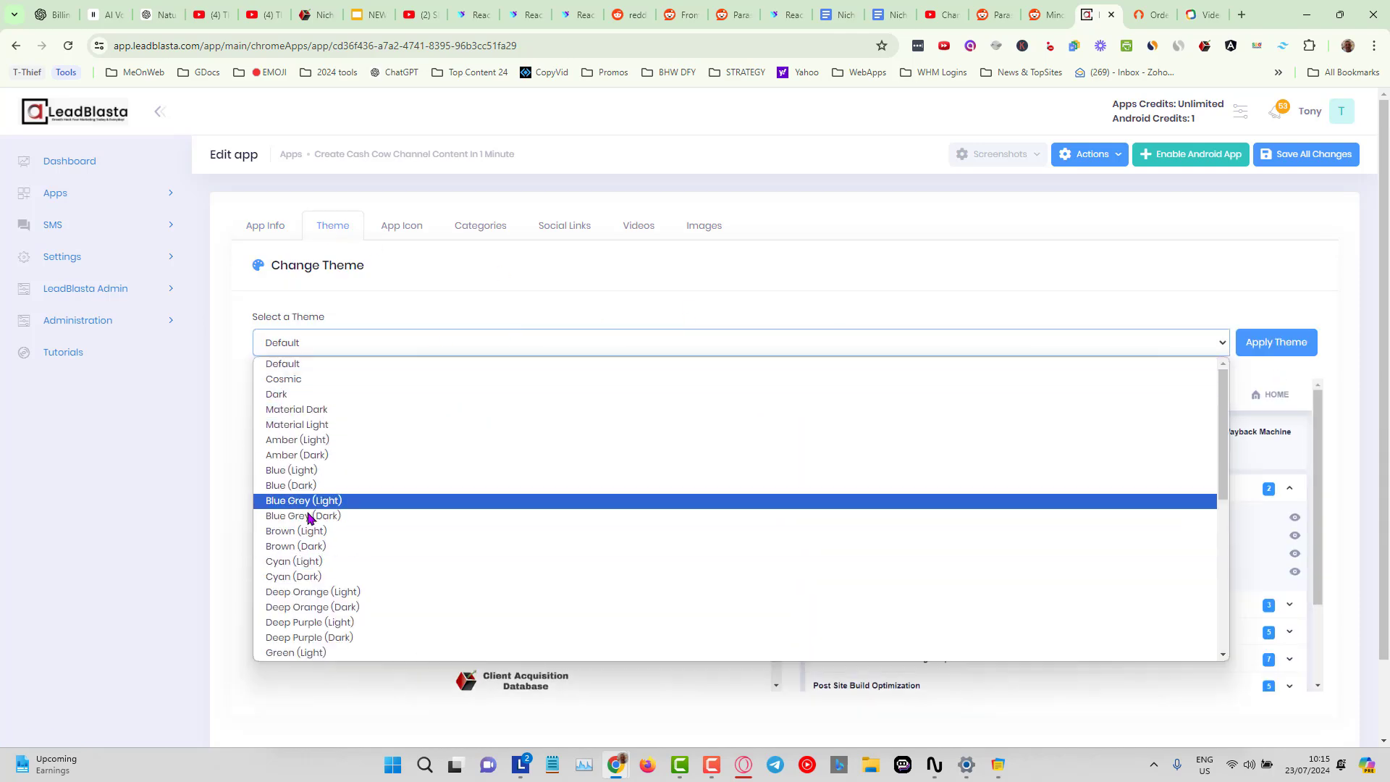
{"action": "left_click", "coordinate": [308, 471]}
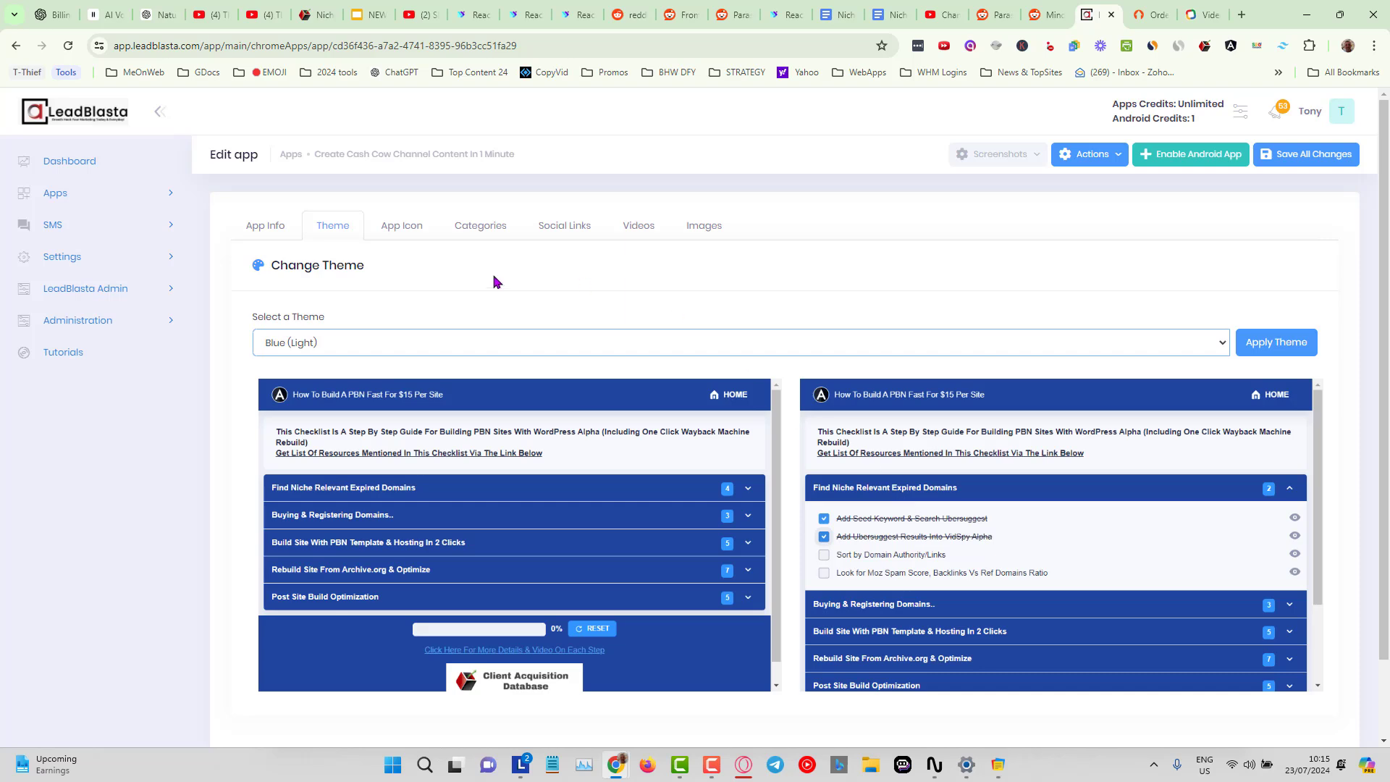
{"action": "left_click", "coordinate": [391, 344]}
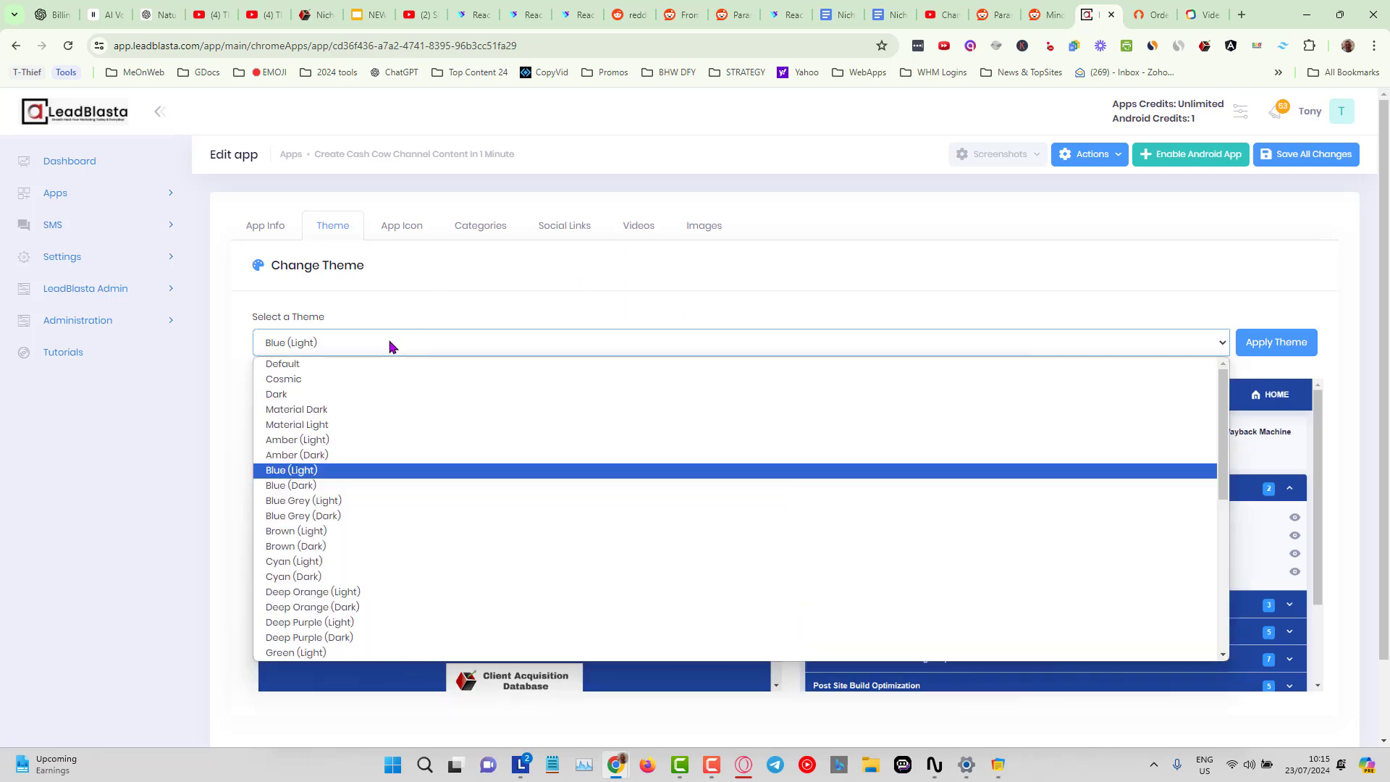
{"action": "left_click", "coordinate": [297, 503]}
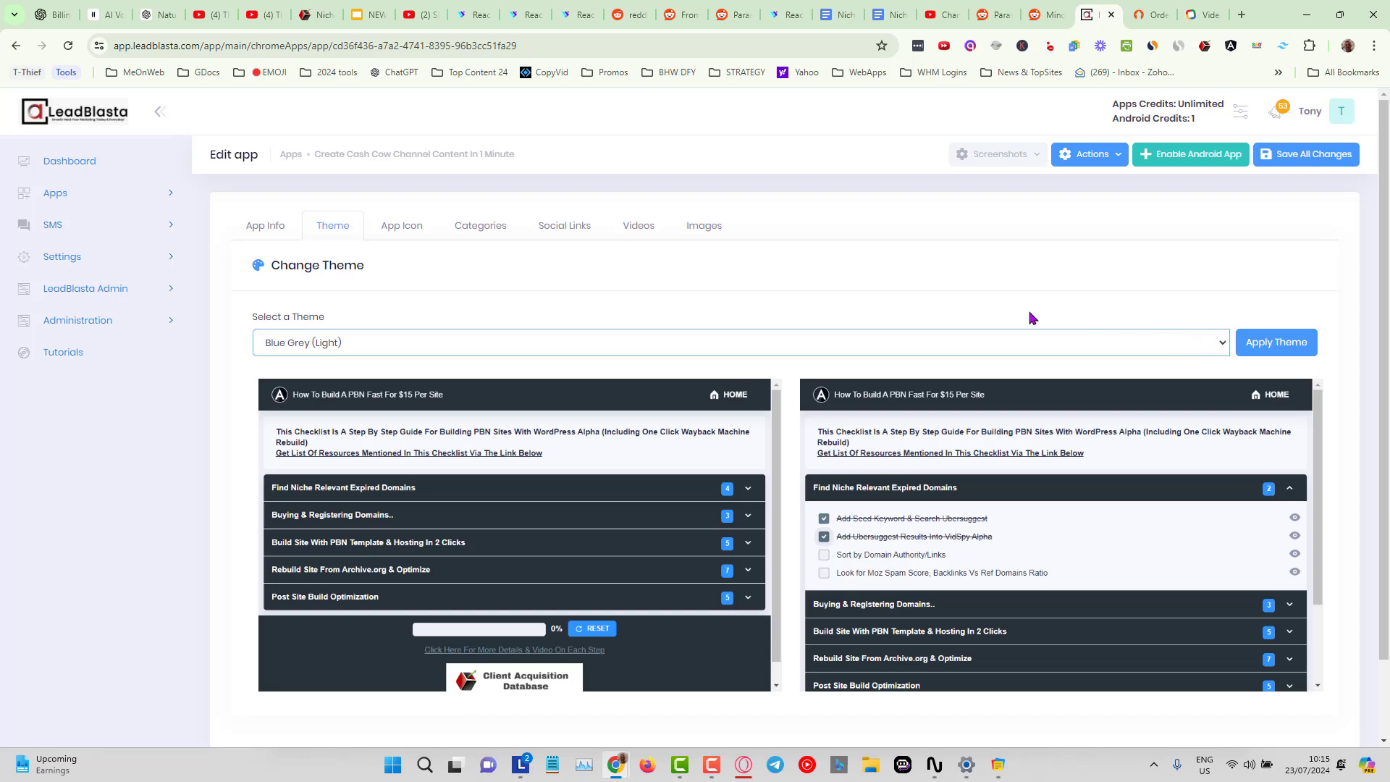
Add a new category named category 1 in the app's categories.
{"action": "scroll", "coordinate": [441, 382], "scroll_direction": "down", "scroll_amount": 1}
{"action": "scroll", "coordinate": [412, 304], "scroll_direction": "up", "scroll_amount": 1}
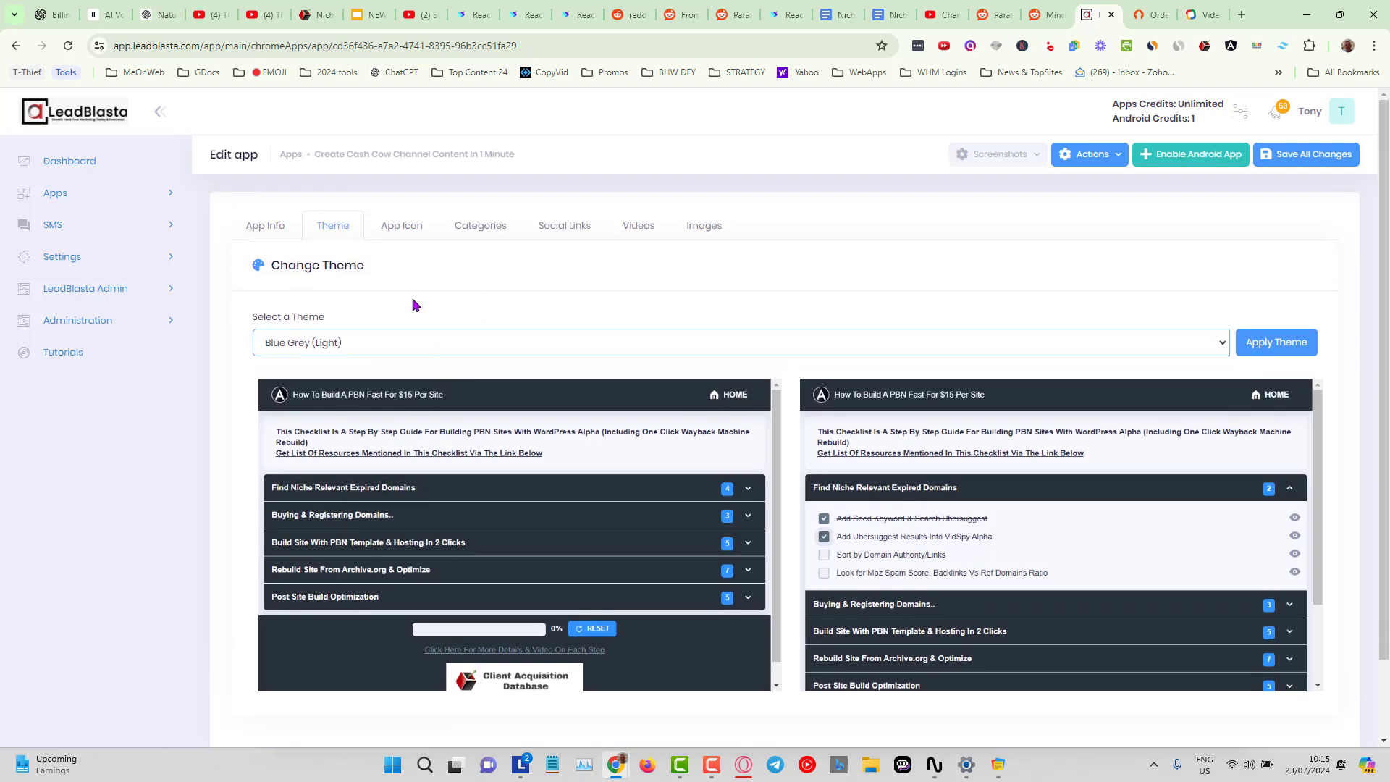
{"action": "left_click", "coordinate": [397, 225]}
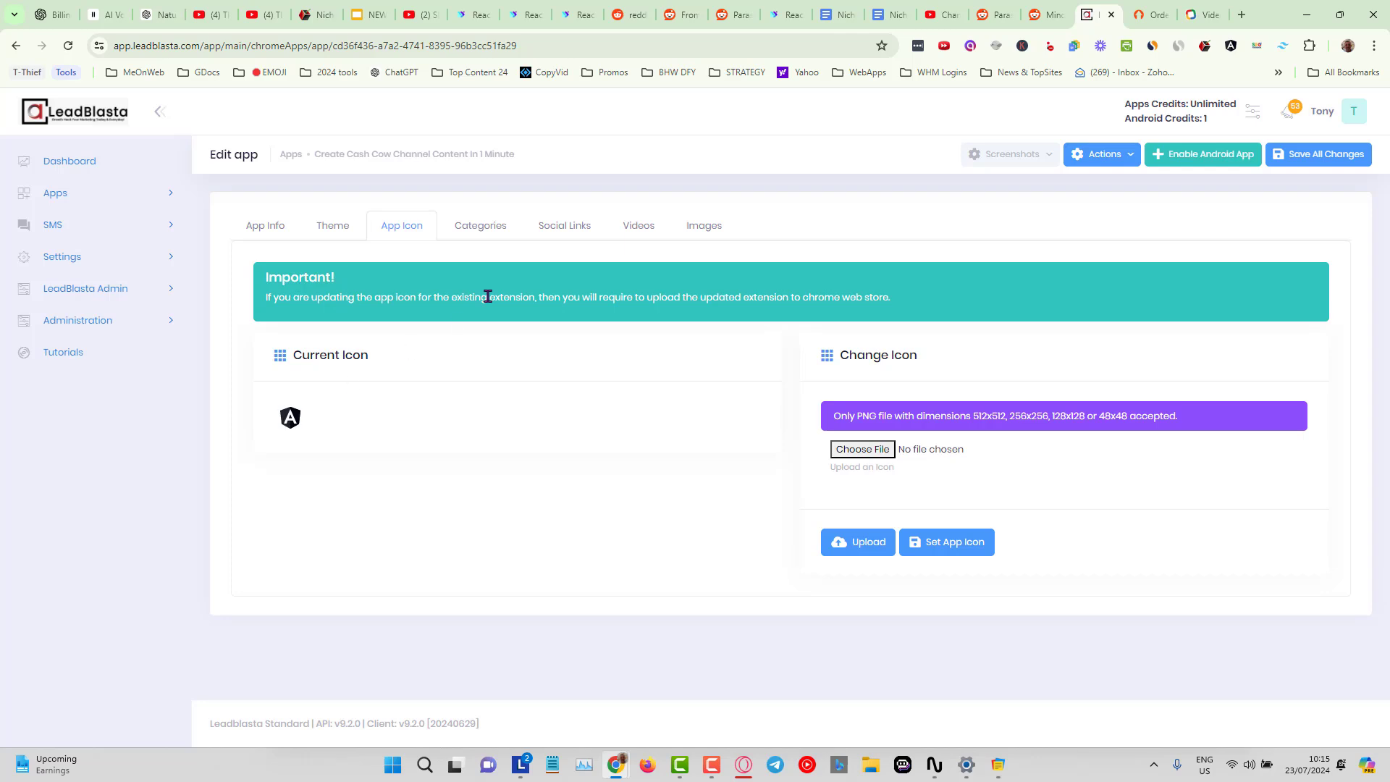
{"action": "left_click", "coordinate": [491, 233]}
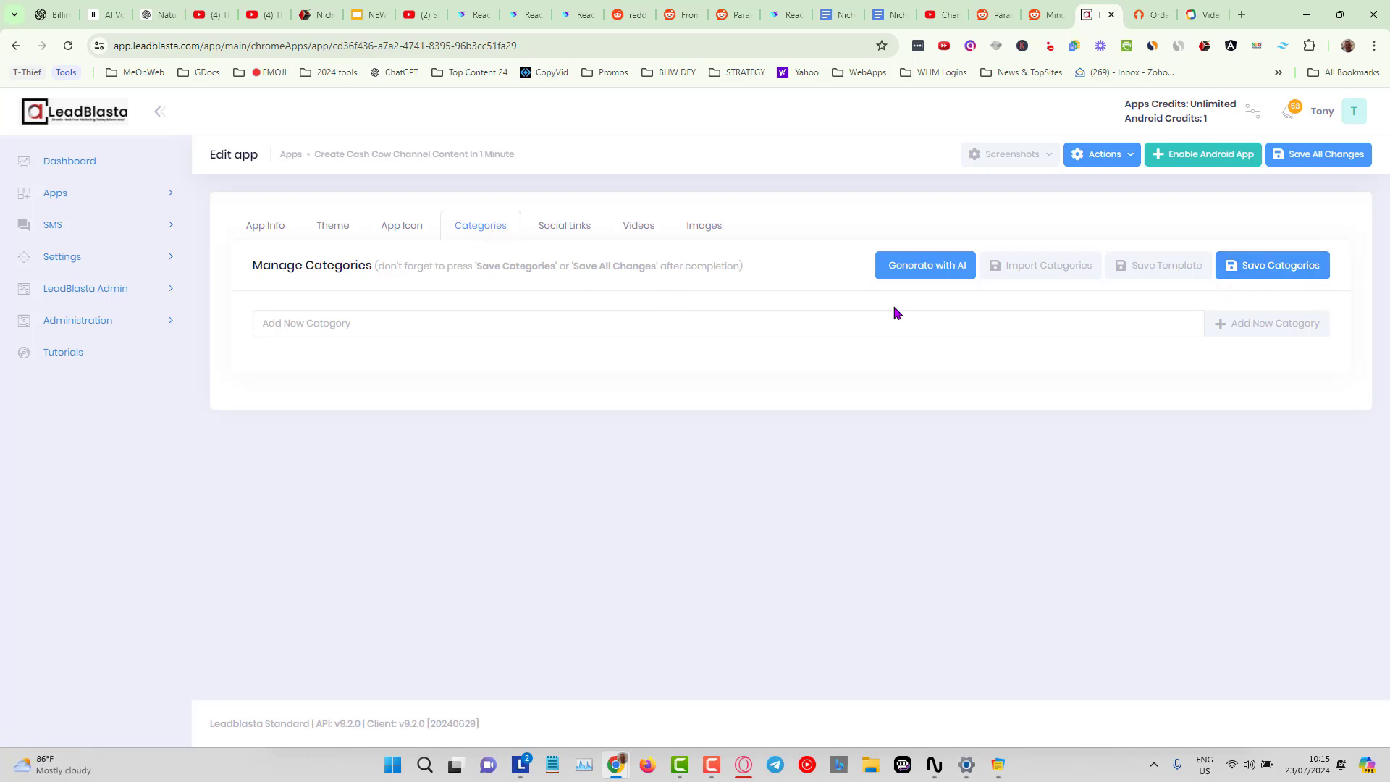
{"action": "left_click", "coordinate": [631, 325]}
{"action": "type", "text": "category 1"}
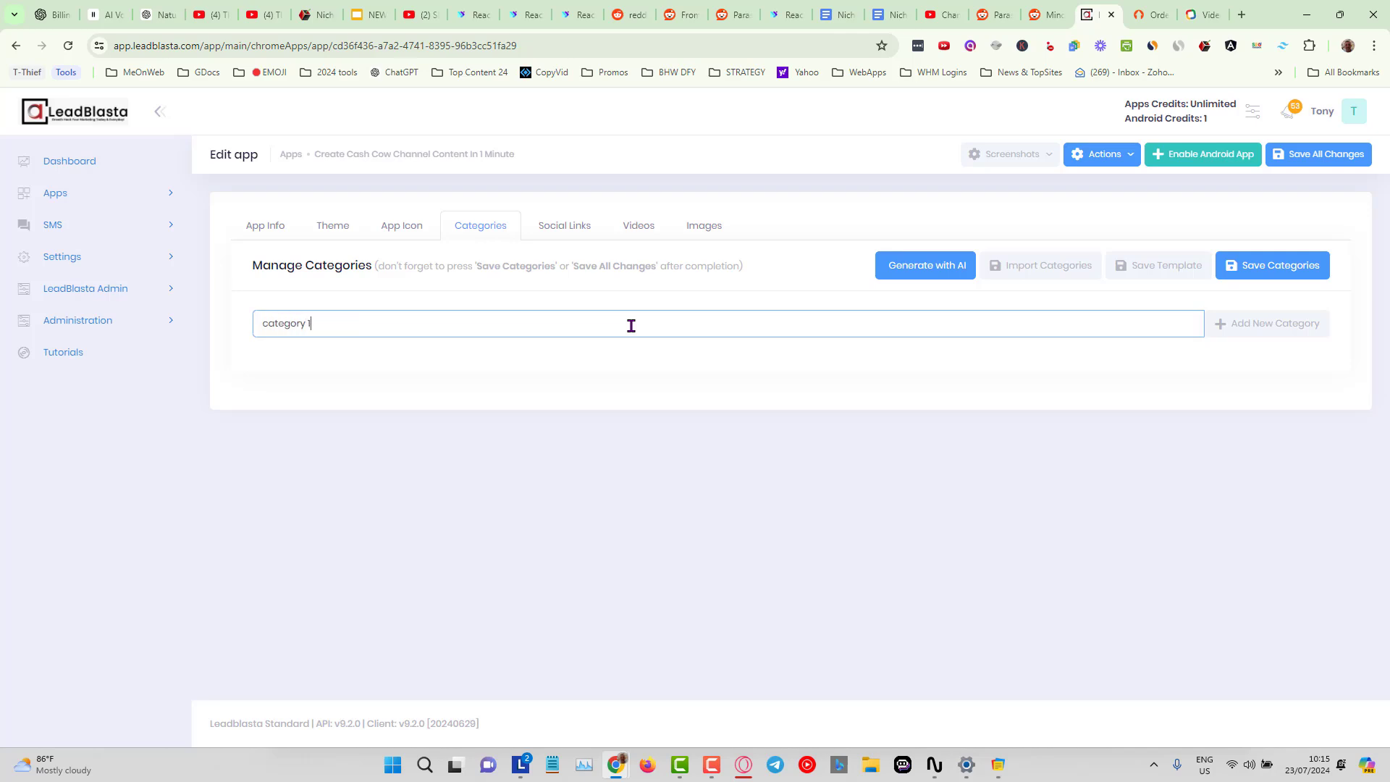
{"action": "left_click", "coordinate": [1239, 323]}
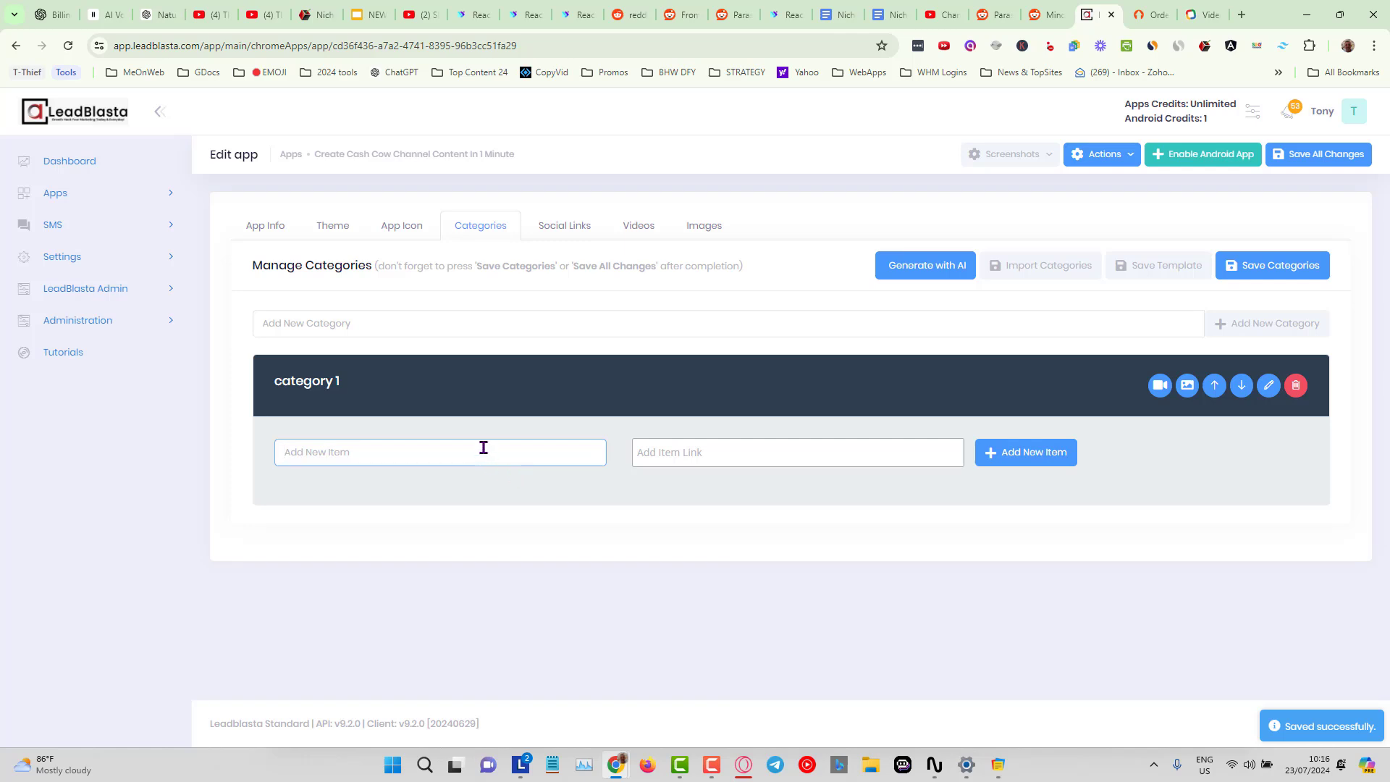
Add an item named task number 1 to category 1.
{"action": "type", "text": "task n"}
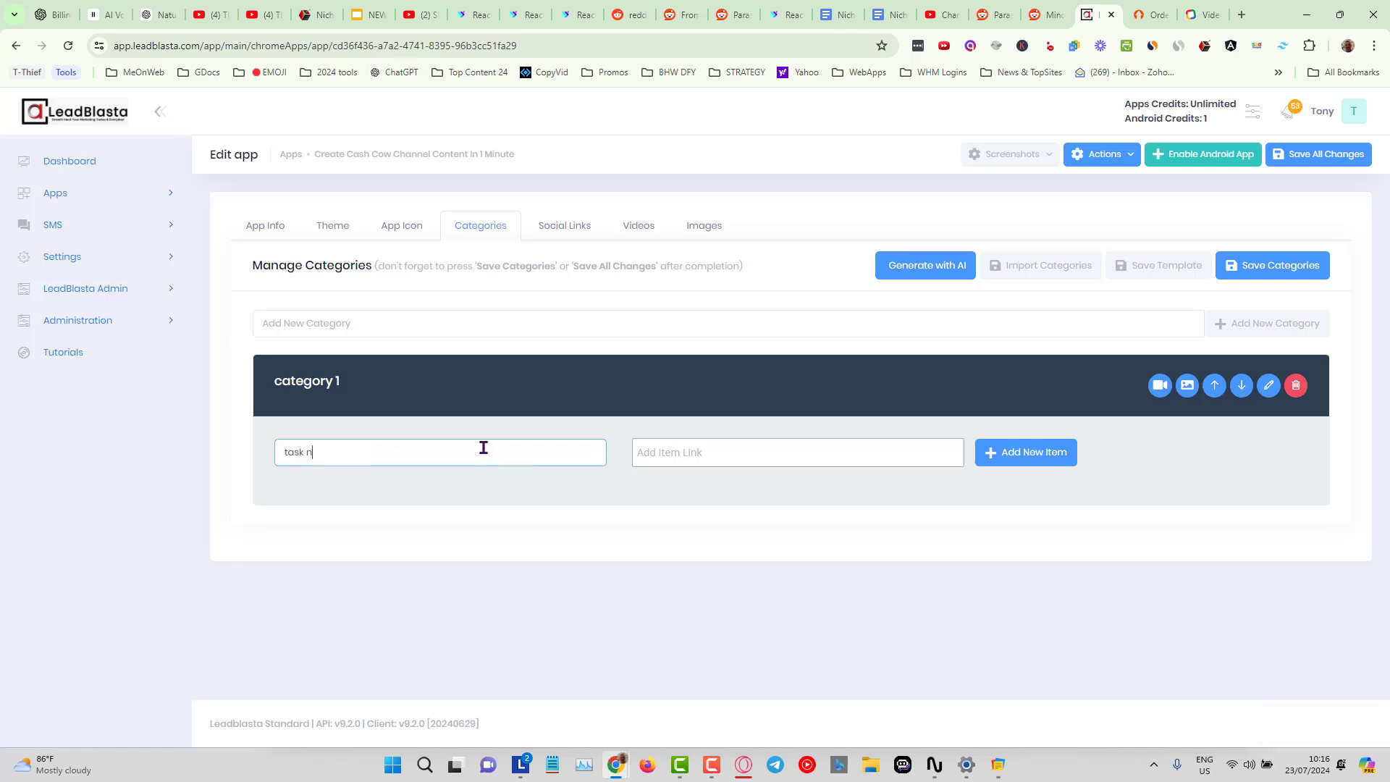
{"action": "type", "text": "imber 1"}
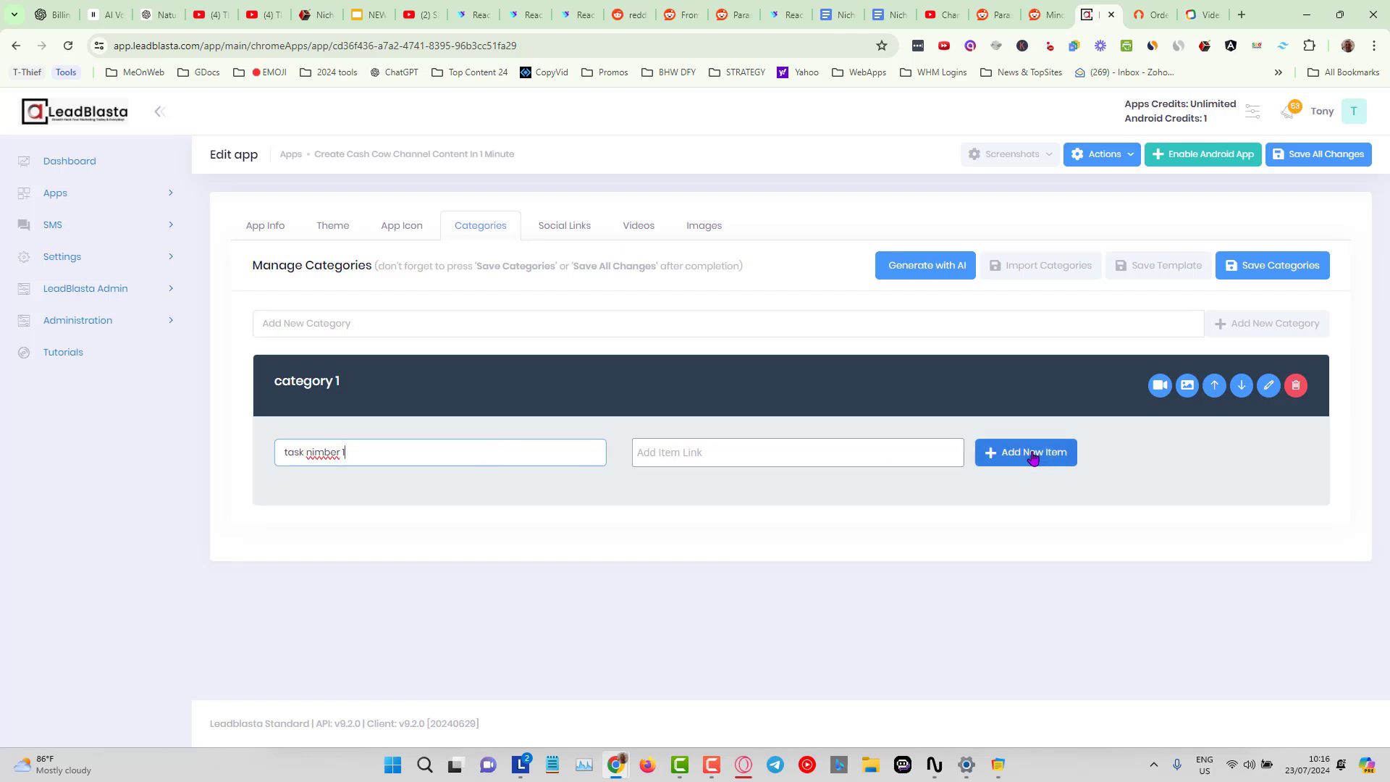
{"action": "left_click", "coordinate": [317, 452]}
{"action": "key", "text": "BackSpace"}
{"action": "left_click", "coordinate": [1024, 453]}
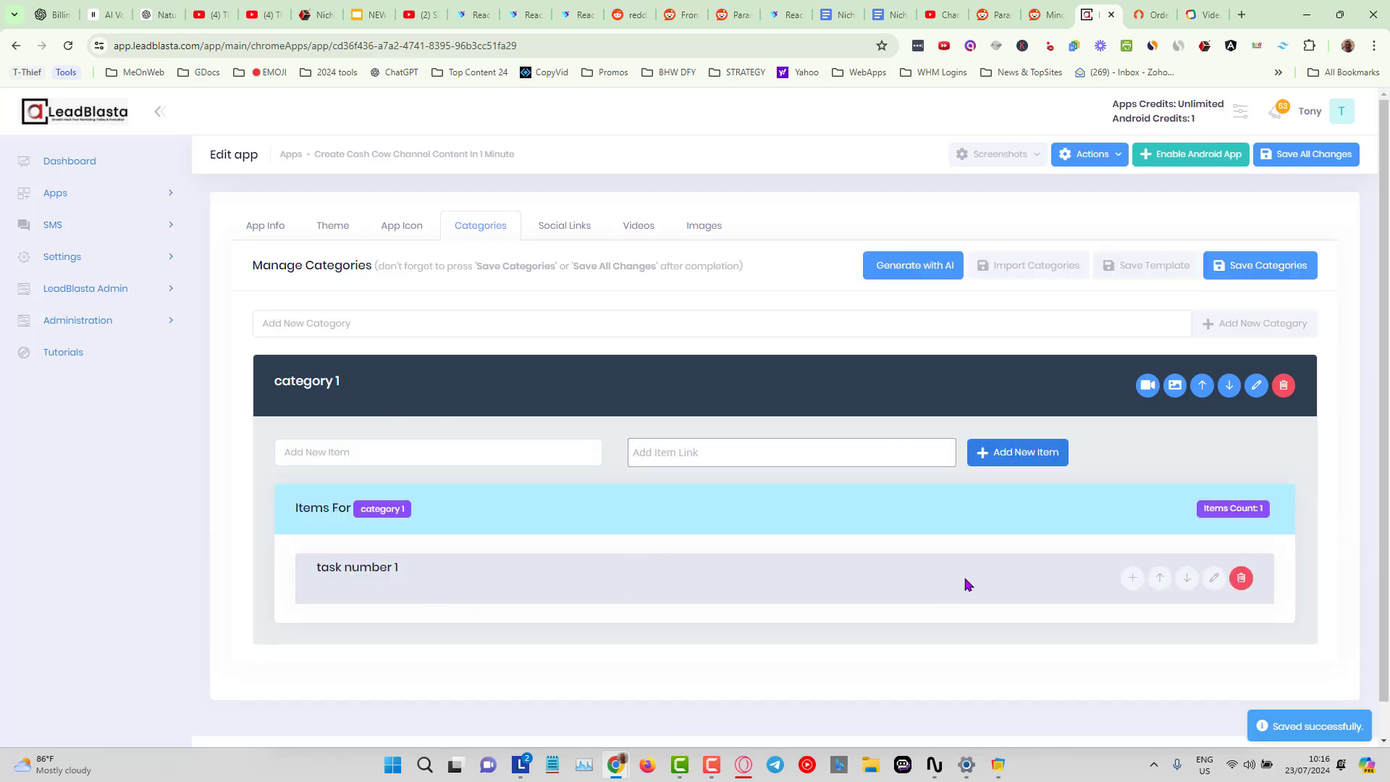
Add two bullet points, bullet 1 and bullet 2, to task number 1 and save them.
{"action": "left_click", "coordinate": [1132, 577]}
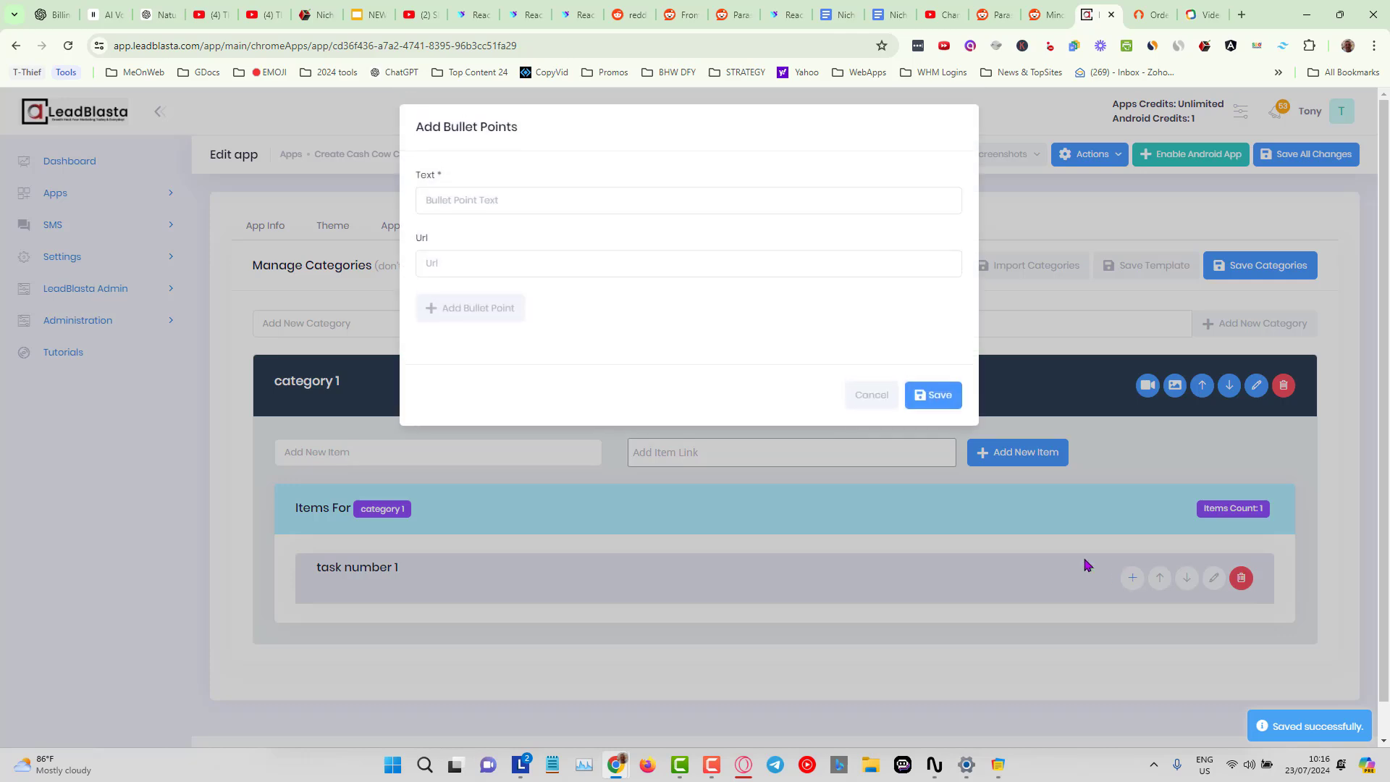
{"action": "left_click", "coordinate": [513, 209]}
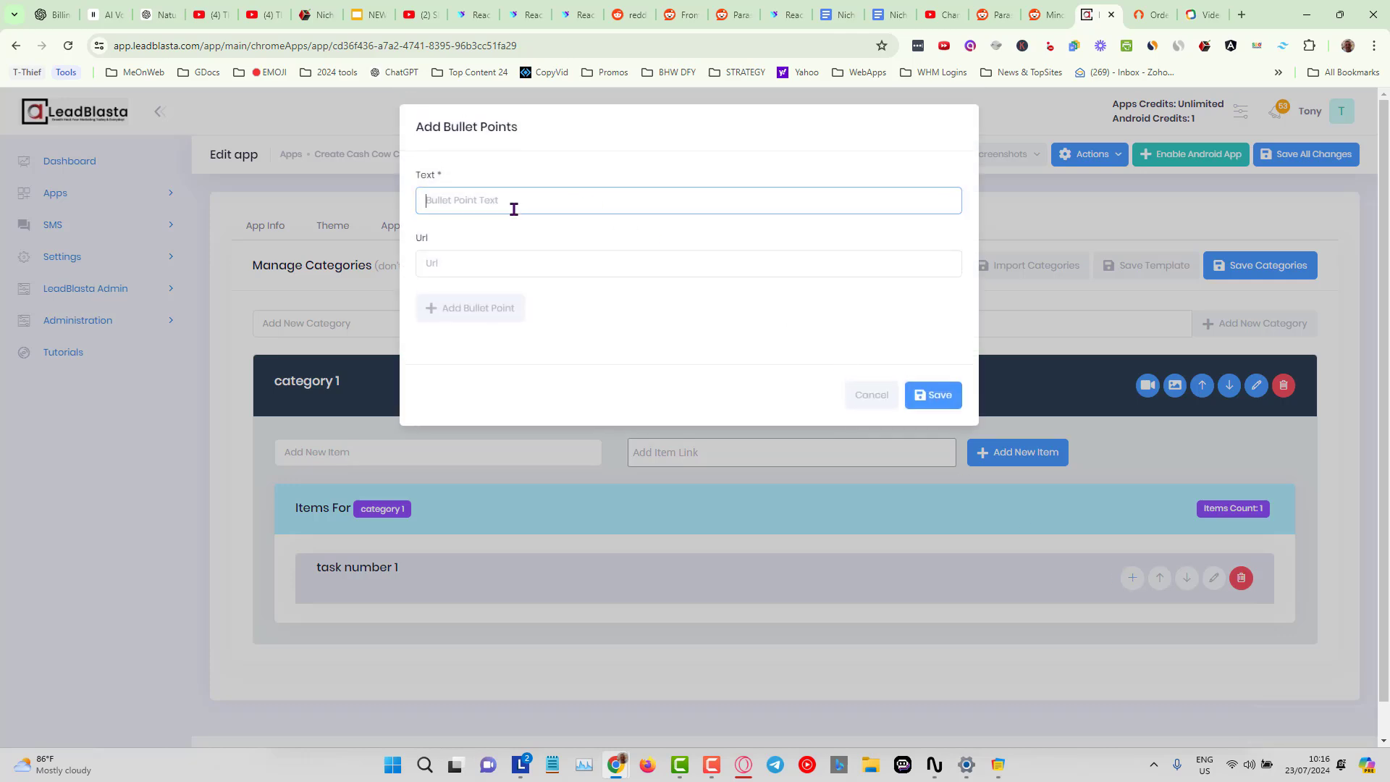
{"action": "type", "text": "bullet 1"}
{"action": "left_click_drag", "start_coordinate": [514, 209], "coordinate": [404, 205]}
{"action": "right_click", "coordinate": [472, 197]}
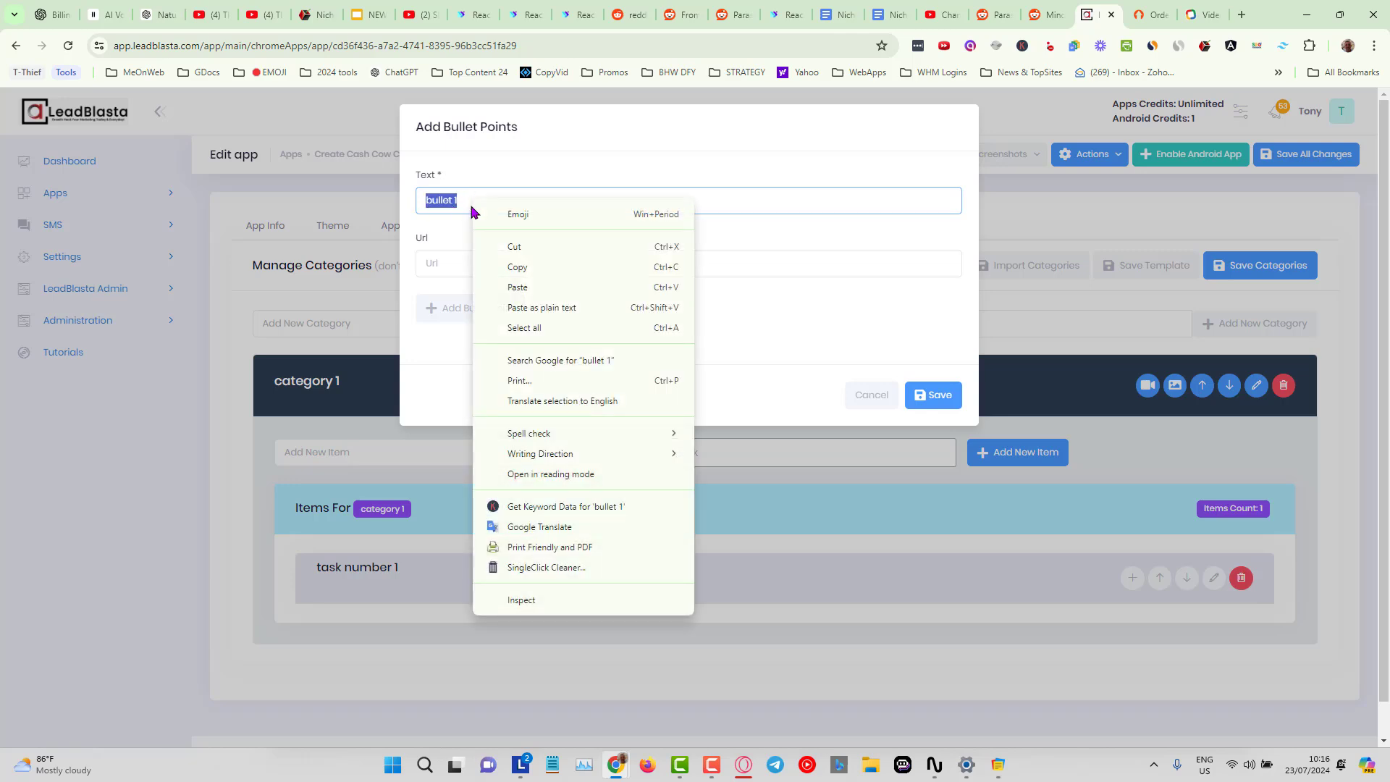
{"action": "left_click", "coordinate": [524, 266]}
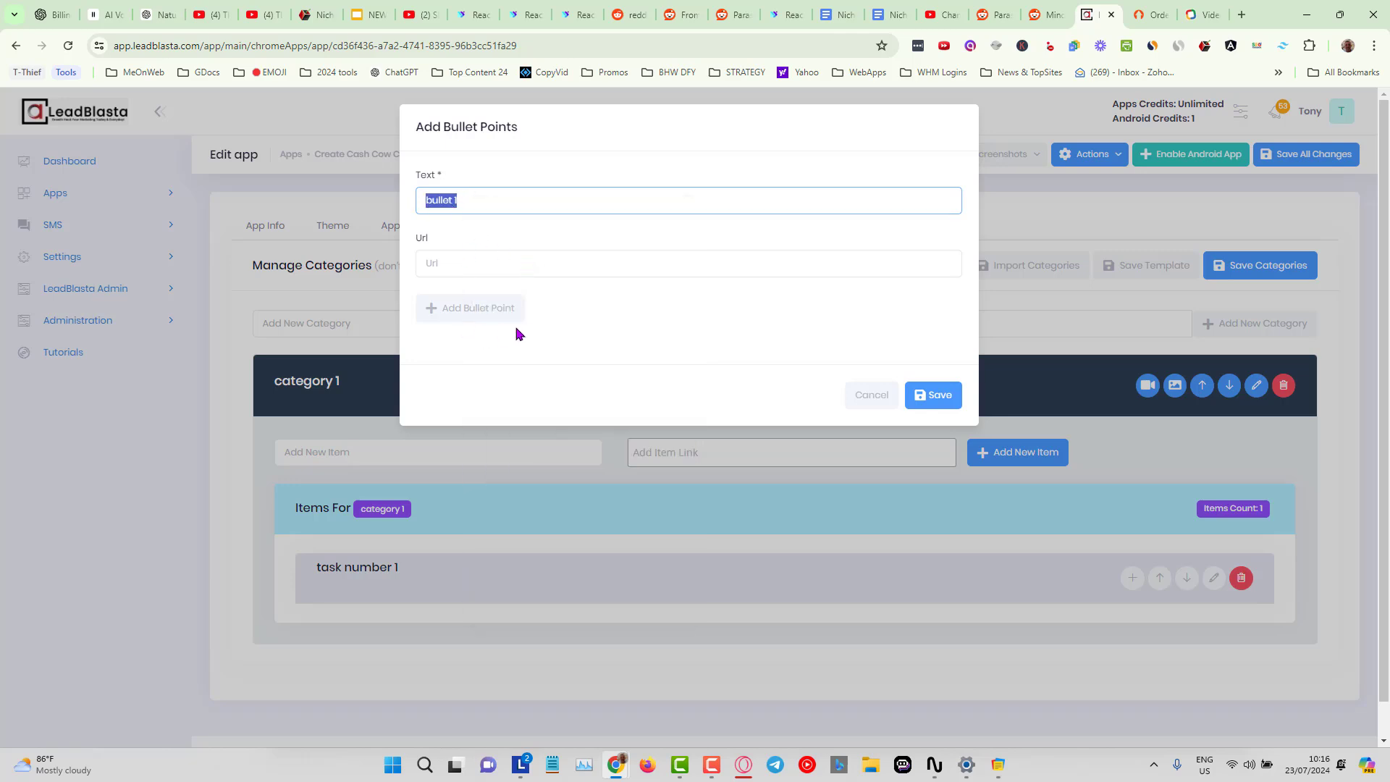
{"action": "left_click", "coordinate": [487, 312]}
{"action": "right_click", "coordinate": [470, 203]}
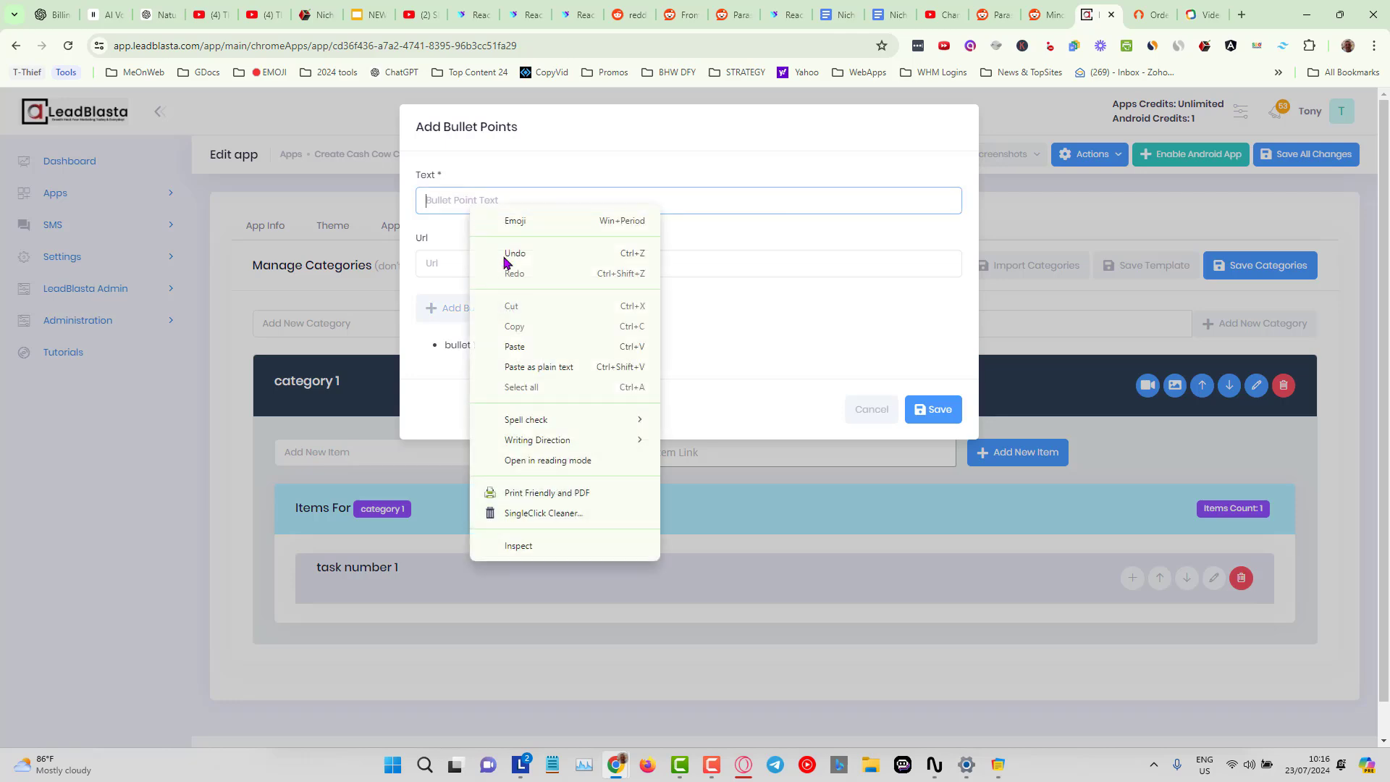
{"action": "left_click", "coordinate": [536, 348]}
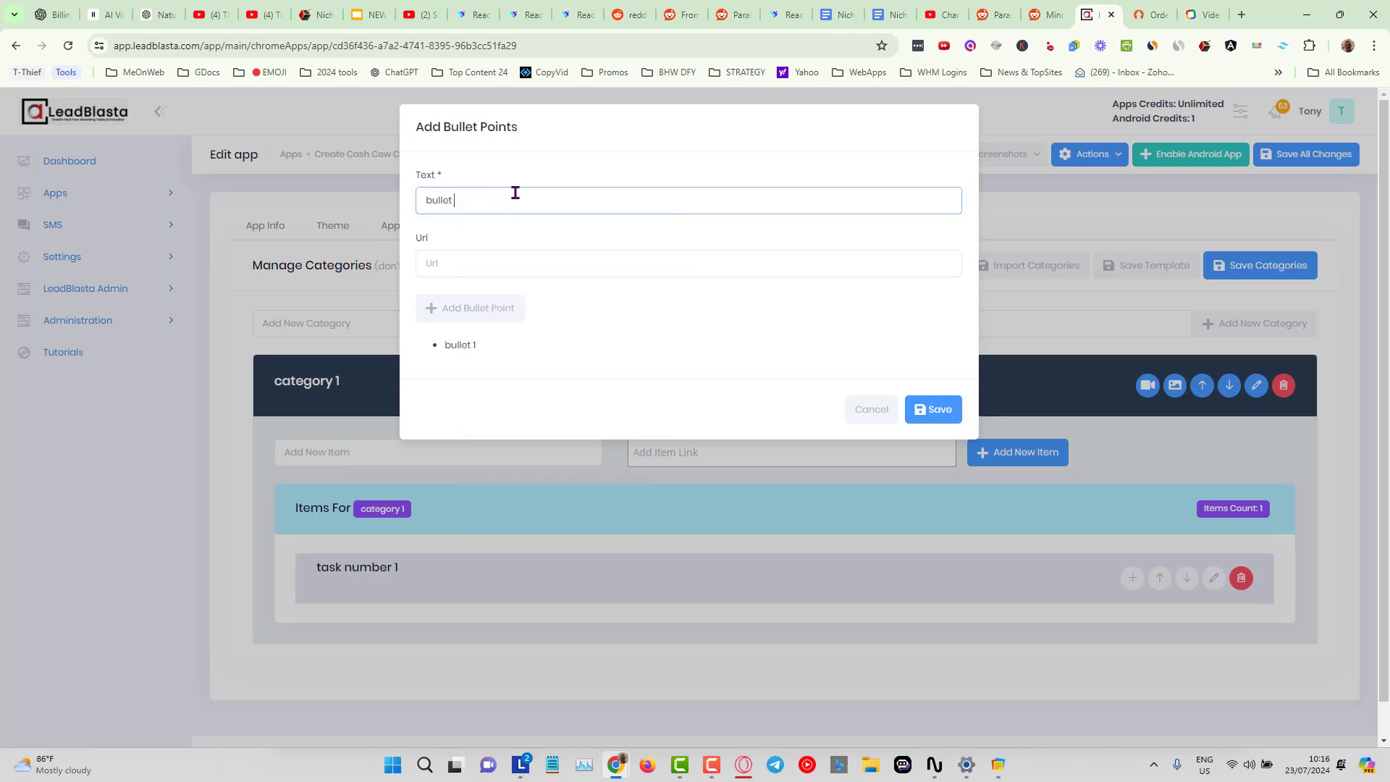
{"action": "left_click", "coordinate": [463, 310]}
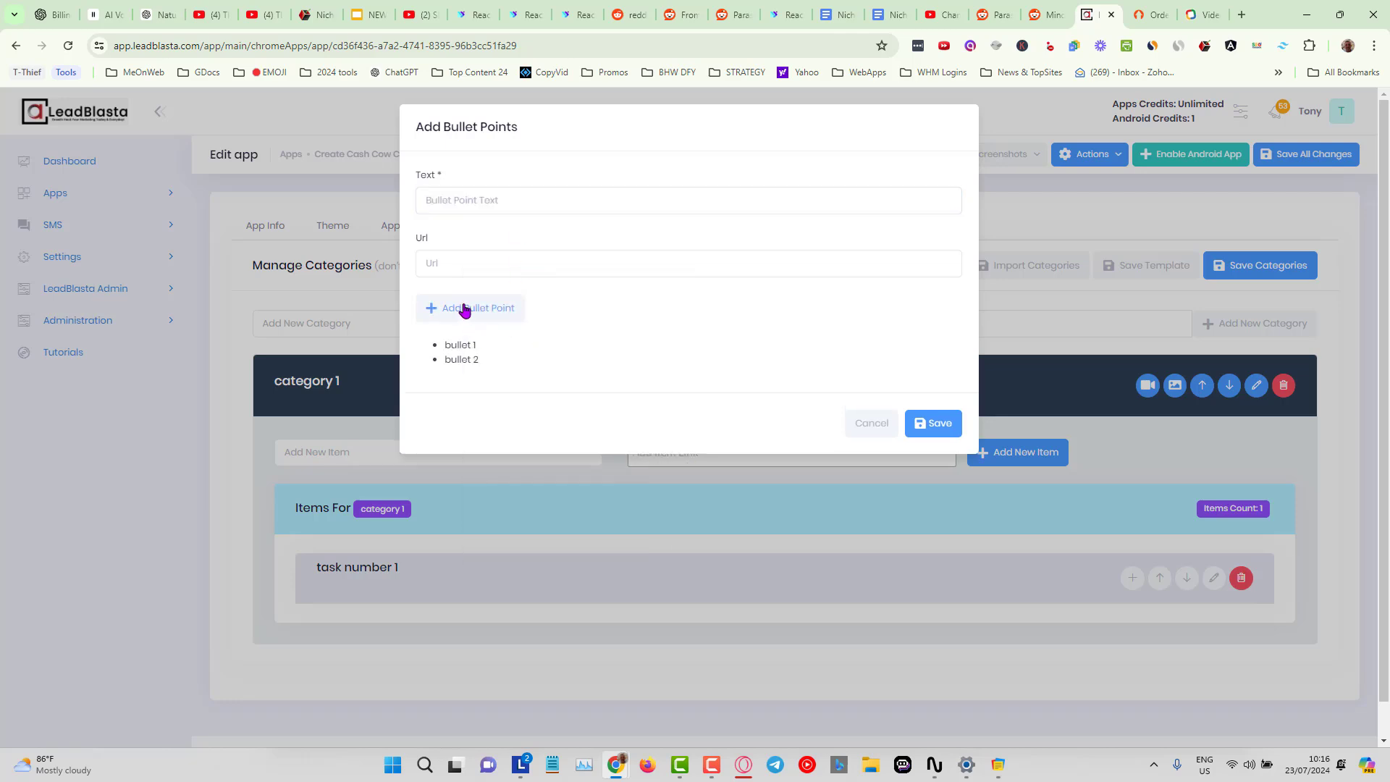
{"action": "left_click", "coordinate": [927, 423]}
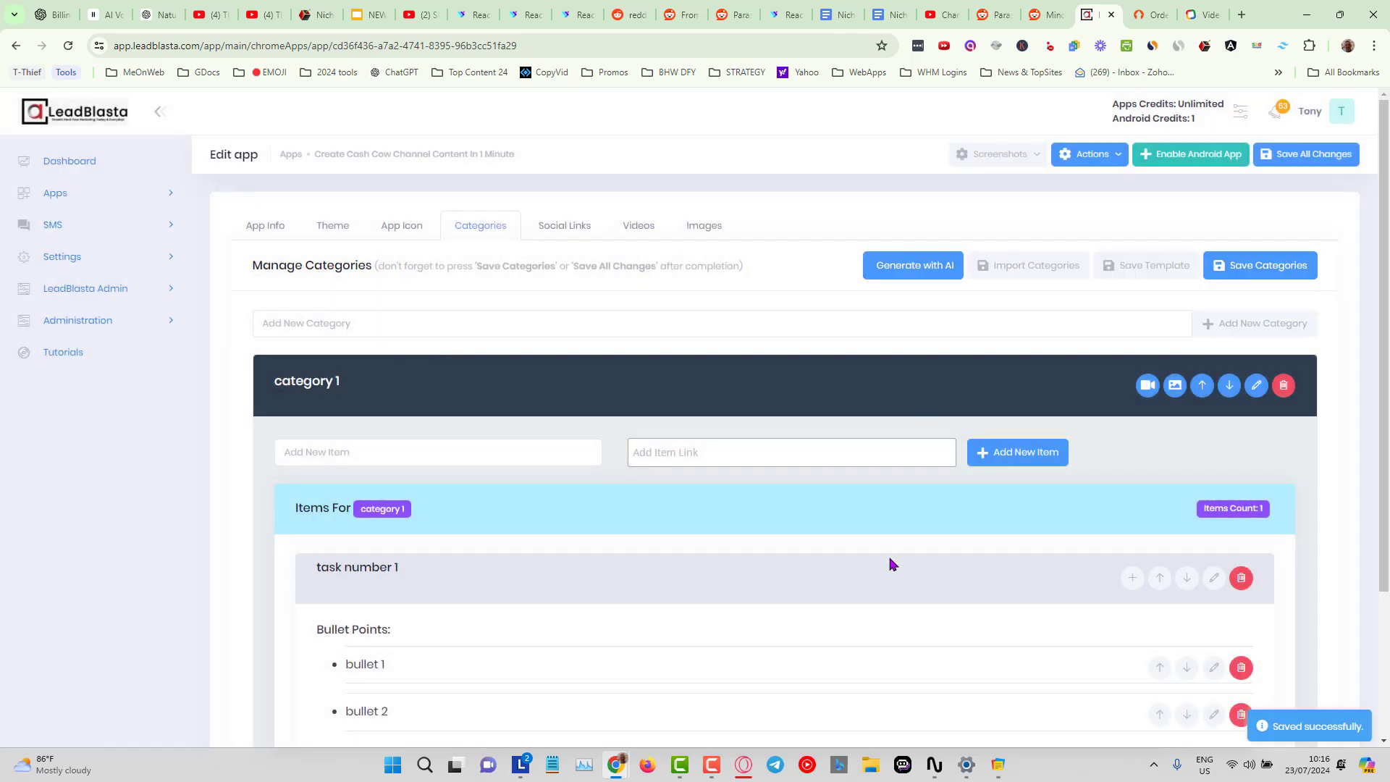
Delete category 1 from the app.
{"action": "scroll", "coordinate": [893, 561], "scroll_direction": "down", "scroll_amount": 3}
{"action": "scroll", "coordinate": [892, 563], "scroll_direction": "up", "scroll_amount": 2}
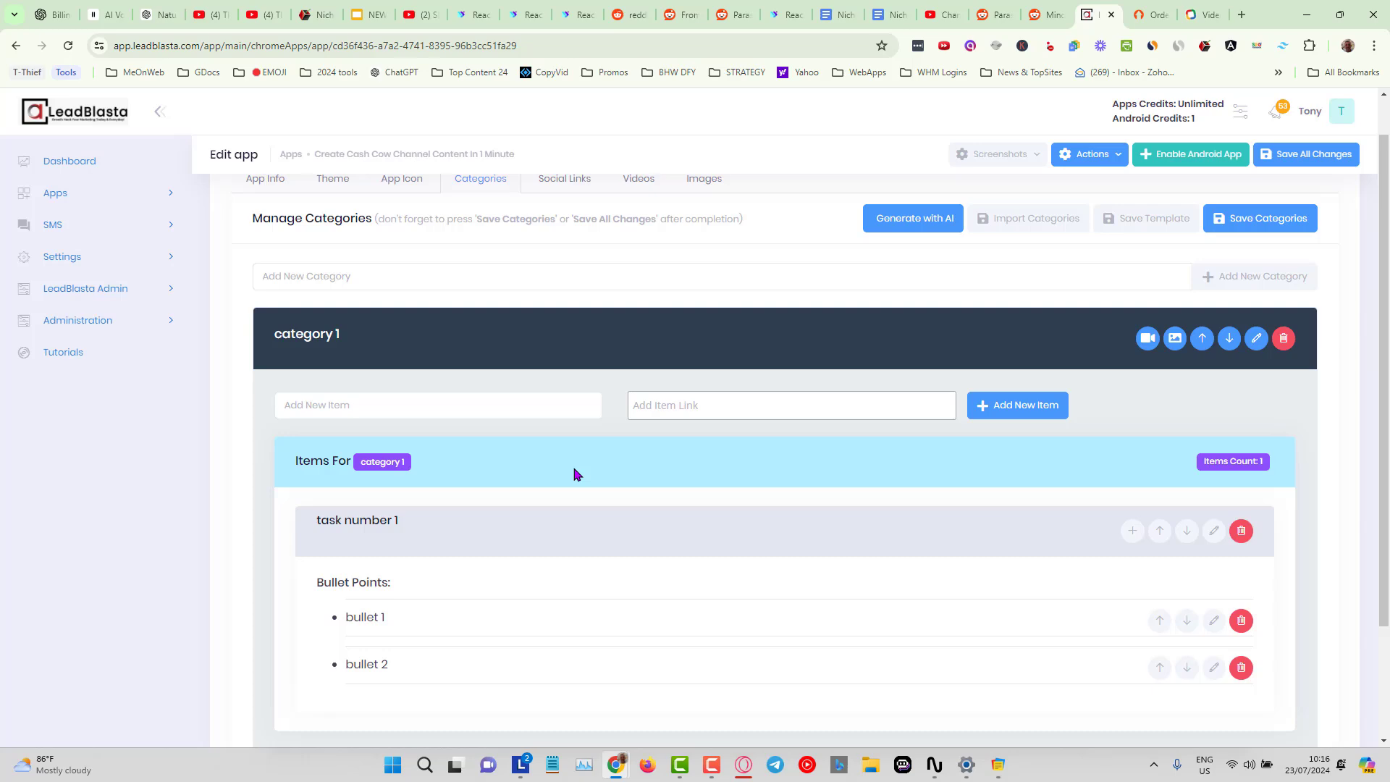
{"action": "left_click", "coordinate": [1284, 338]}
{"action": "left_click", "coordinate": [651, 495]}
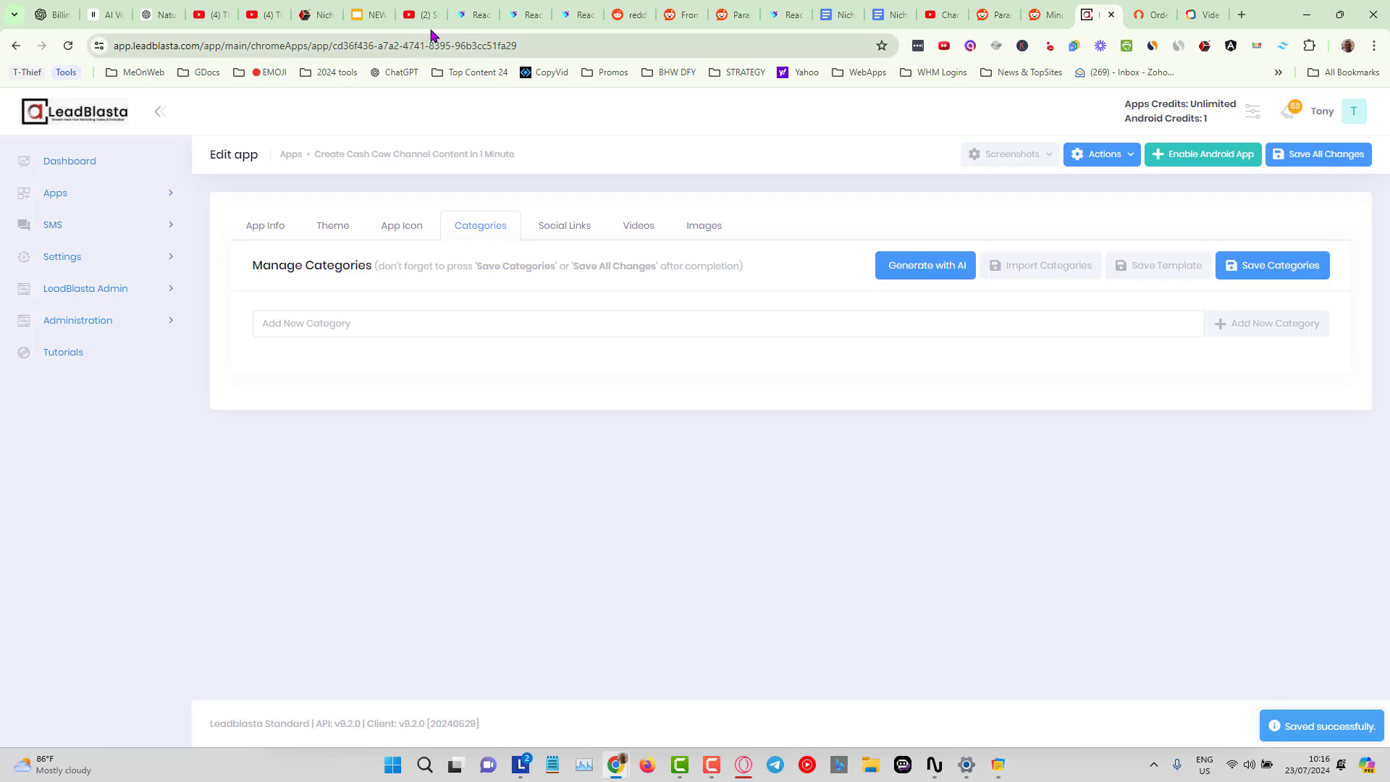
Switch to Traffic Butler's Subreddit Article Poster and copy the NicheBlasta Cash Cow Channel project's YouTube video link.
{"action": "left_click", "coordinate": [464, 15]}
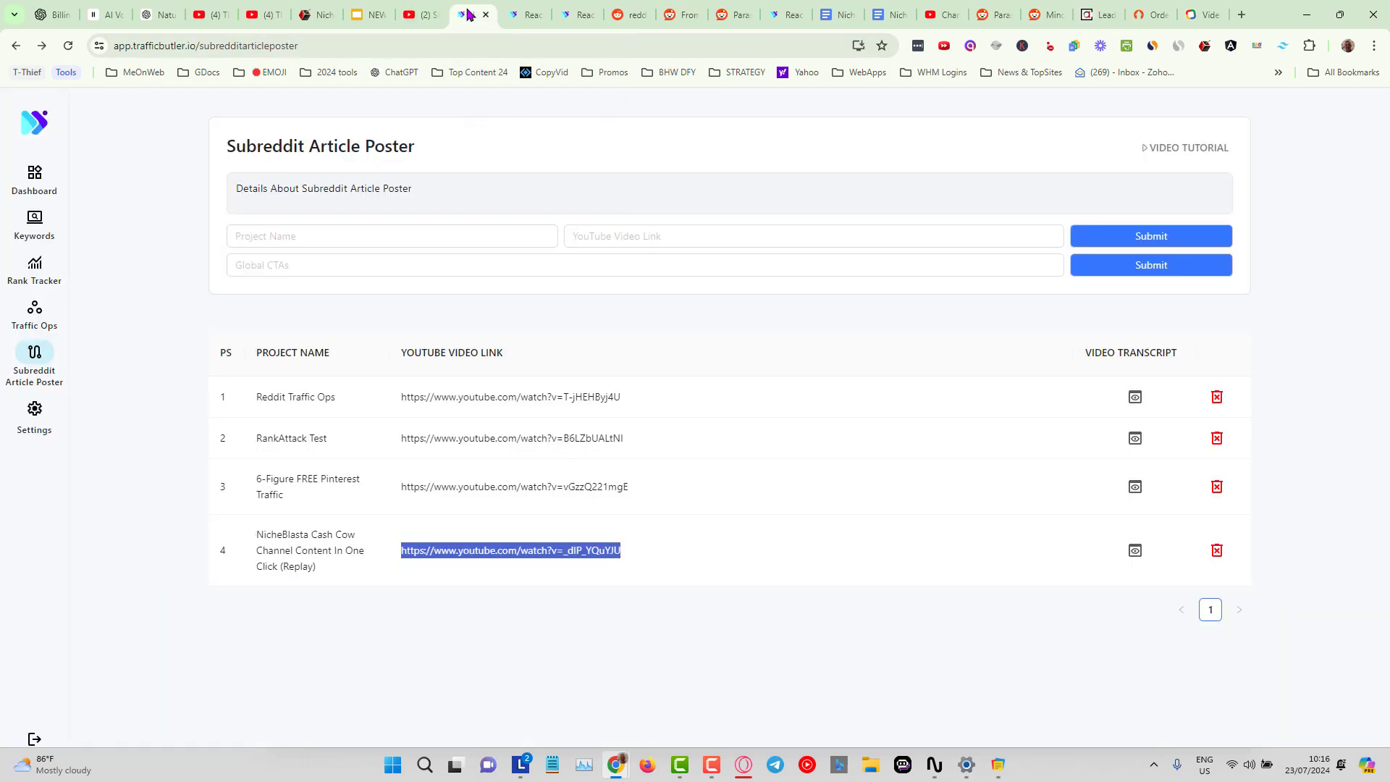
{"action": "right_click", "coordinate": [467, 554]}
{"action": "left_click", "coordinate": [541, 347]}
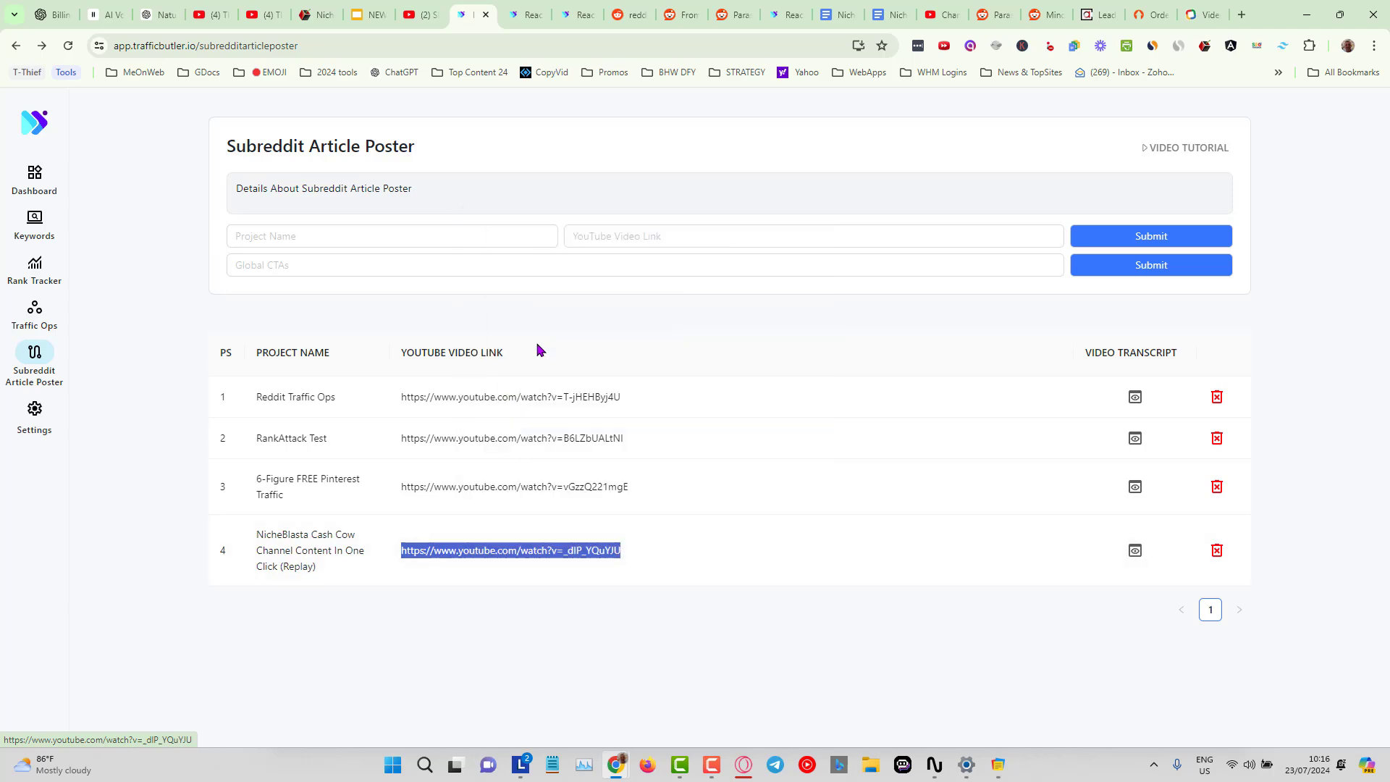
{"action": "left_click", "coordinate": [1094, 14]}
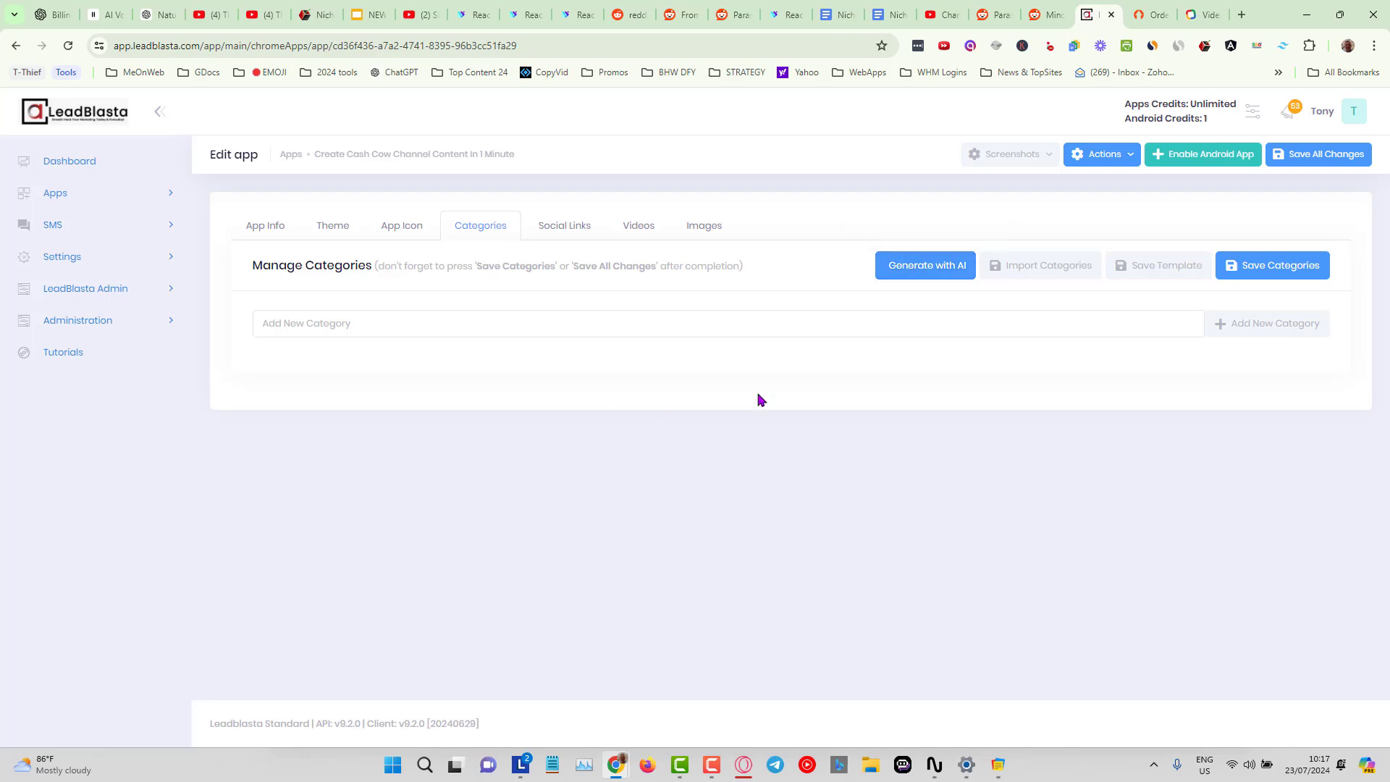
Generate categories with AI using Chat GPT GPT 4o from the copied YouTube video URL.
{"action": "left_click", "coordinate": [914, 272]}
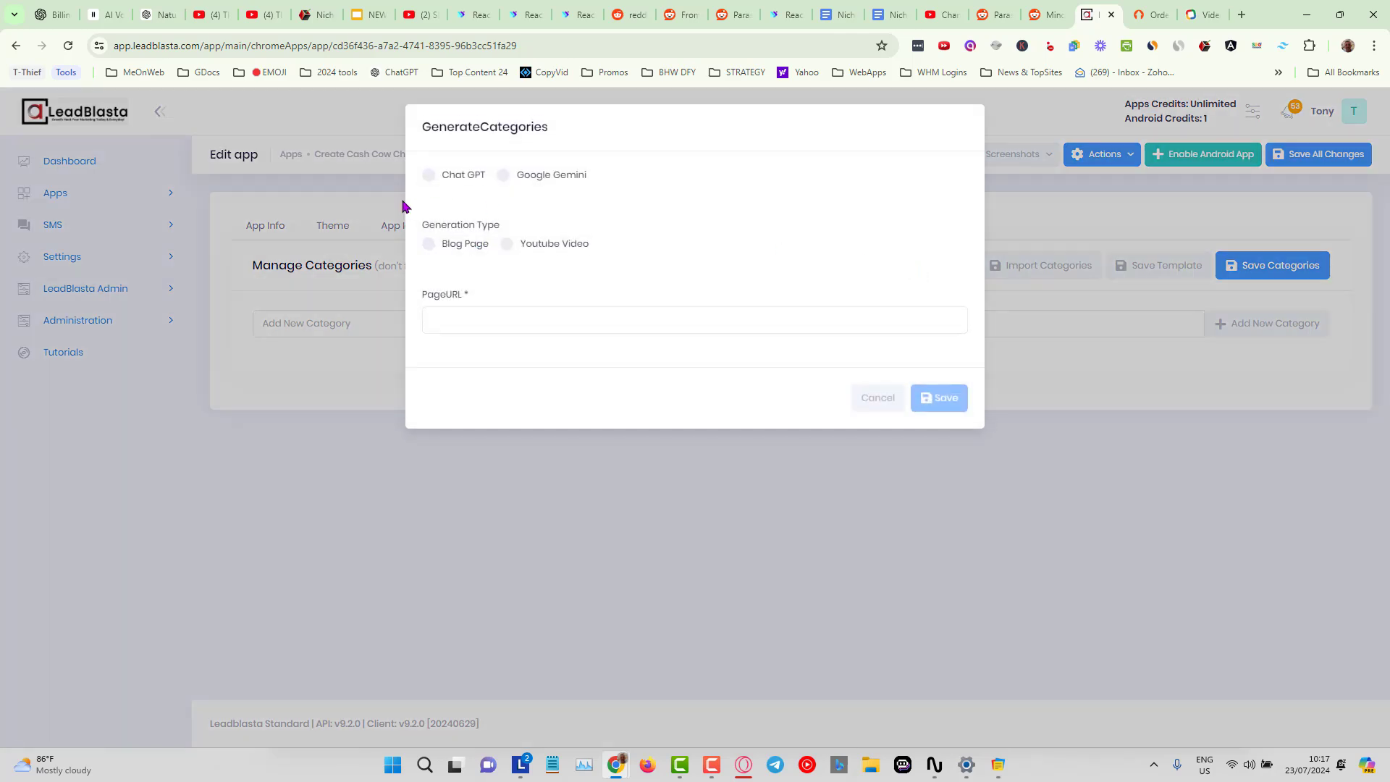
{"action": "left_click", "coordinate": [430, 178]}
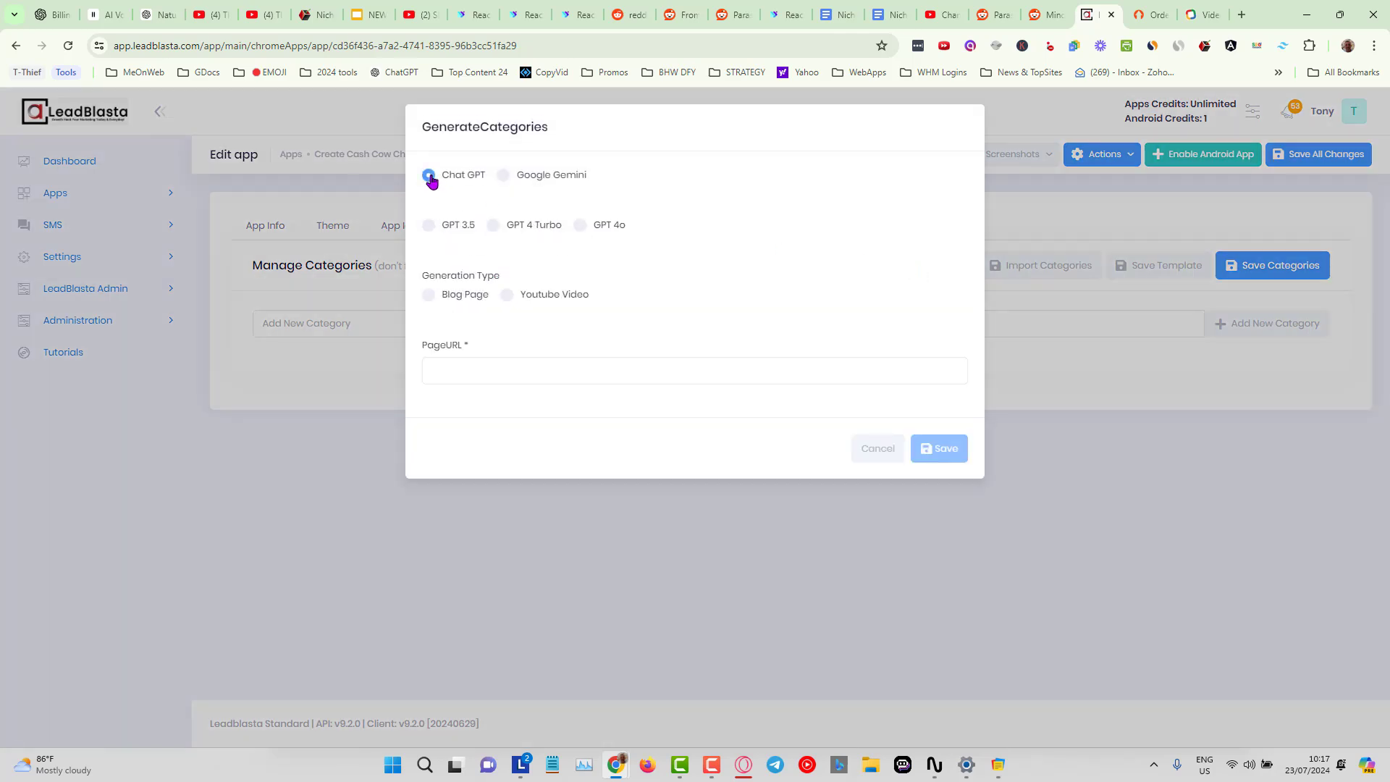
{"action": "left_click", "coordinate": [579, 227]}
{"action": "left_click", "coordinate": [506, 296]}
{"action": "left_click", "coordinate": [487, 367]}
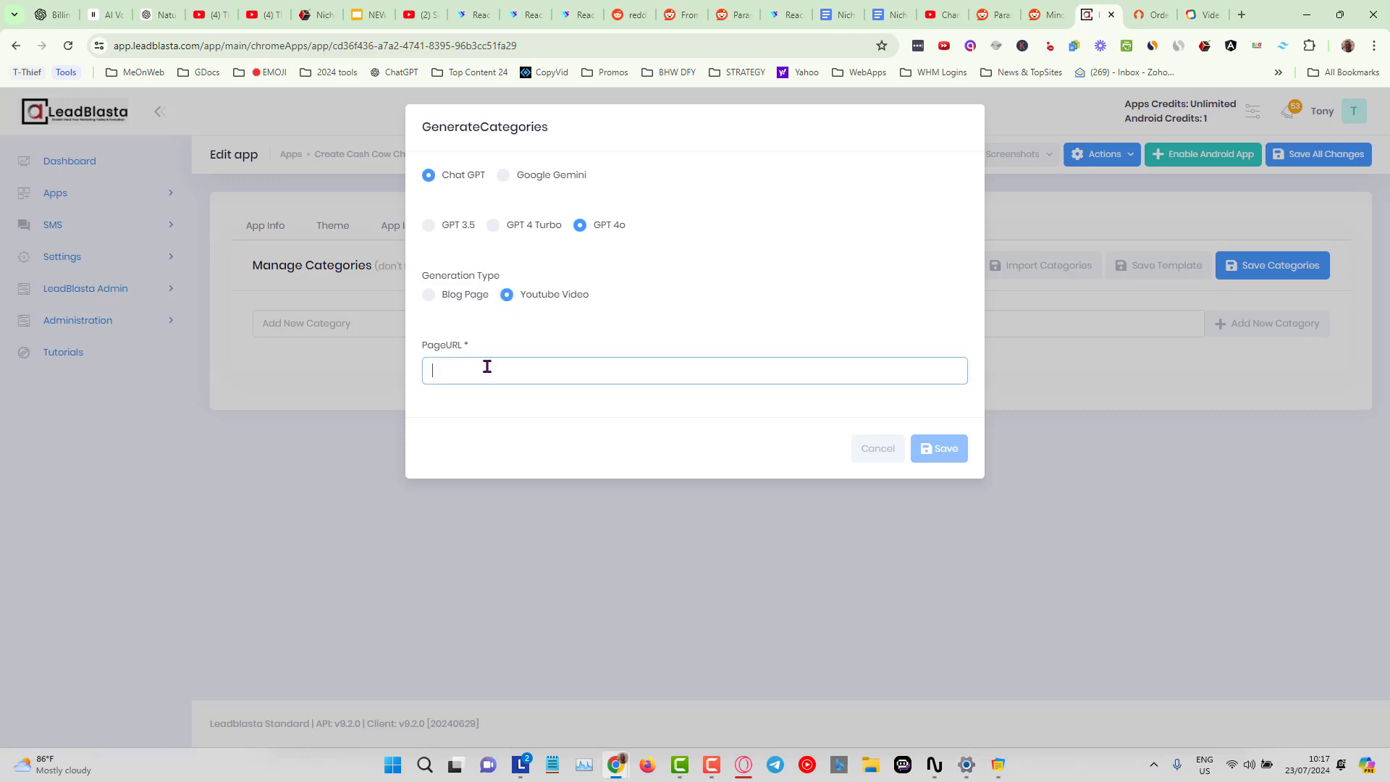
{"action": "key", "text": "ctrl+v"}
{"action": "left_click", "coordinate": [941, 449]}
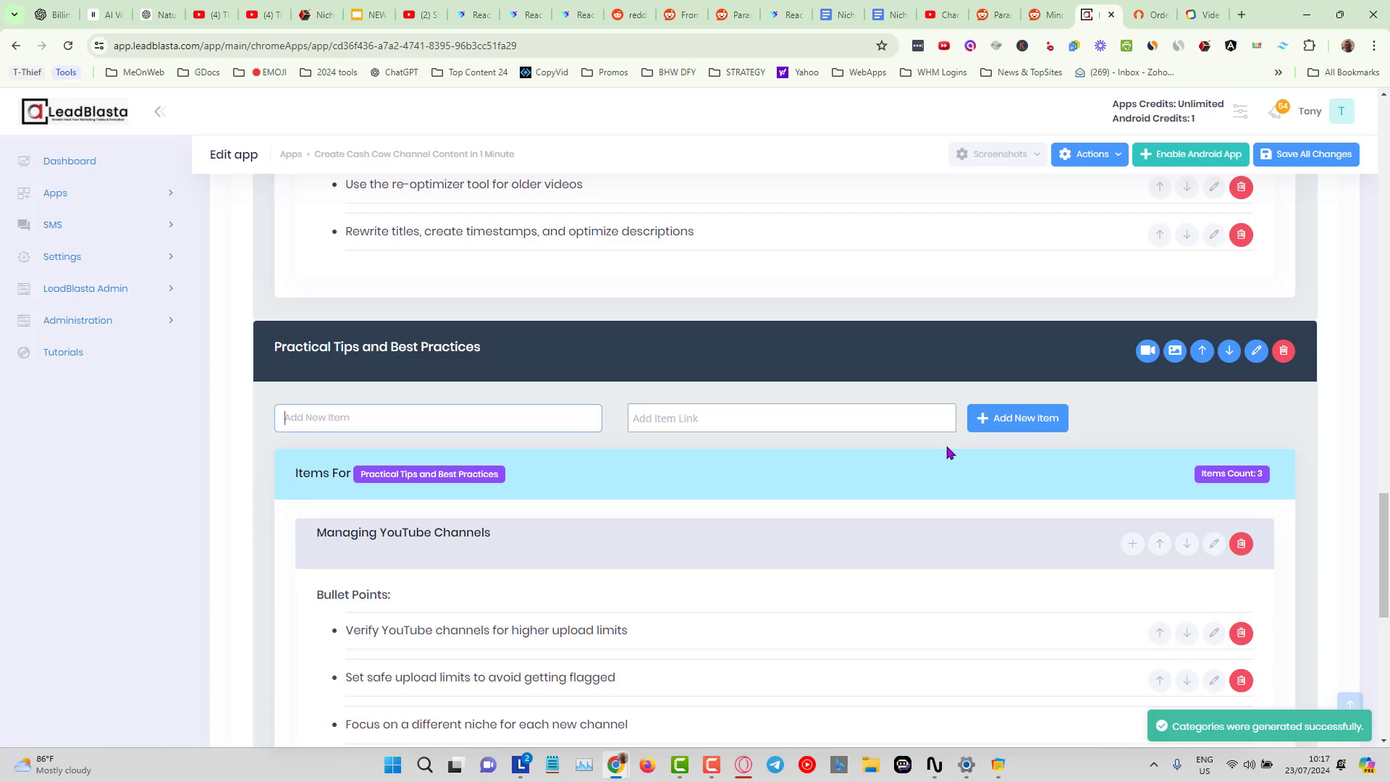
Review the generated categories, expanding Practical Tips and Best Practices to read its items and bullet points.
{"action": "scroll", "coordinate": [928, 557], "scroll_direction": "up", "scroll_amount": 15}
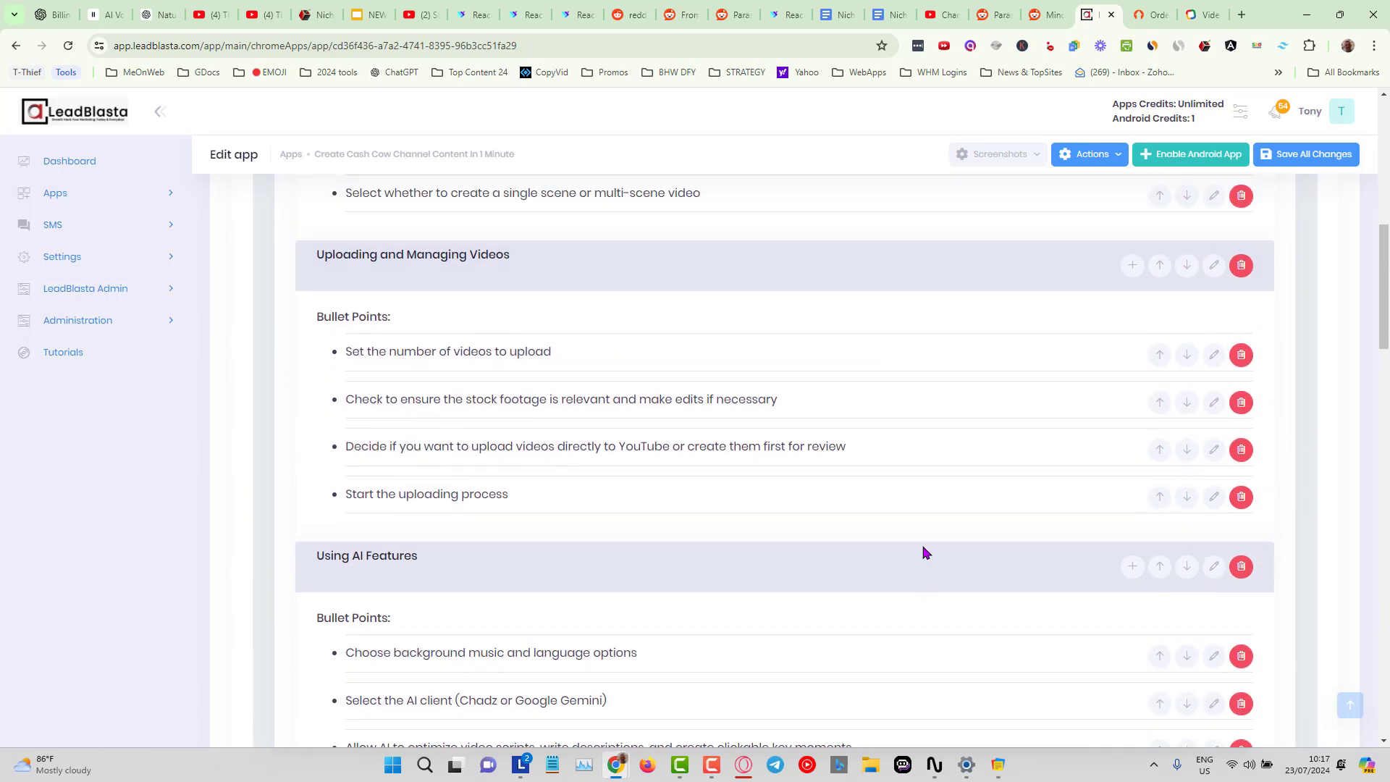
{"action": "scroll", "coordinate": [924, 552], "scroll_direction": "up", "scroll_amount": 10}
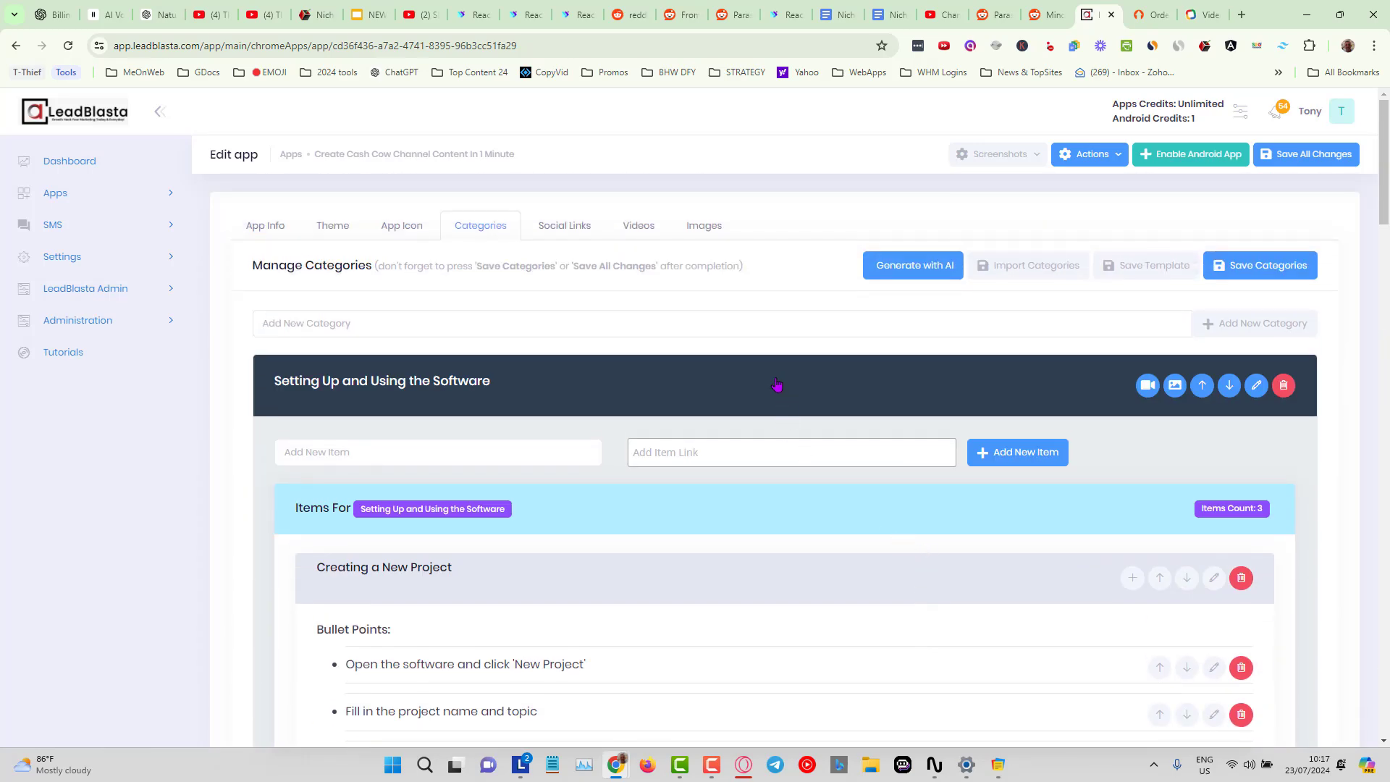
{"action": "left_click", "coordinate": [776, 384]}
{"action": "left_click", "coordinate": [767, 439]}
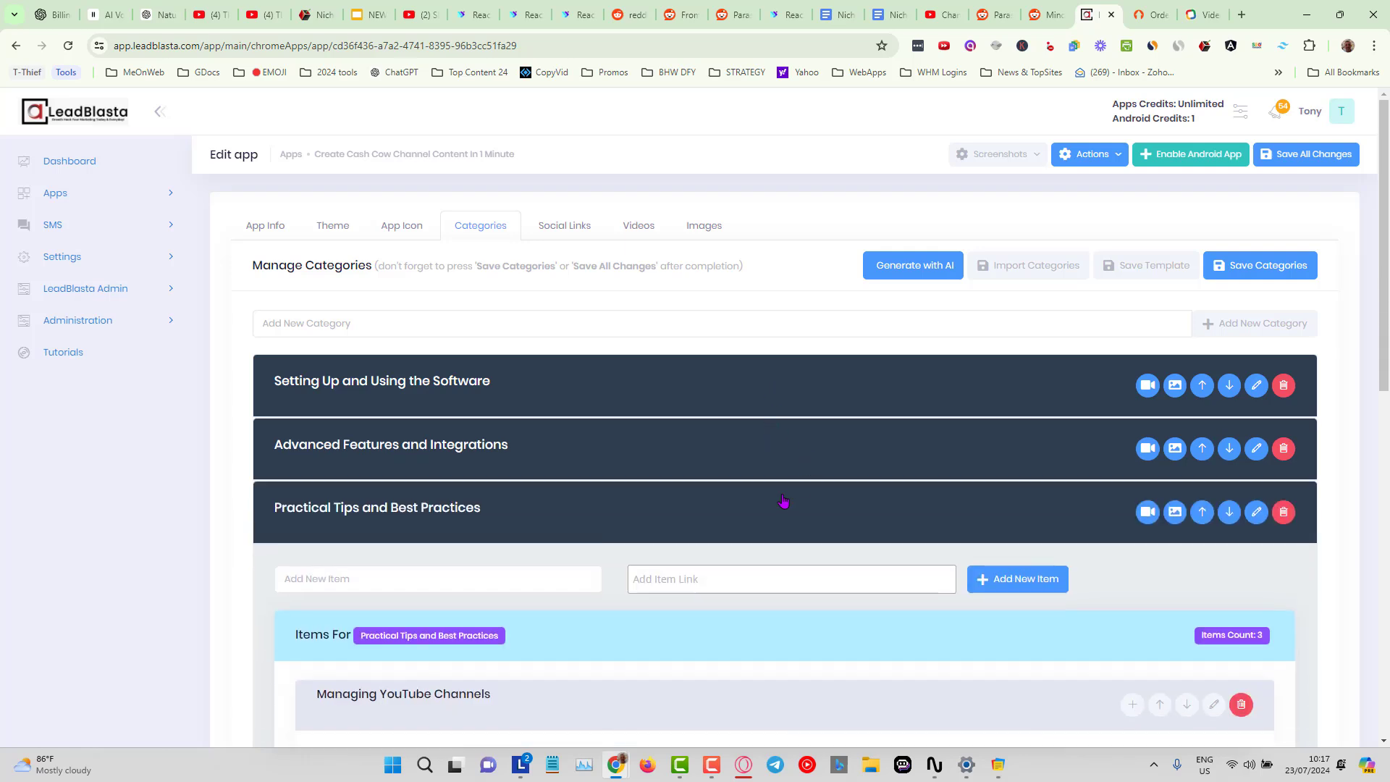
{"action": "left_click", "coordinate": [787, 501]}
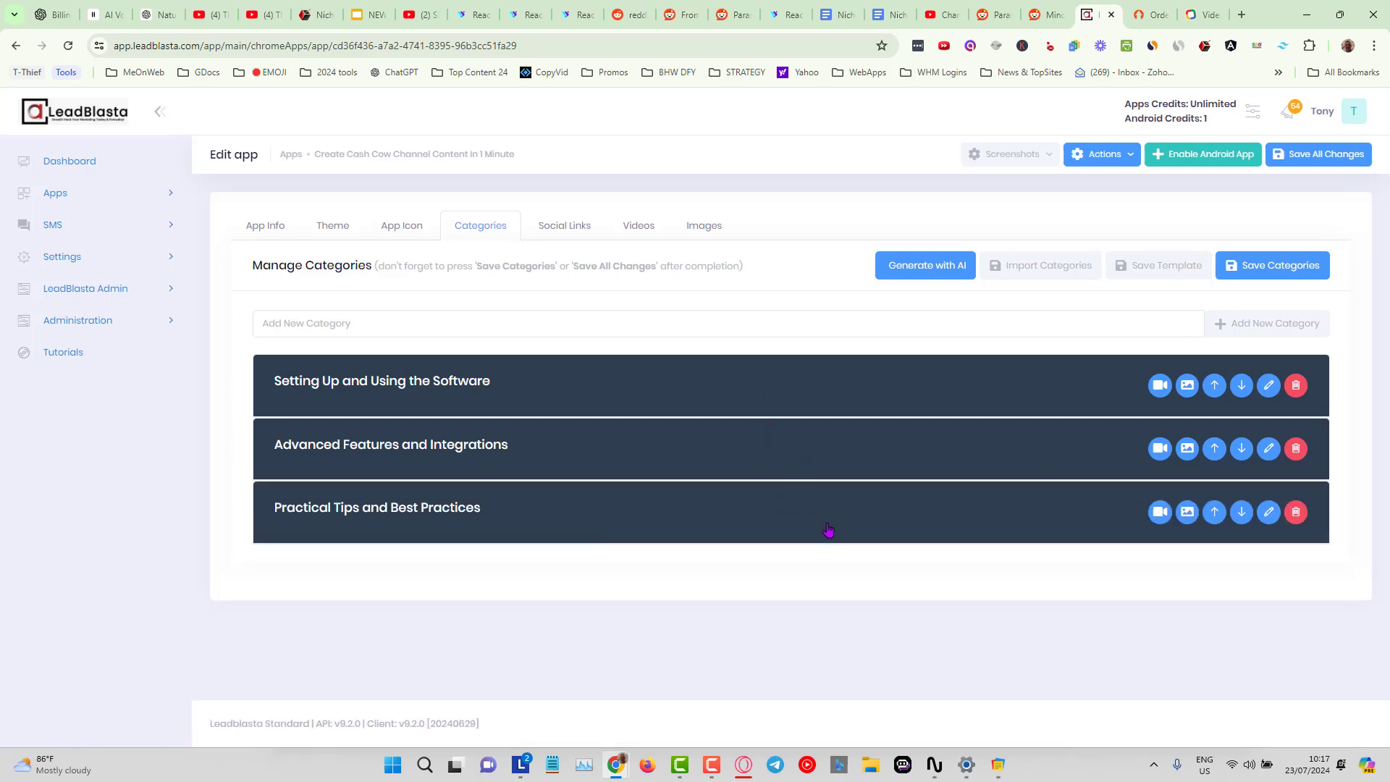
{"action": "left_click", "coordinate": [809, 393]}
{"action": "left_click", "coordinate": [440, 514]}
{"action": "scroll", "coordinate": [711, 518], "scroll_direction": "down", "scroll_amount": 5}
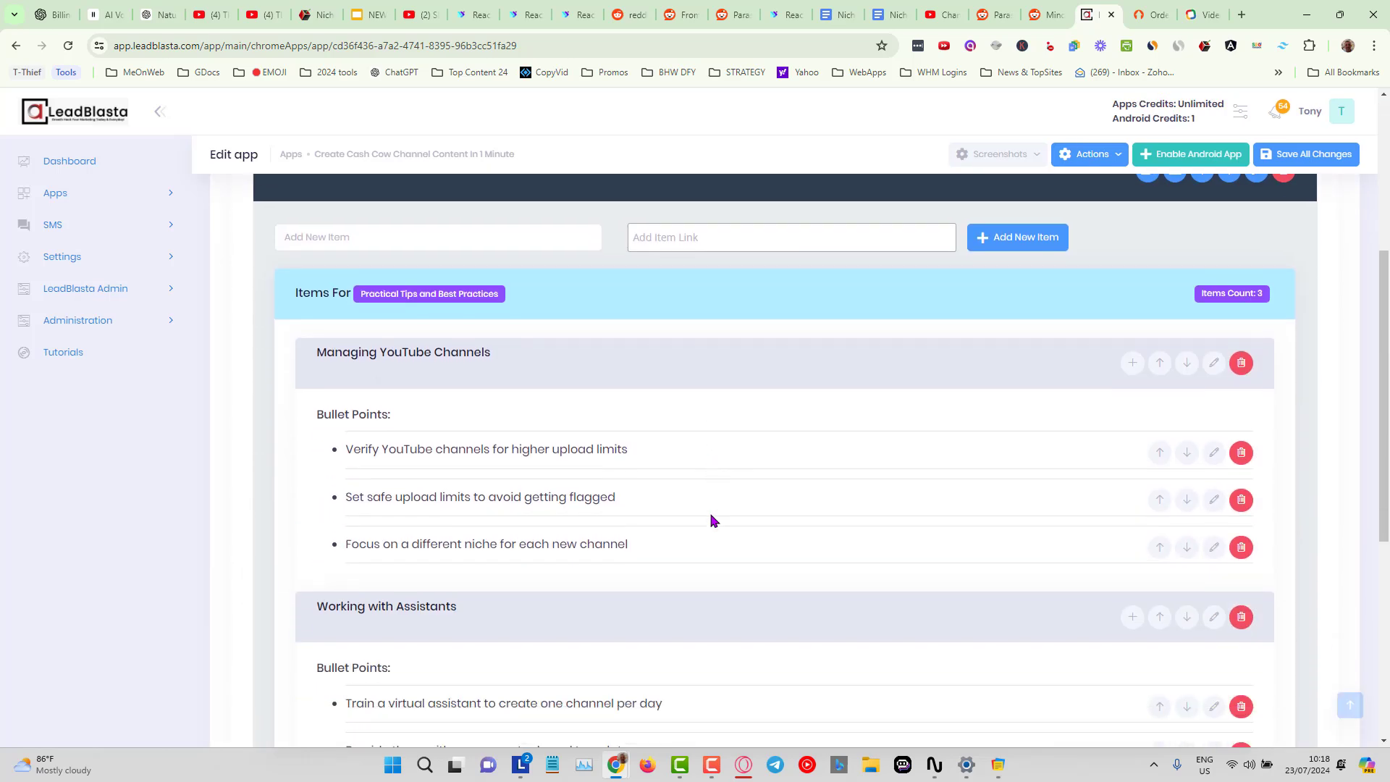
{"action": "scroll", "coordinate": [600, 366], "scroll_direction": "down", "scroll_amount": 2}
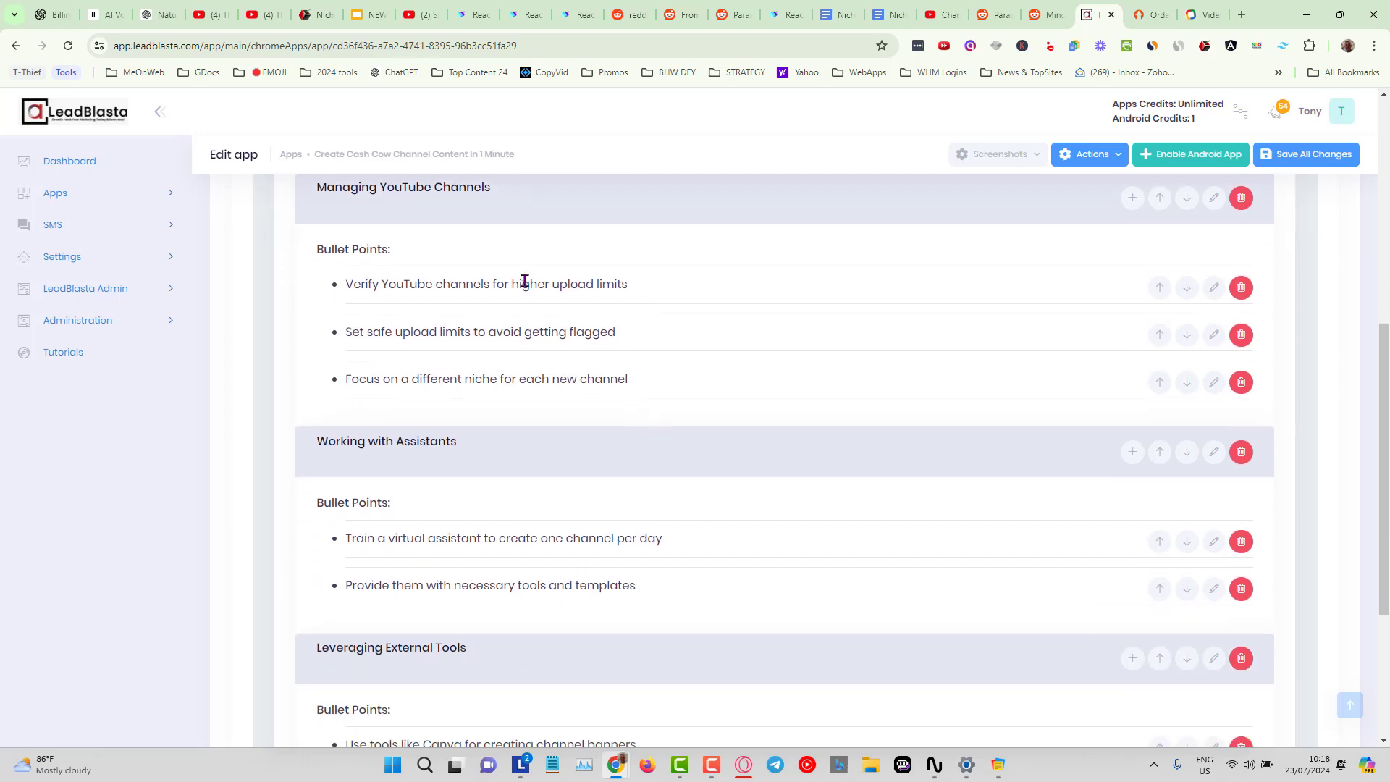
{"action": "scroll", "coordinate": [713, 467], "scroll_direction": "down", "scroll_amount": 2}
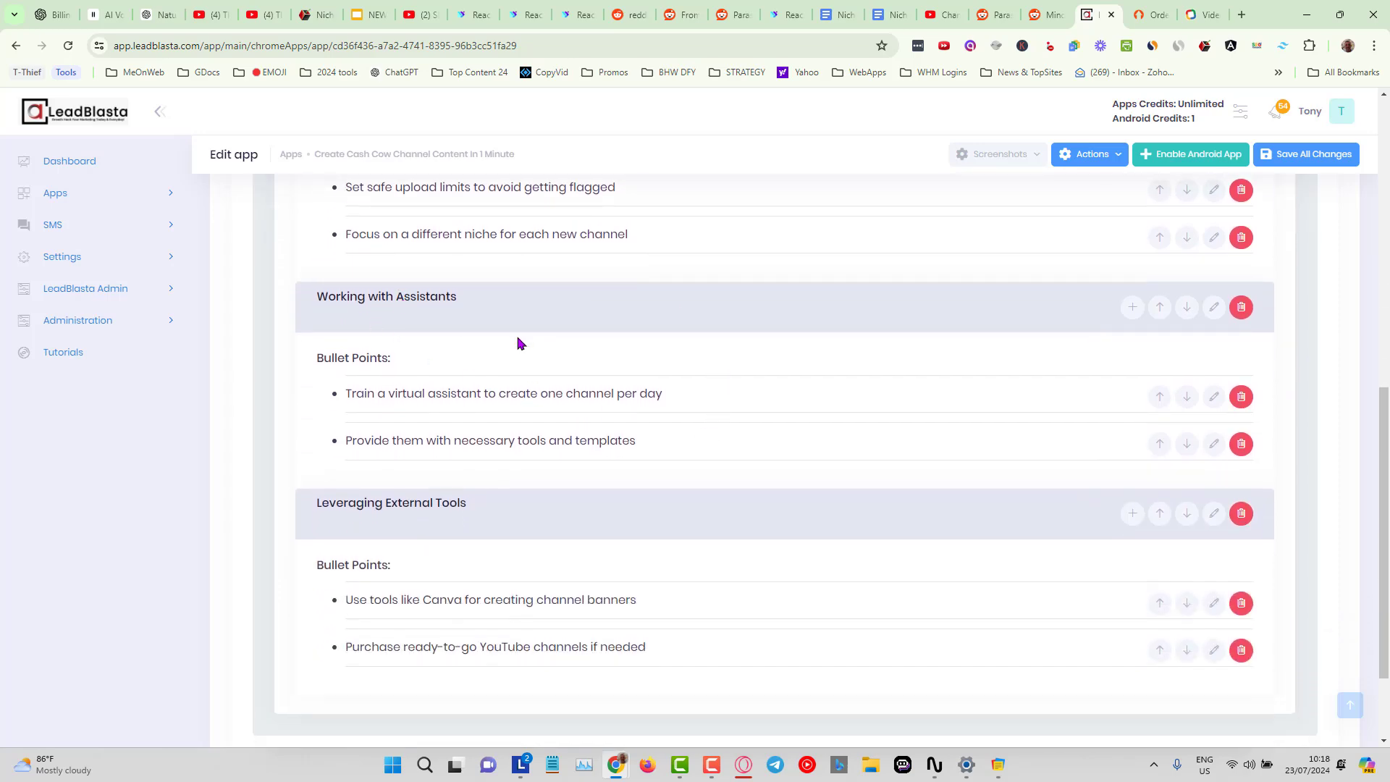
{"action": "scroll", "coordinate": [586, 481], "scroll_direction": "down", "scroll_amount": 2}
{"action": "scroll", "coordinate": [534, 369], "scroll_direction": "up", "scroll_amount": 8}
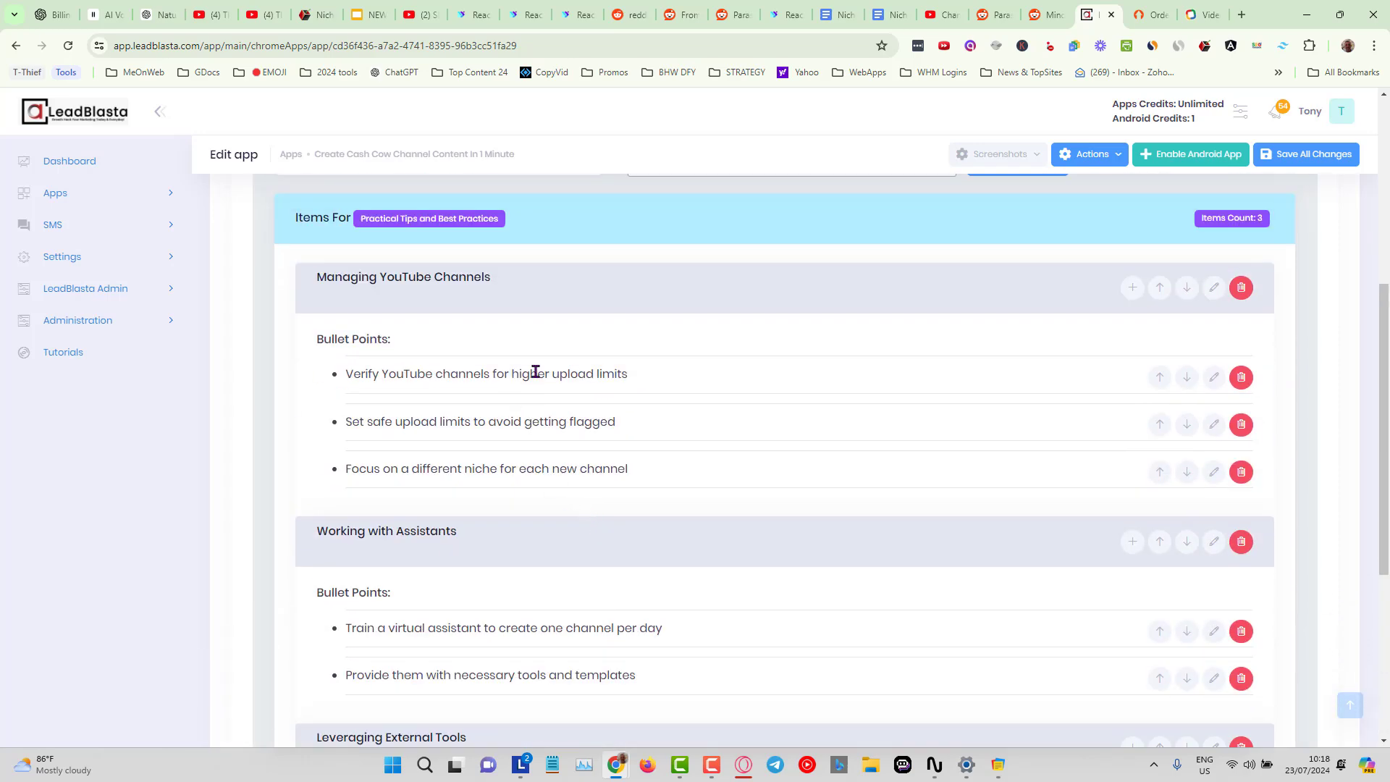
Expand and review the Advanced Features and Integrations and Setting Up and Using the Software categories.
{"action": "left_click", "coordinate": [511, 319]}
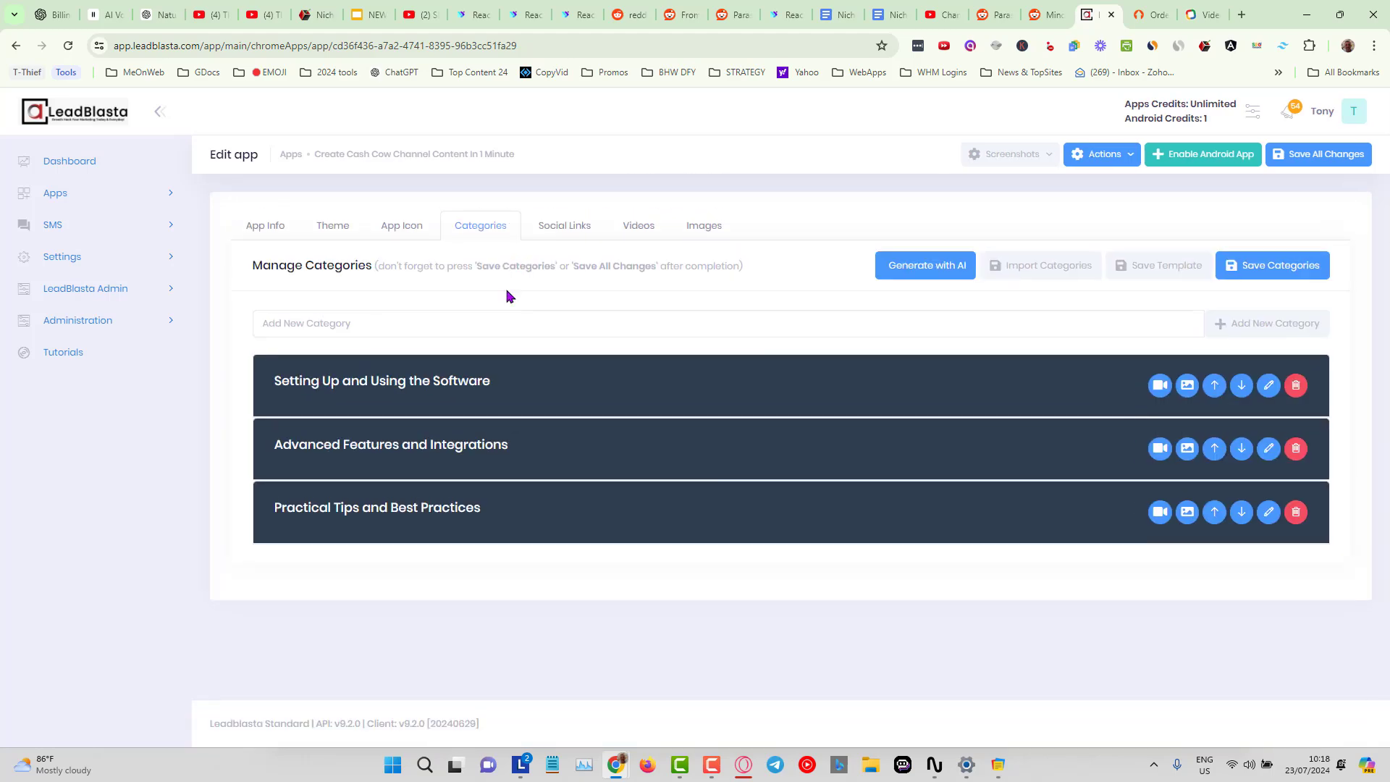
{"action": "left_click", "coordinate": [539, 458]}
{"action": "scroll", "coordinate": [832, 518], "scroll_direction": "down", "scroll_amount": 4}
{"action": "scroll", "coordinate": [666, 487], "scroll_direction": "down", "scroll_amount": 7}
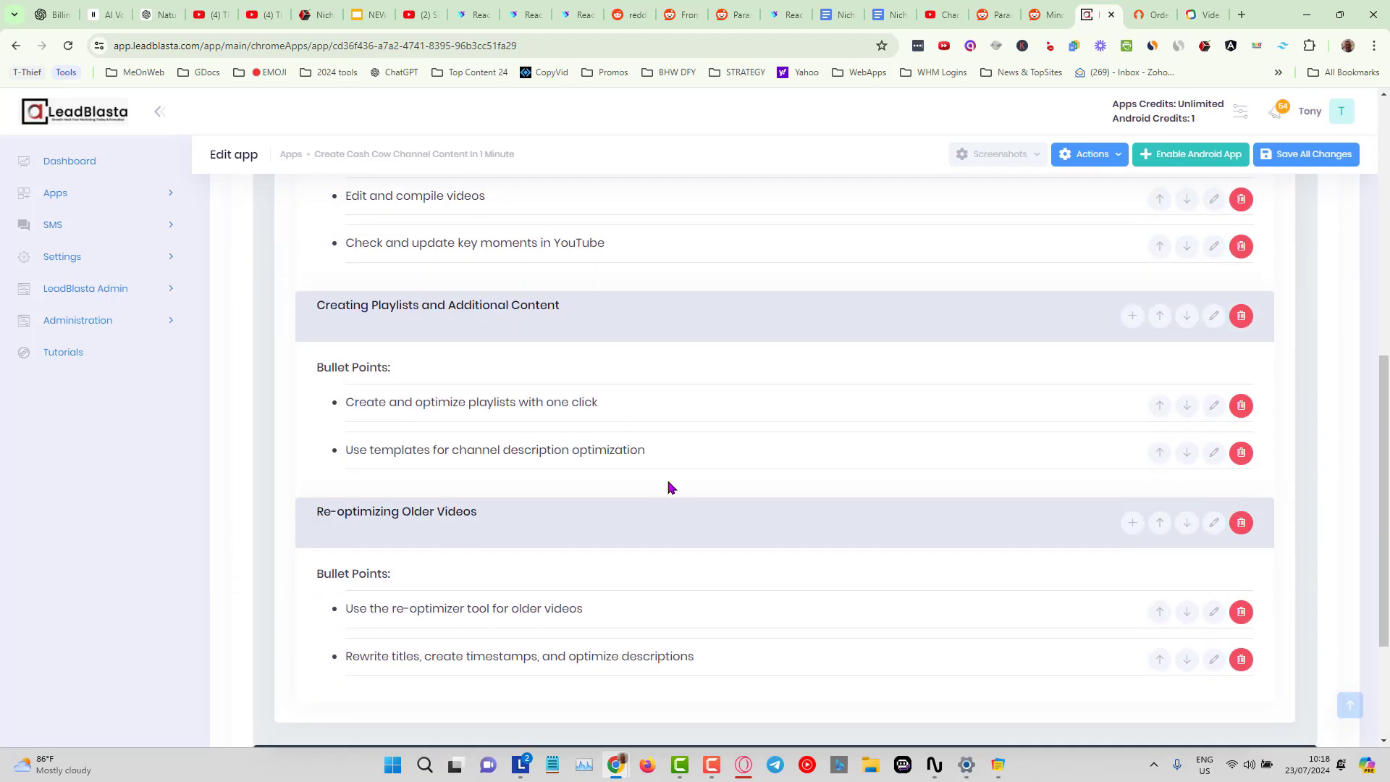
{"action": "scroll", "coordinate": [667, 487], "scroll_direction": "up", "scroll_amount": 10}
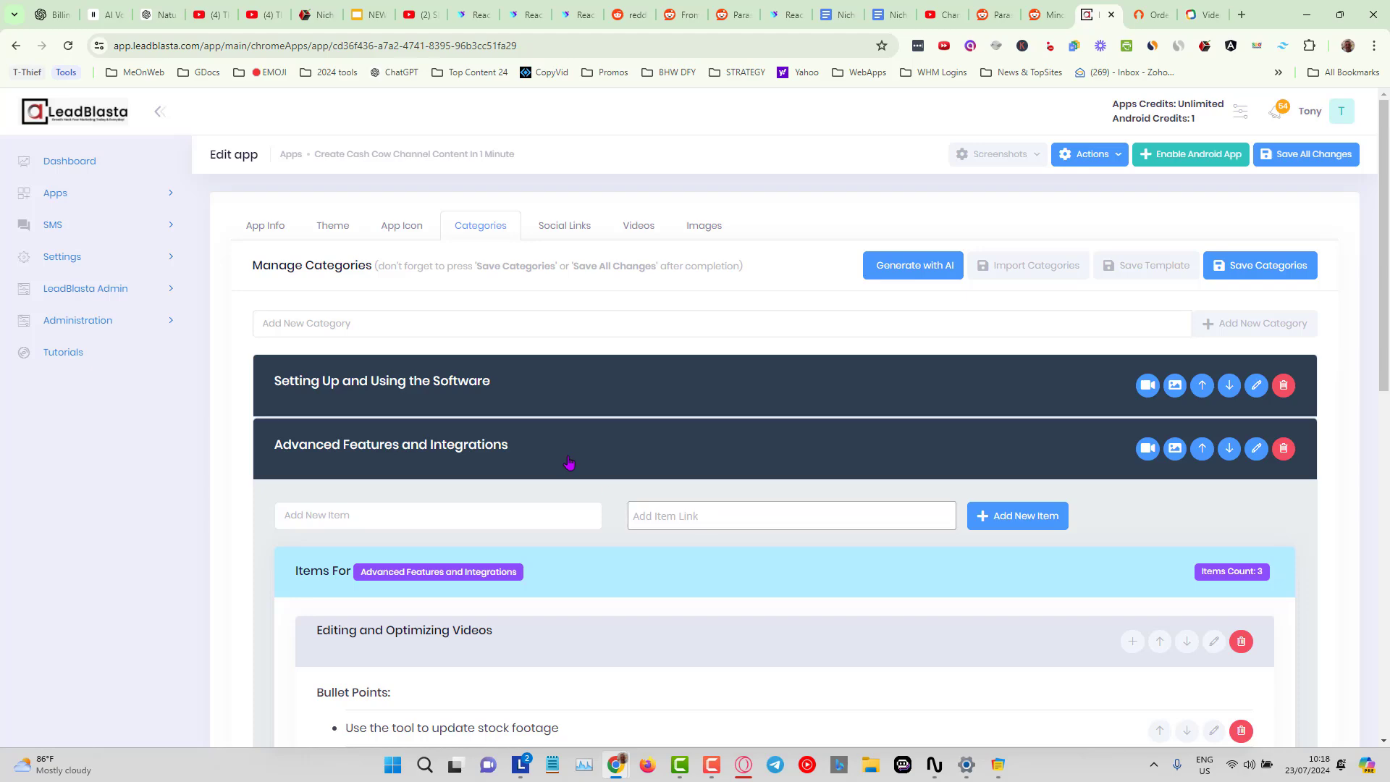
{"action": "left_click", "coordinate": [569, 461]}
{"action": "left_click", "coordinate": [587, 389]}
{"action": "scroll", "coordinate": [773, 555], "scroll_direction": "down", "scroll_amount": 5}
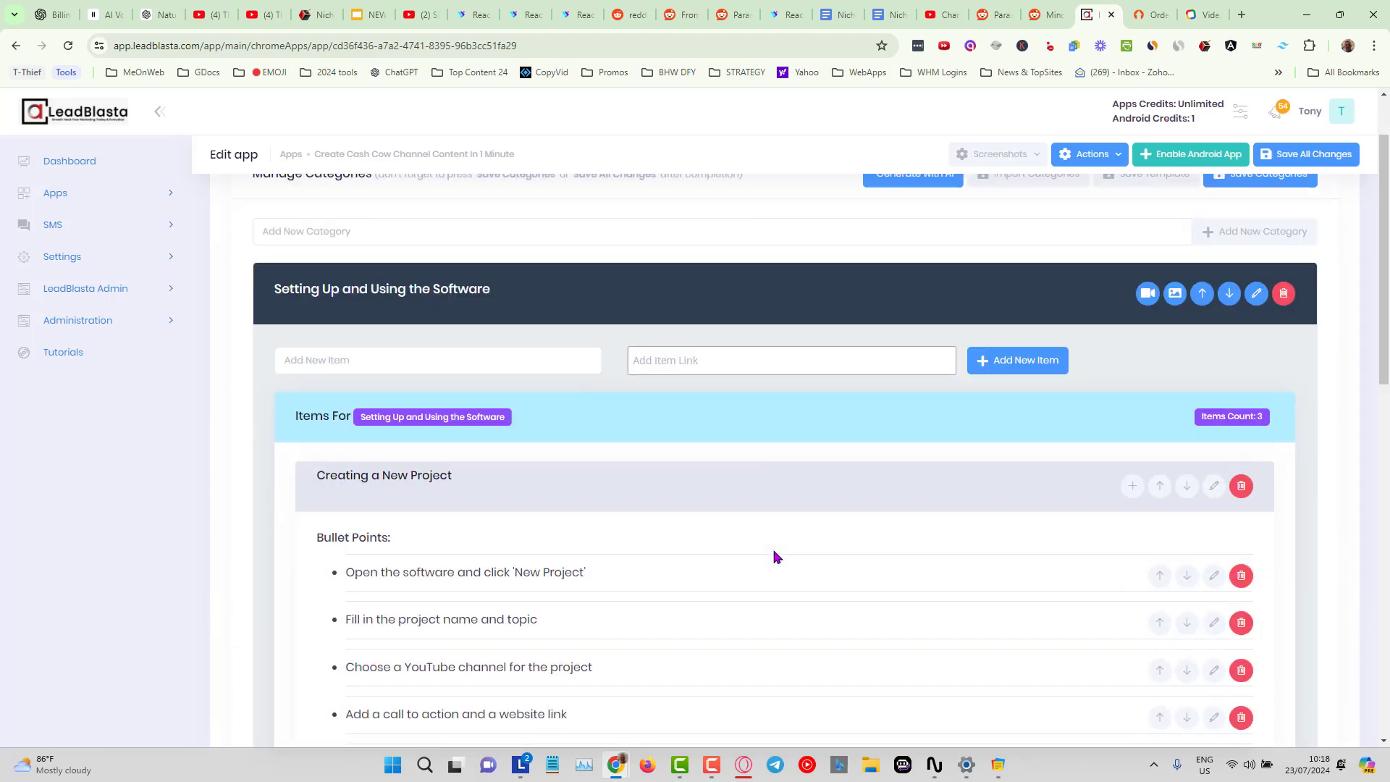
{"action": "scroll", "coordinate": [775, 557], "scroll_direction": "up", "scroll_amount": 5}
{"action": "left_click", "coordinate": [522, 384]}
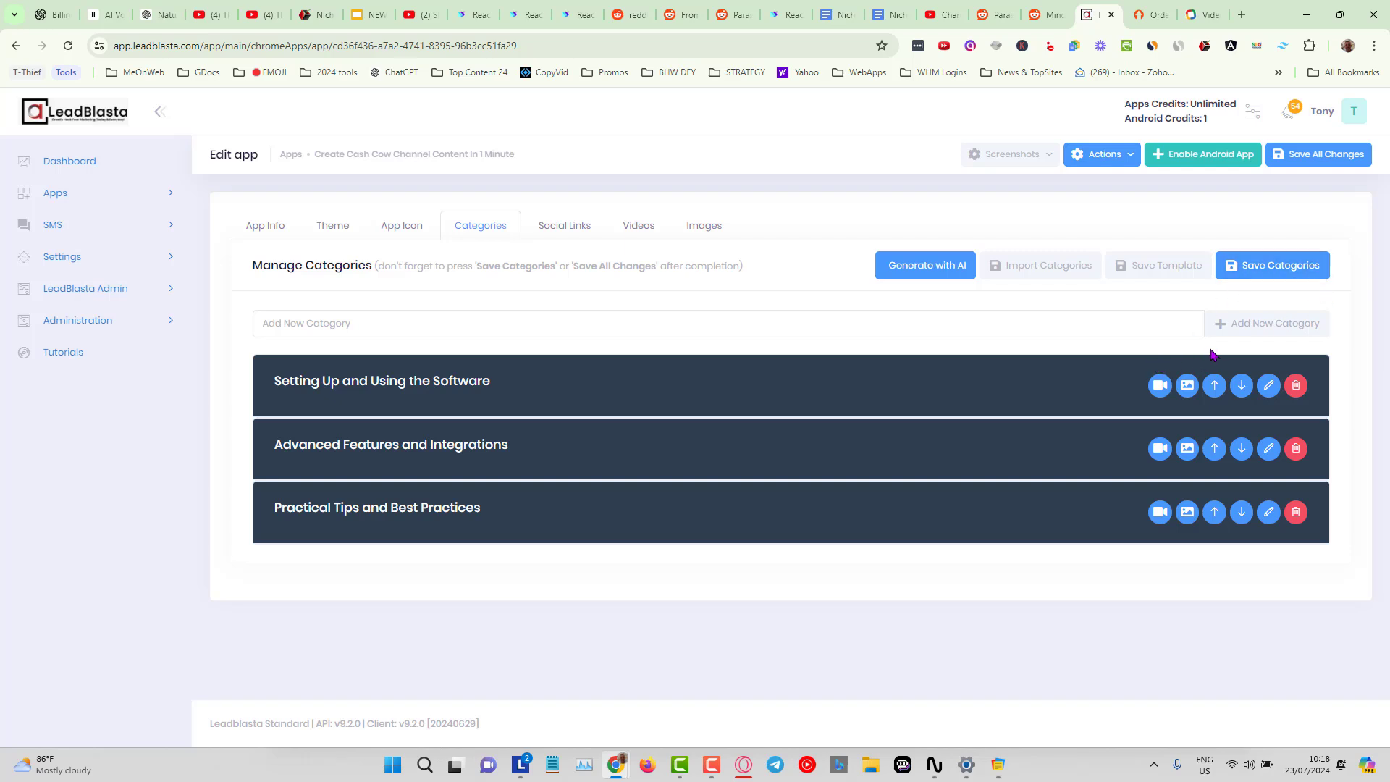
Browse the Social Links, Videos and Images tabs of the app, returning to Categories.
{"action": "left_click", "coordinate": [648, 325]}
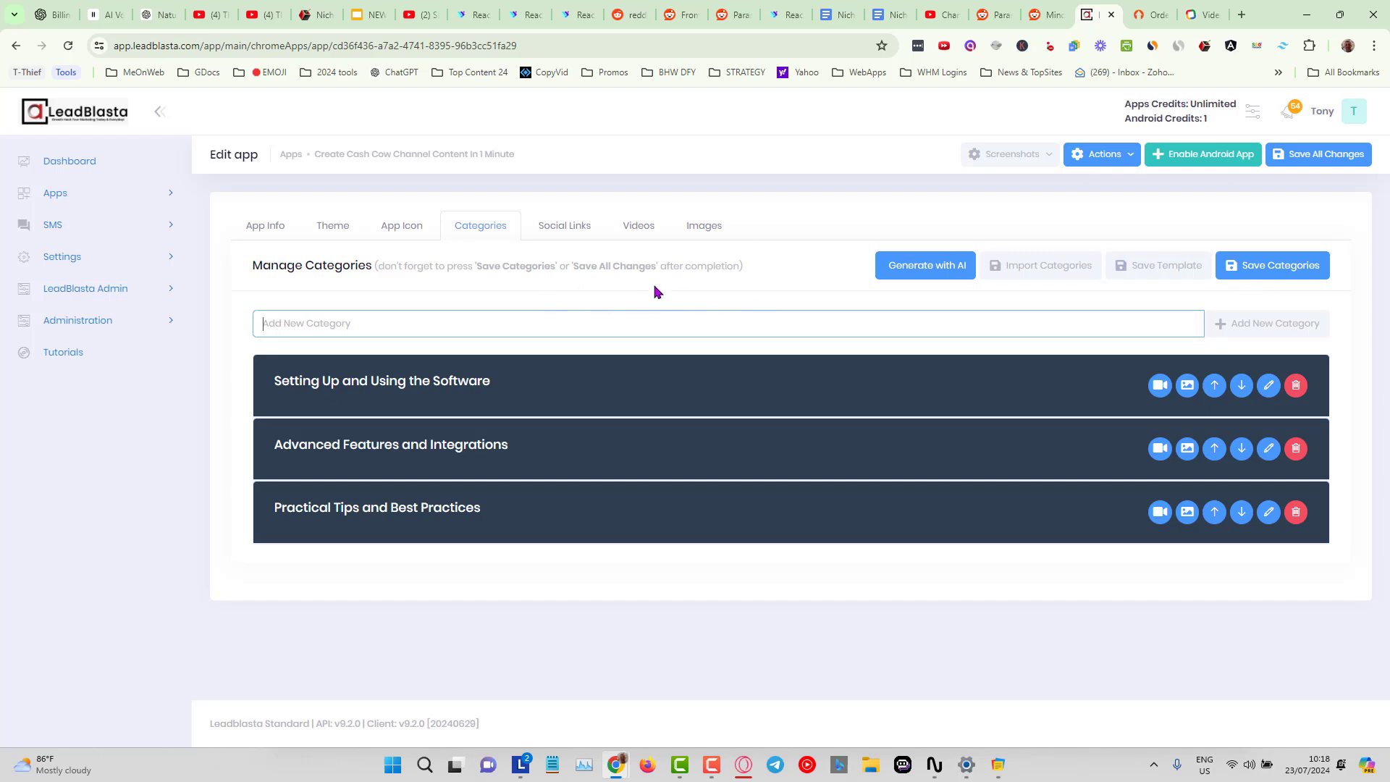
{"action": "left_click", "coordinate": [565, 229]}
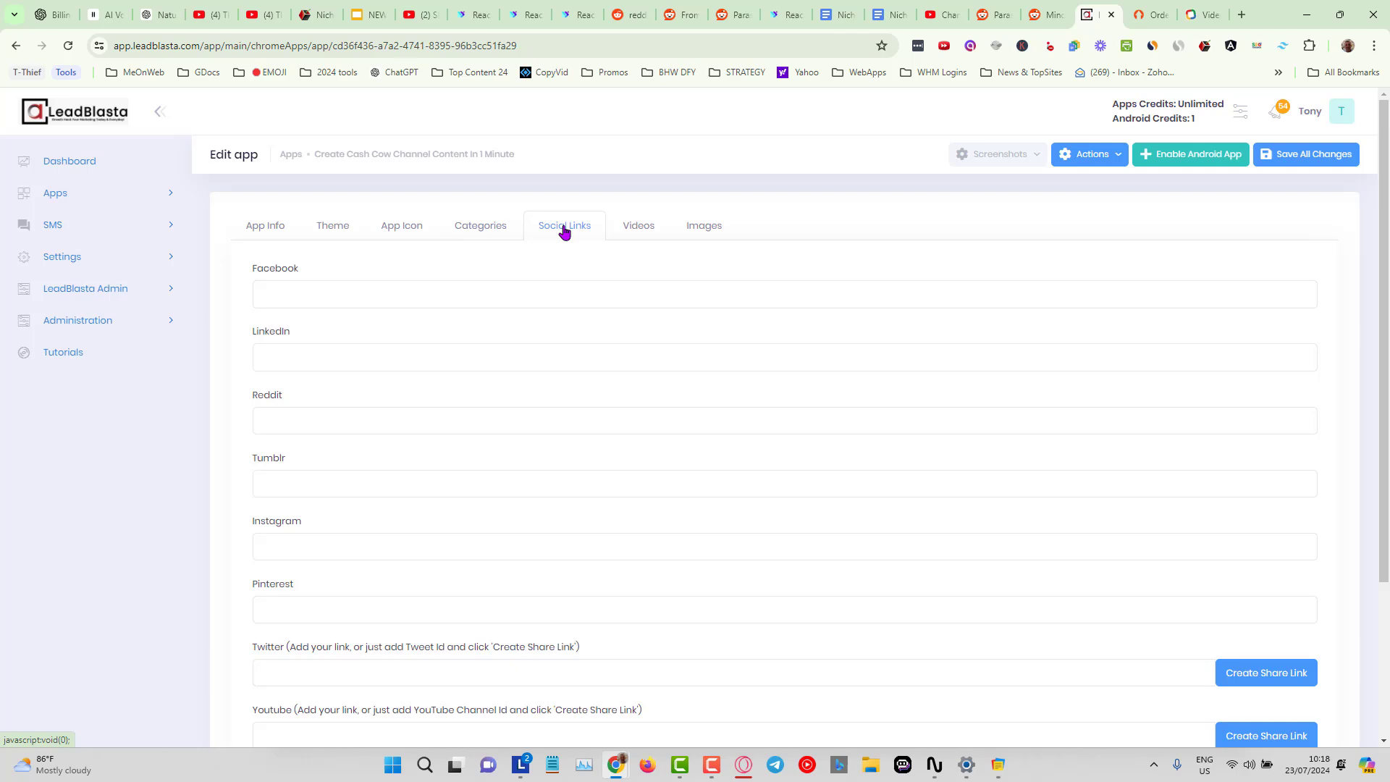
{"action": "left_click", "coordinate": [648, 229]}
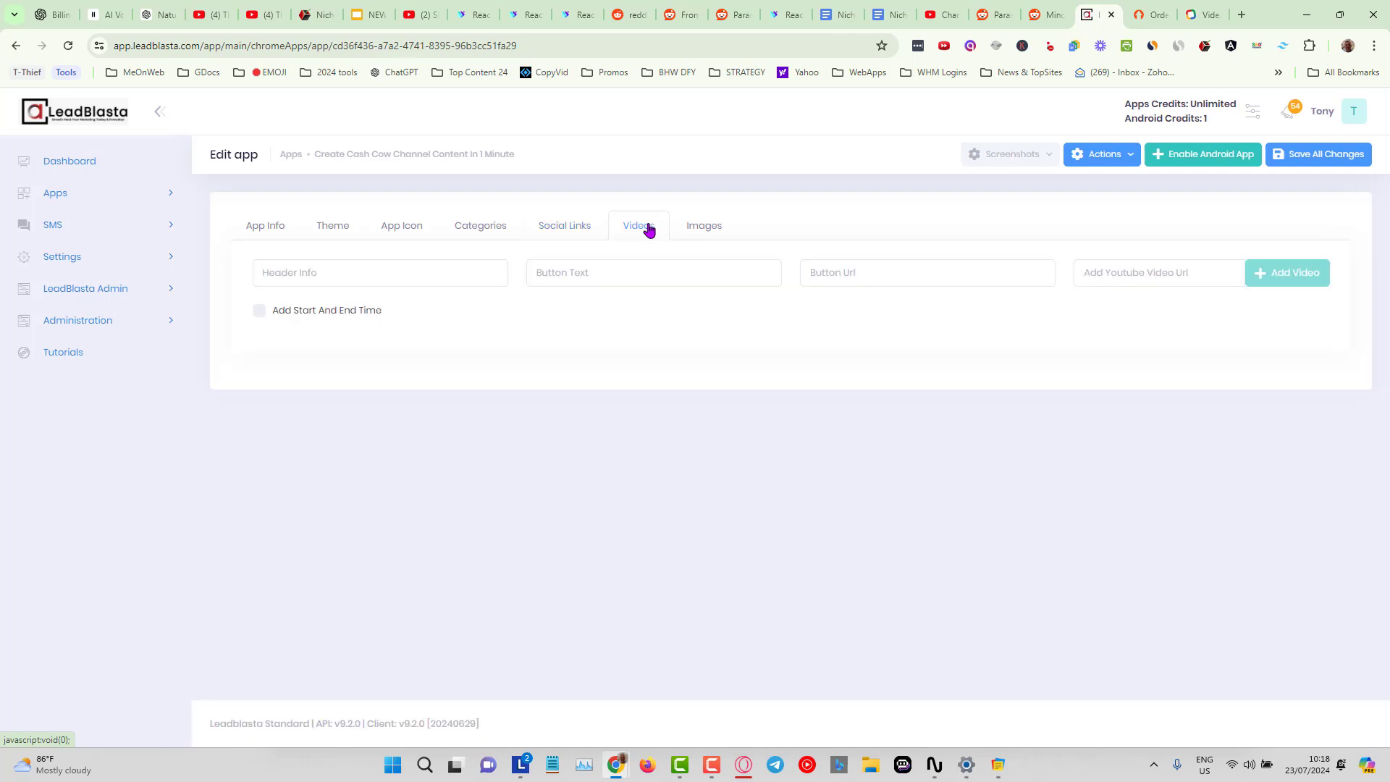
{"action": "left_click", "coordinate": [712, 229]}
{"action": "left_click", "coordinate": [638, 230]}
{"action": "left_click", "coordinate": [707, 233]}
{"action": "left_click", "coordinate": [646, 234]}
{"action": "left_click", "coordinate": [702, 232]}
{"action": "left_click", "coordinate": [636, 232]}
{"action": "left_click", "coordinate": [465, 239]}
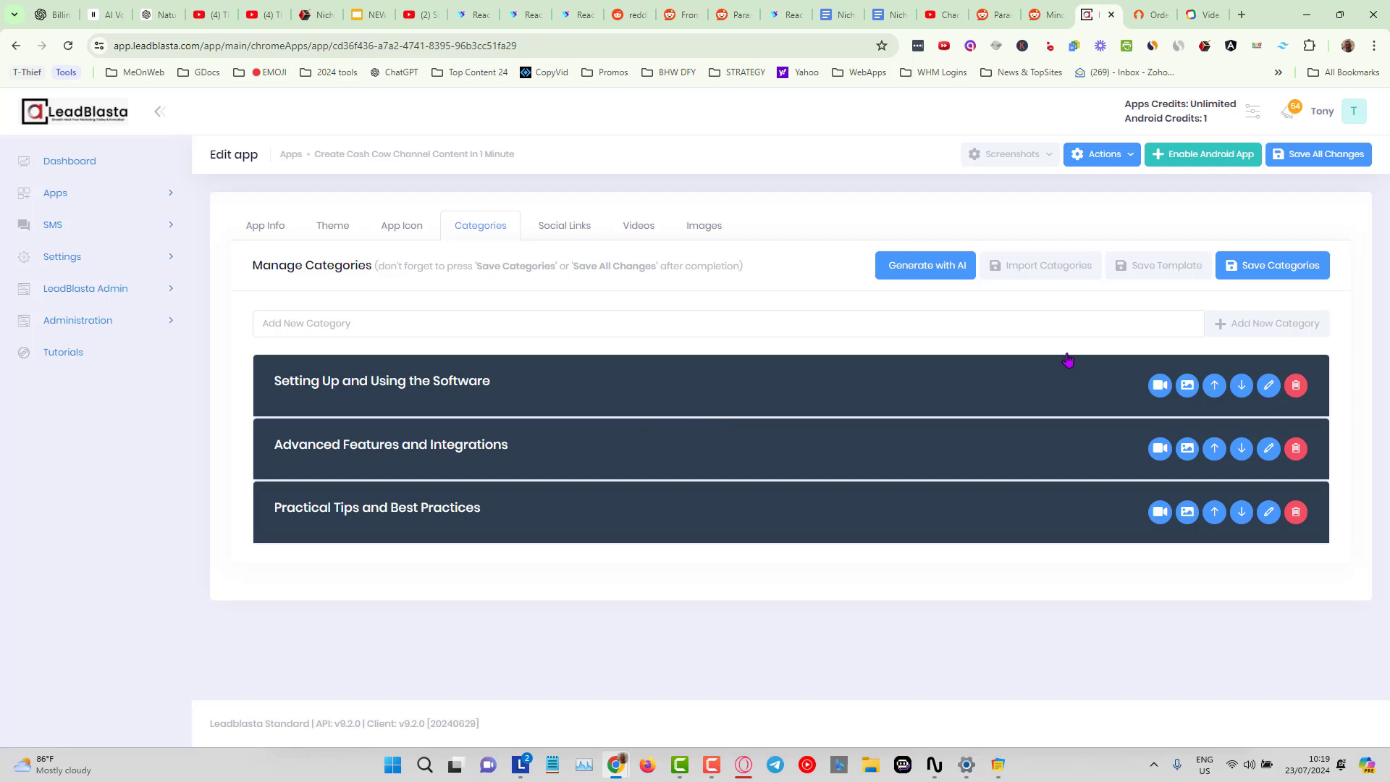
Open the app's ad manager and review the Create Banner settings and preview.
{"action": "left_click", "coordinate": [1128, 158]}
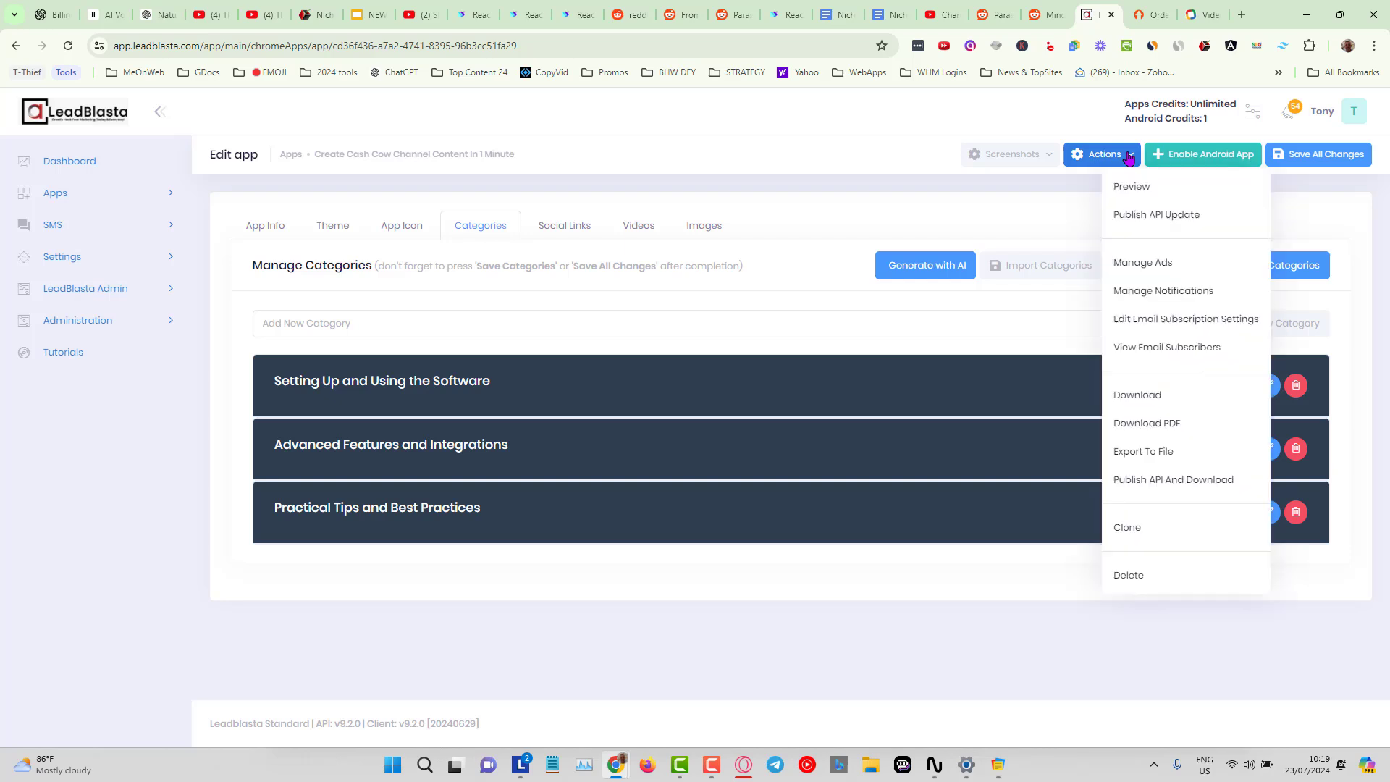
{"action": "left_click", "coordinate": [1143, 263]}
{"action": "left_click", "coordinate": [360, 233]}
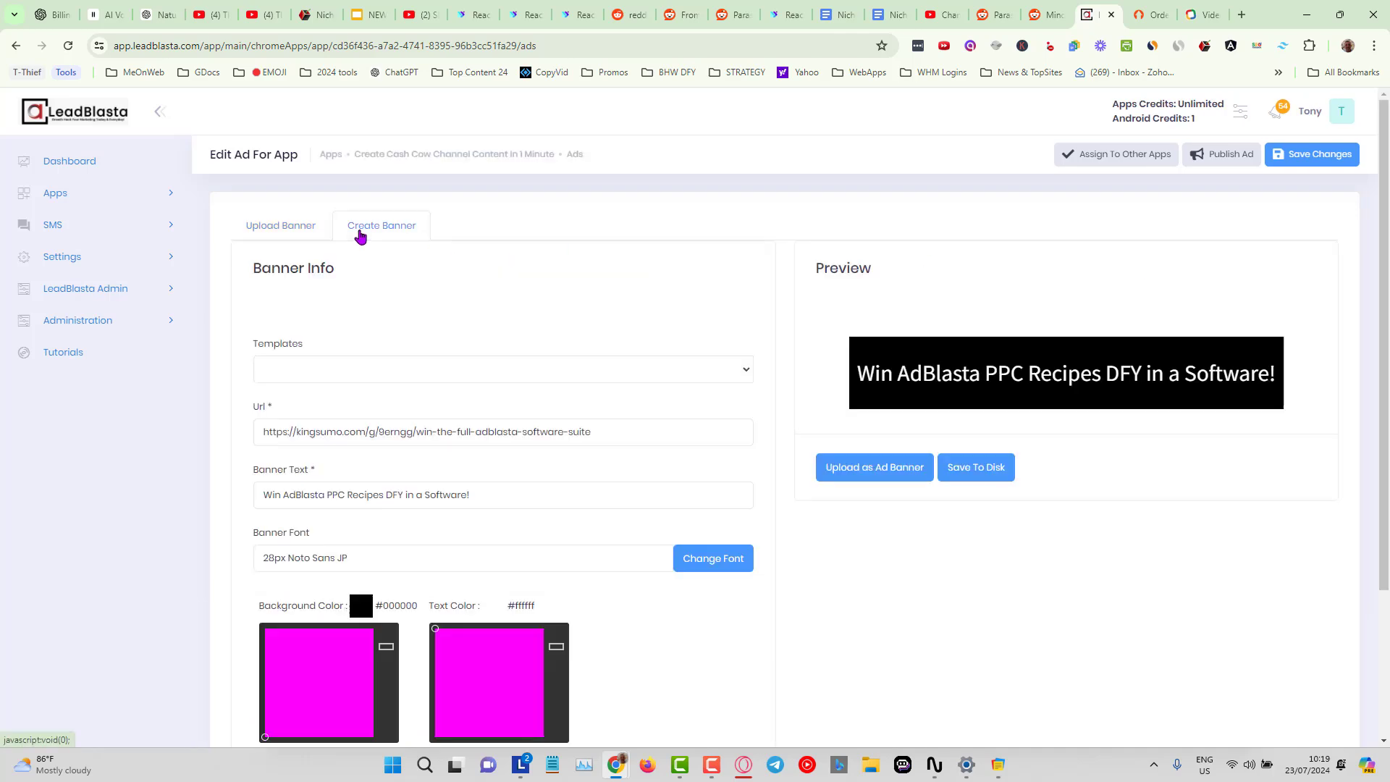
{"action": "scroll", "coordinate": [662, 432], "scroll_direction": "down", "scroll_amount": 1}
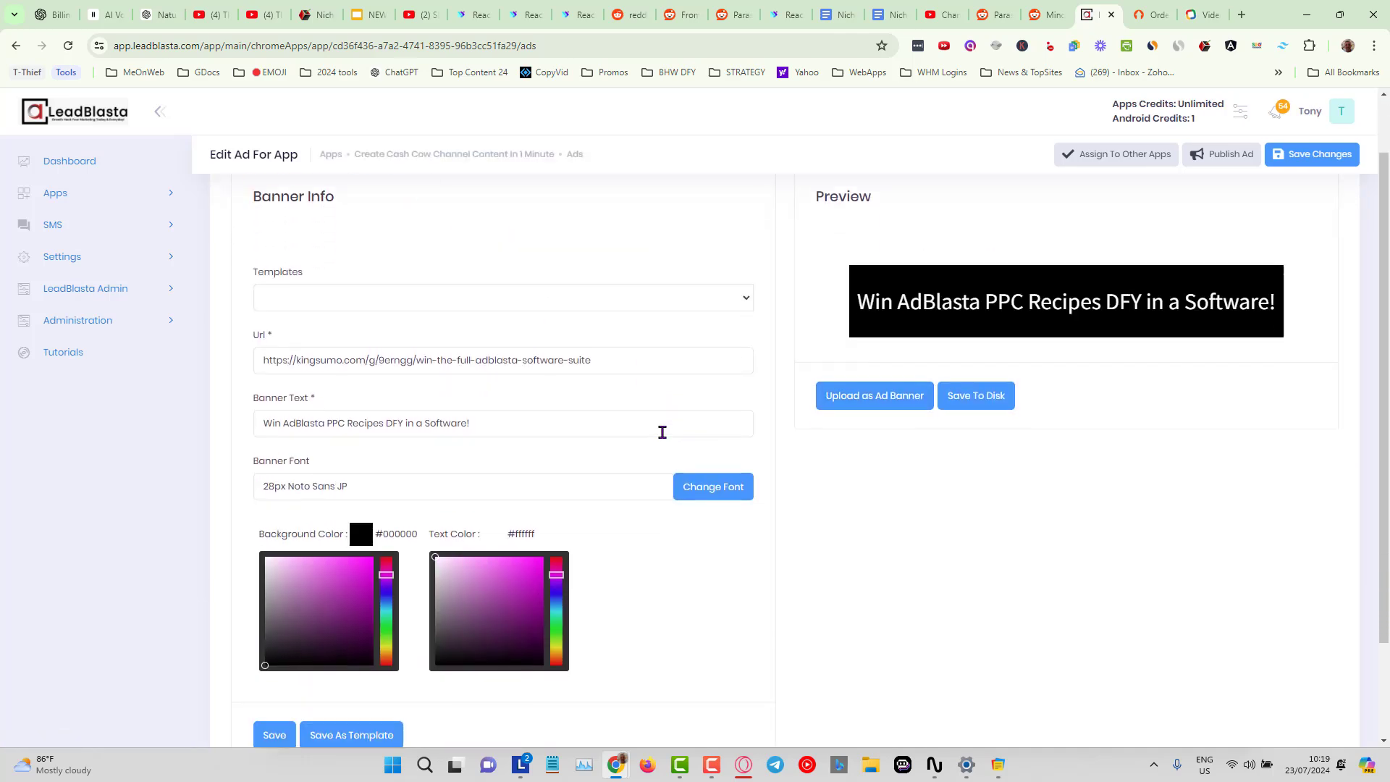
{"action": "scroll", "coordinate": [662, 432], "scroll_direction": "up", "scroll_amount": 1}
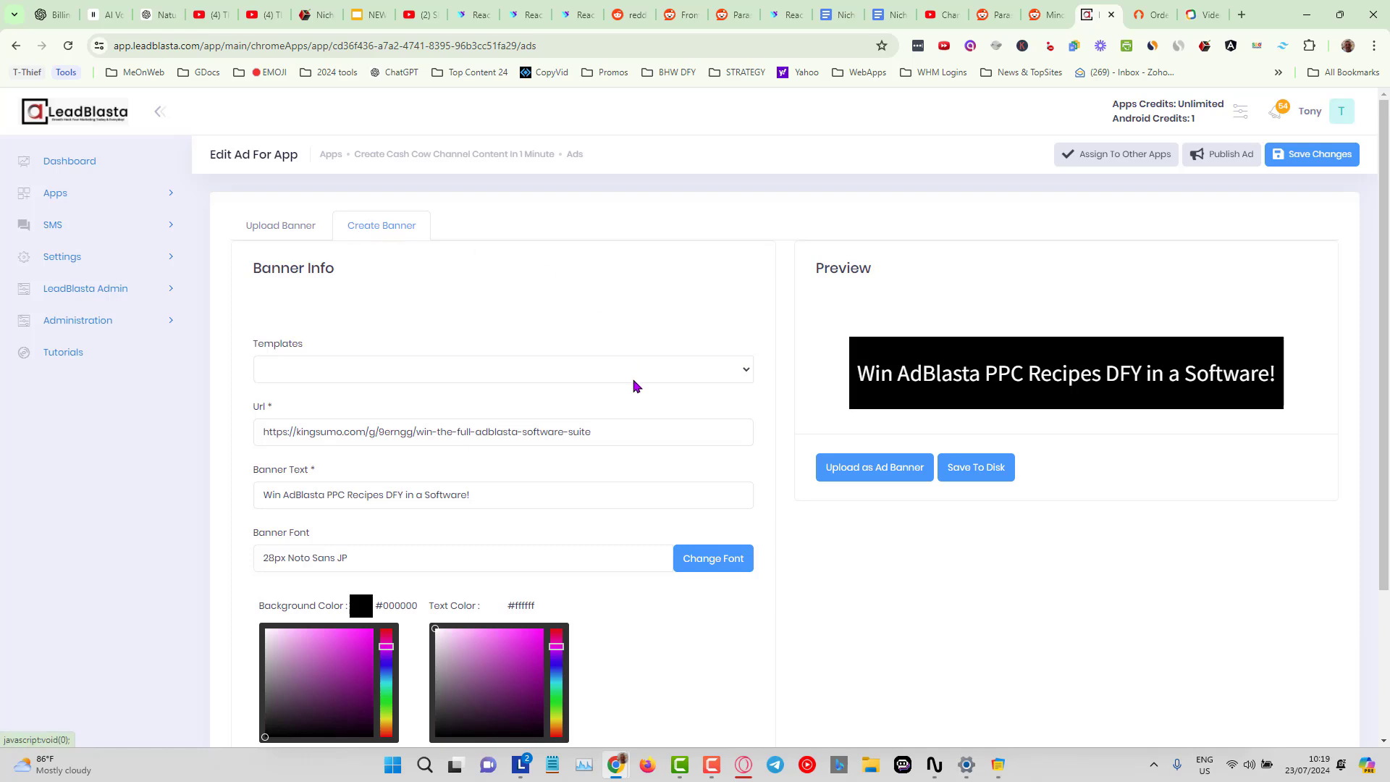
{"action": "scroll", "coordinate": [632, 387], "scroll_direction": "down", "scroll_amount": 1}
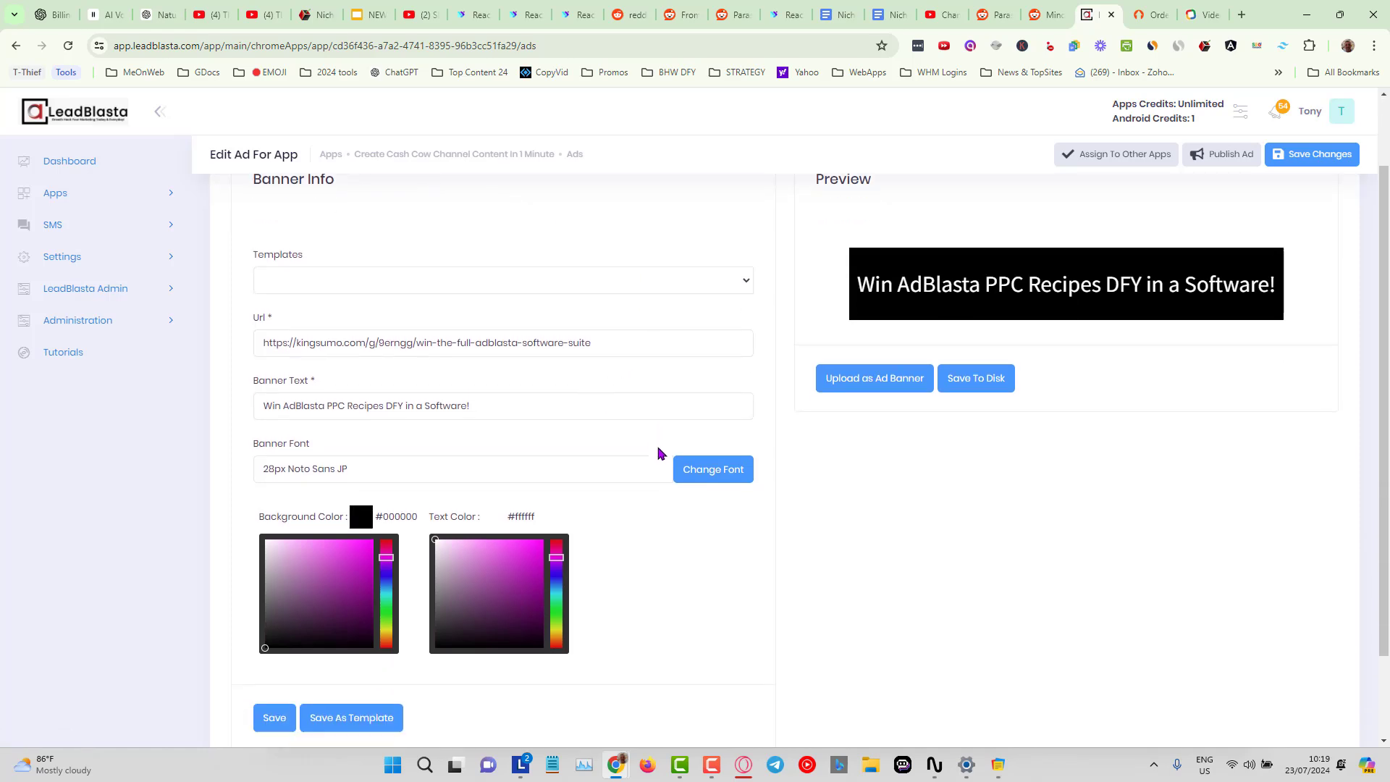
{"action": "scroll", "coordinate": [659, 452], "scroll_direction": "down", "scroll_amount": 1}
{"action": "scroll", "coordinate": [658, 452], "scroll_direction": "up", "scroll_amount": 2}
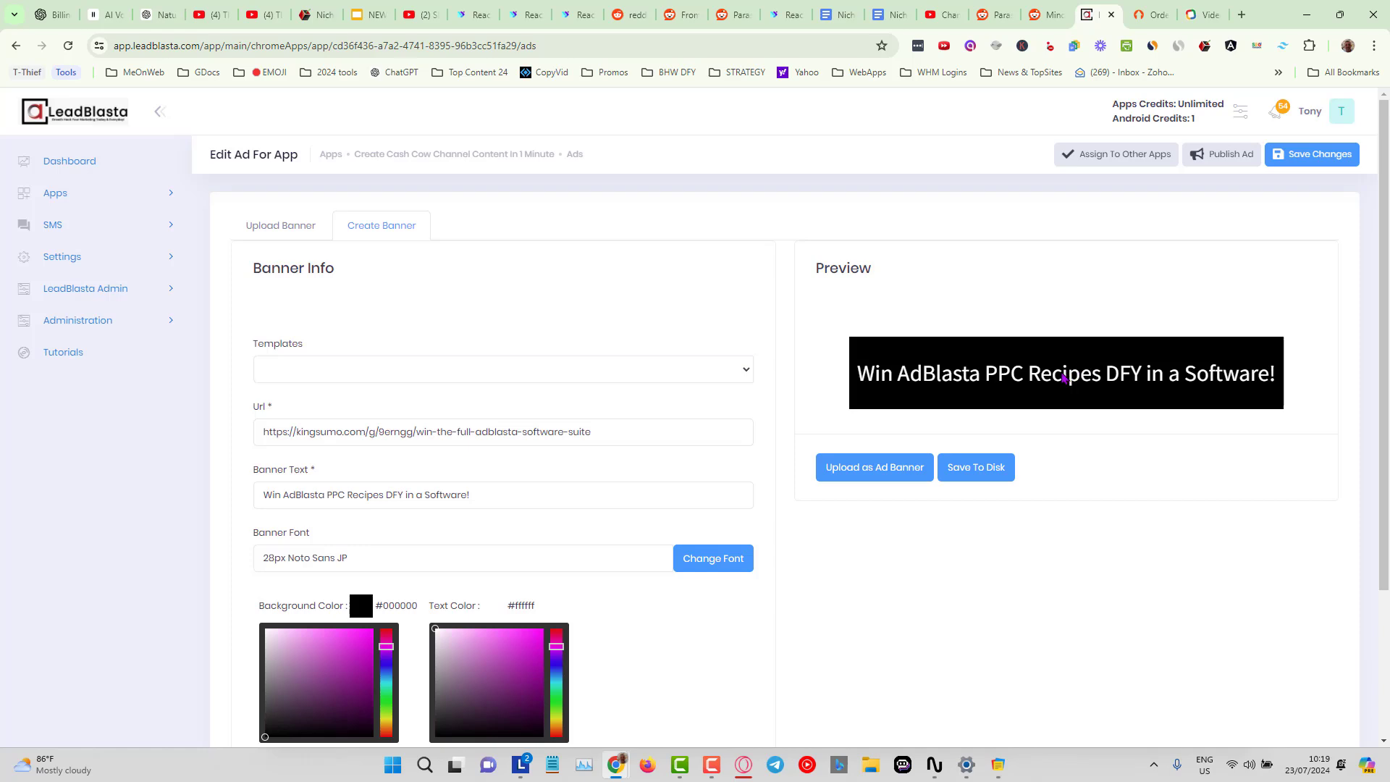
Try several banner templates, ending with the Giveaway Competition template.
{"action": "left_click", "coordinate": [529, 374]}
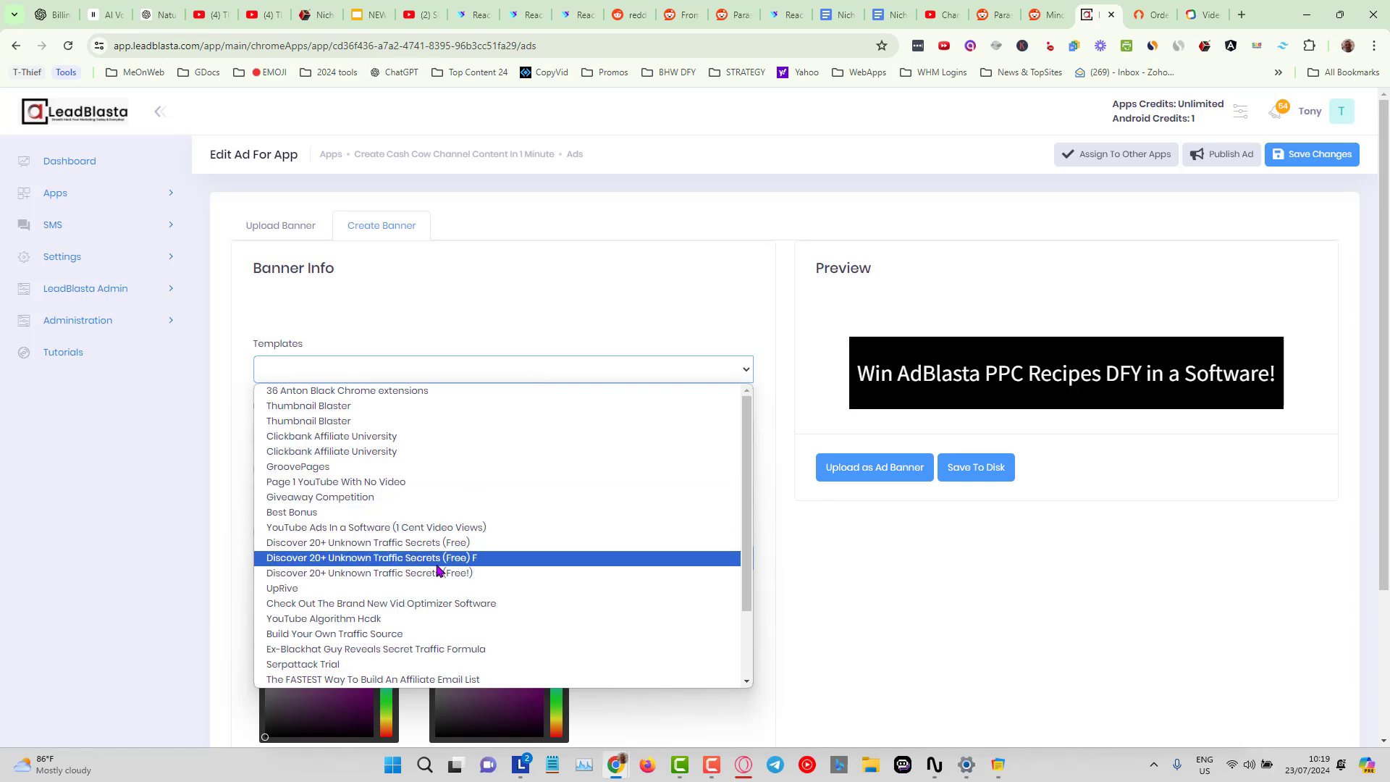
{"action": "left_click", "coordinate": [420, 512]}
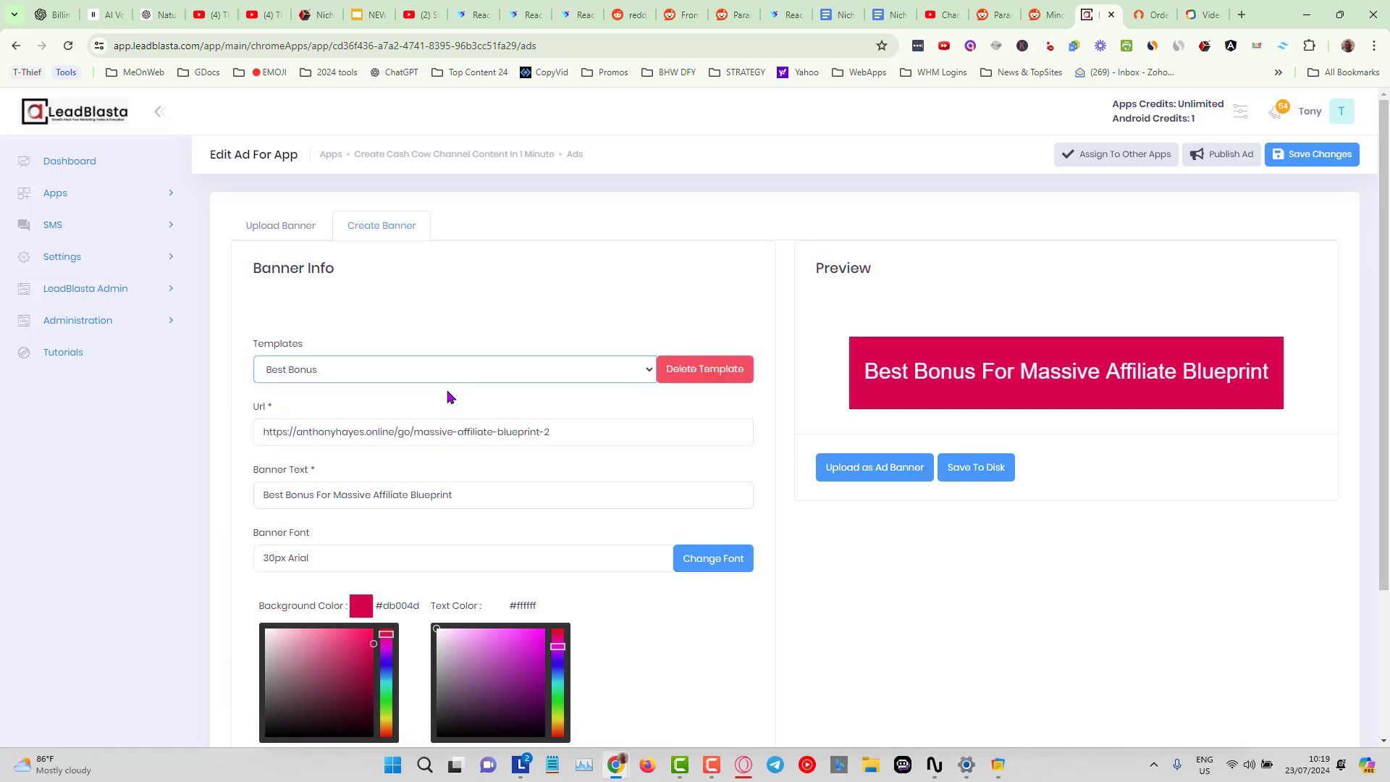
{"action": "left_click", "coordinate": [476, 376]}
{"action": "left_click", "coordinate": [394, 531]}
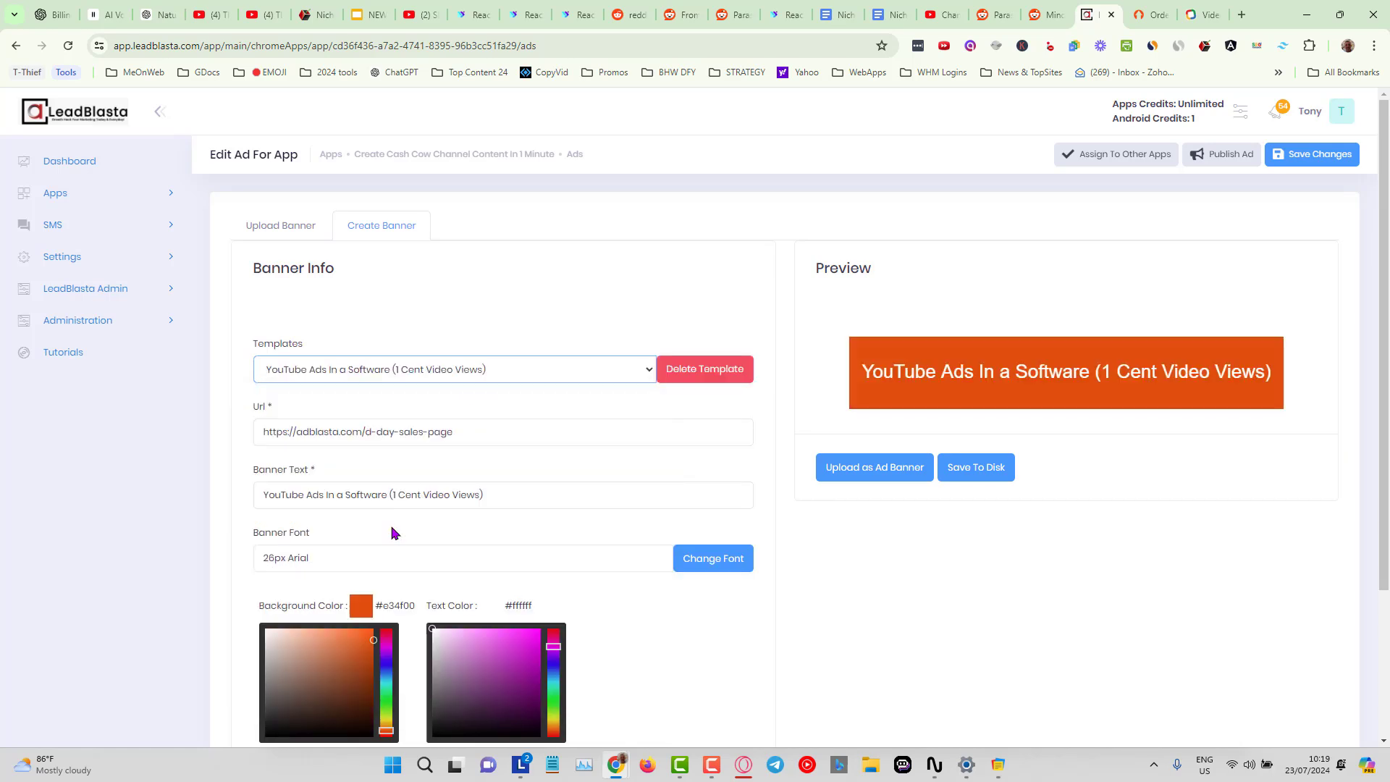
{"action": "left_click", "coordinate": [492, 380]}
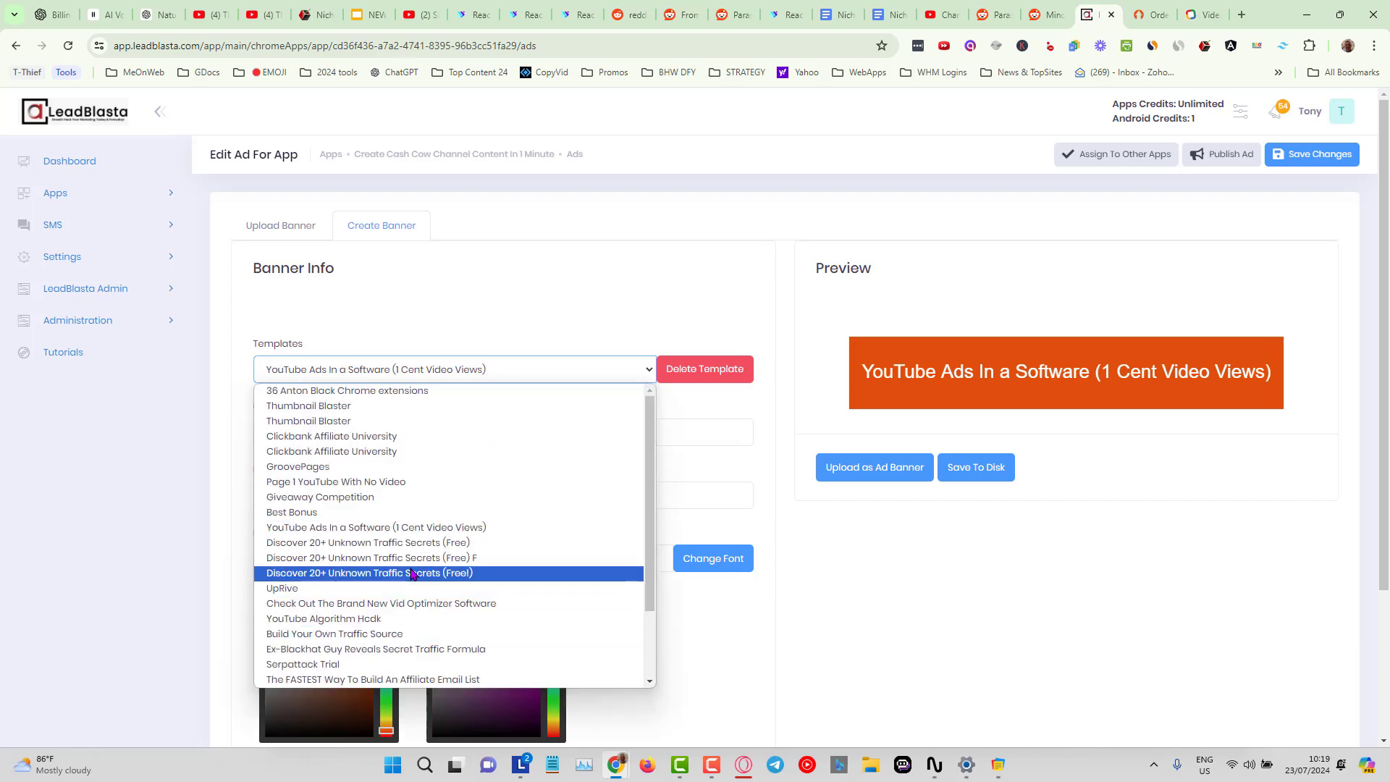
{"action": "left_click", "coordinate": [412, 573]}
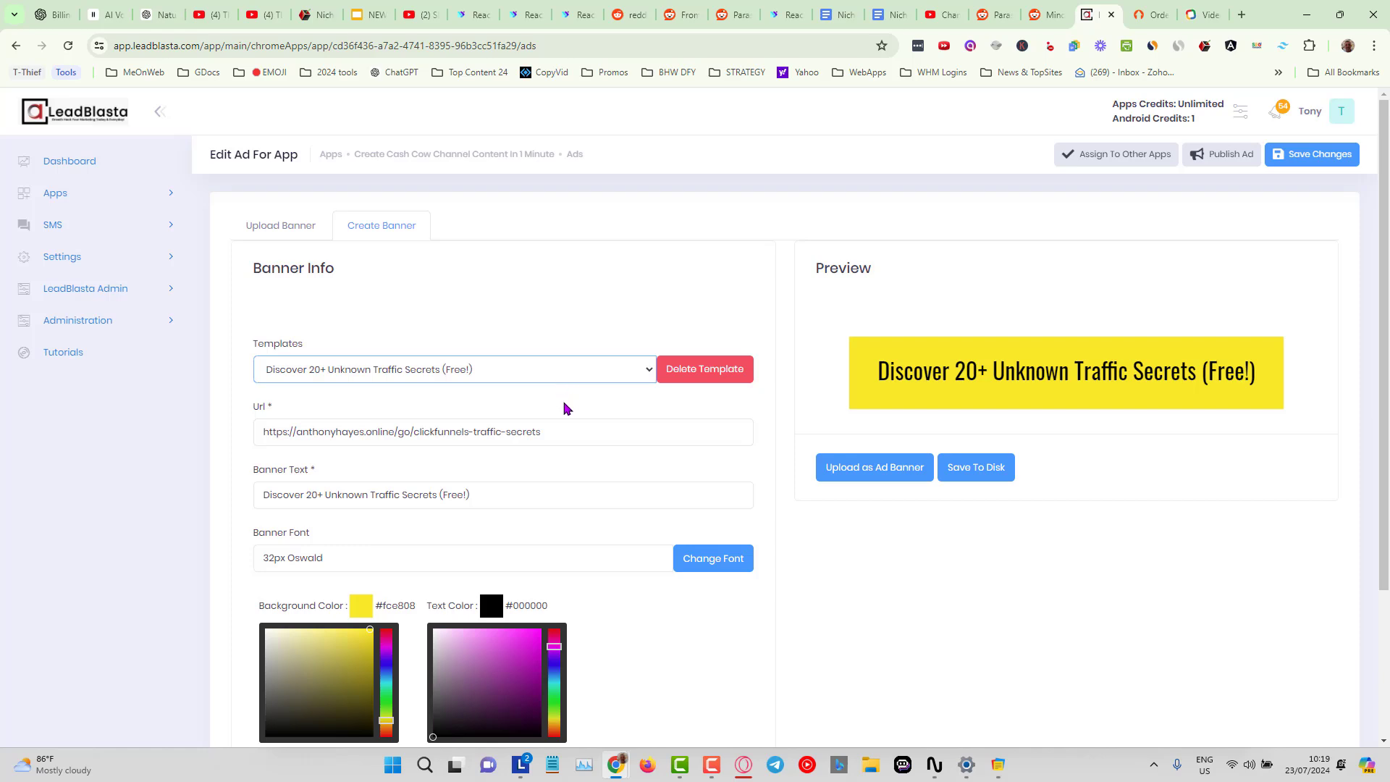
{"action": "left_click", "coordinate": [558, 372]}
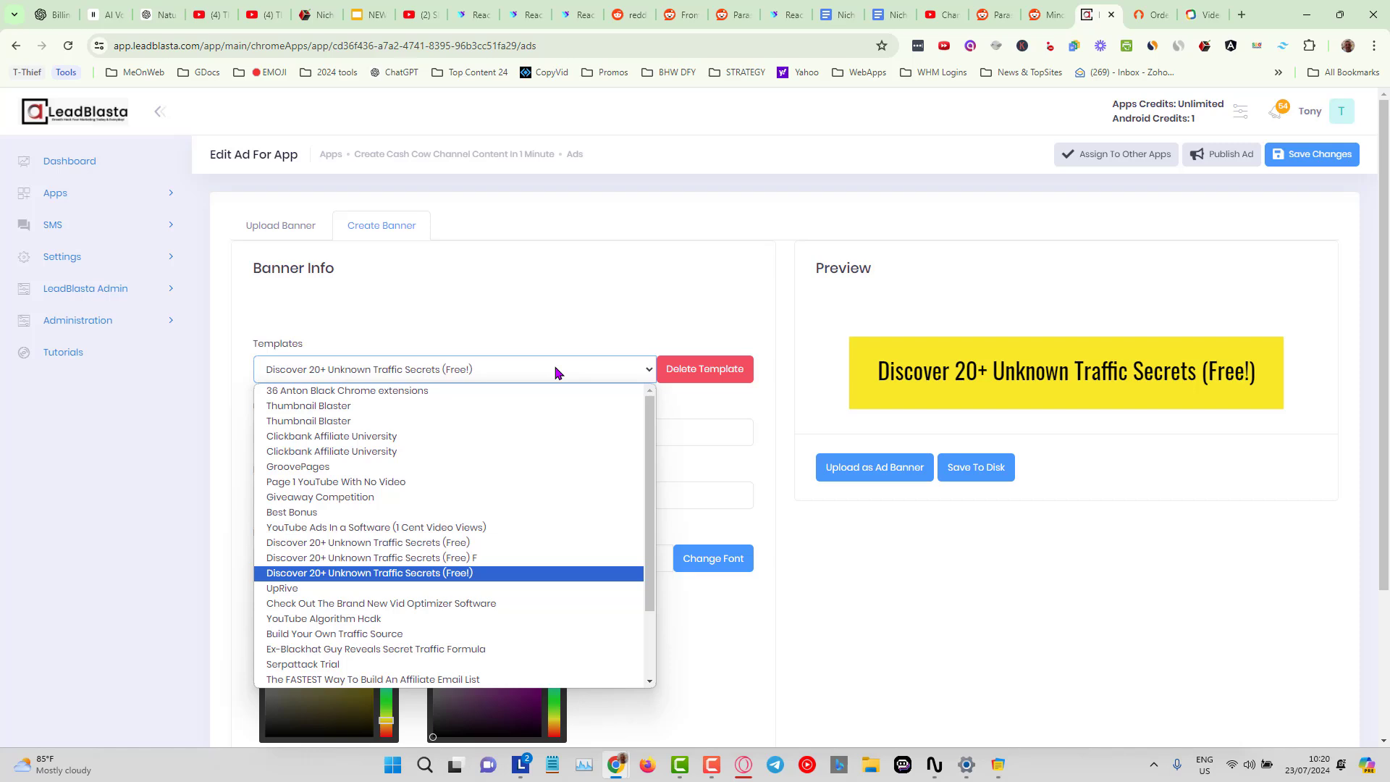
{"action": "left_click", "coordinate": [384, 648]}
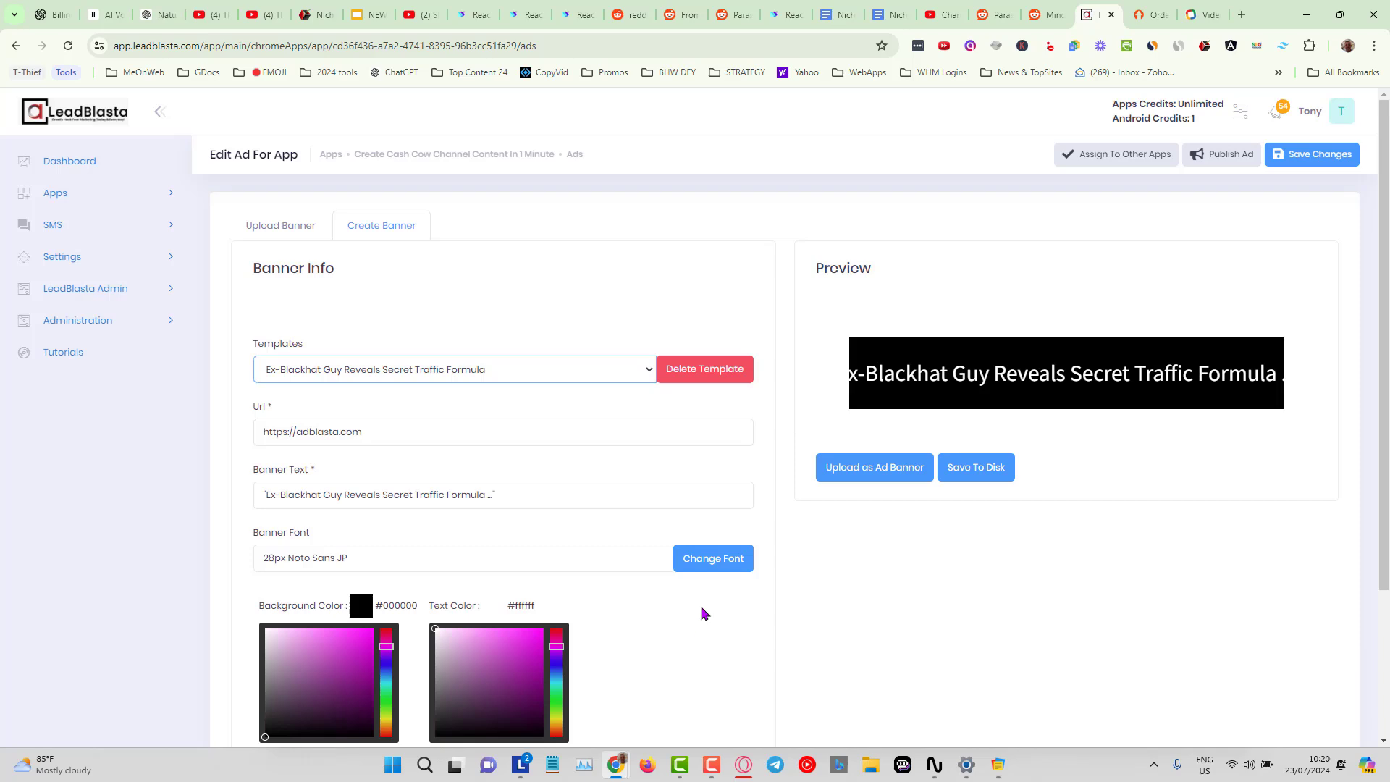
{"action": "left_click", "coordinate": [529, 372]}
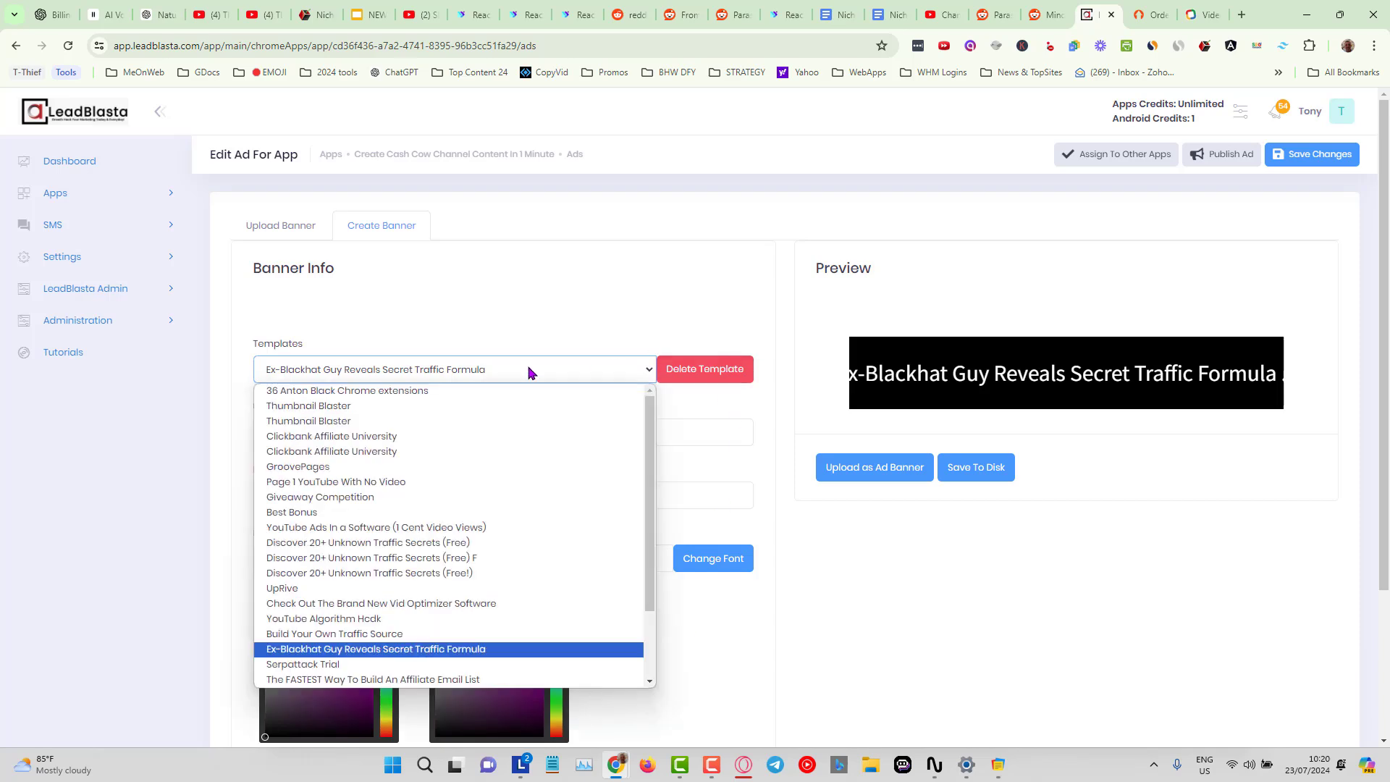
{"action": "left_click", "coordinate": [366, 496]}
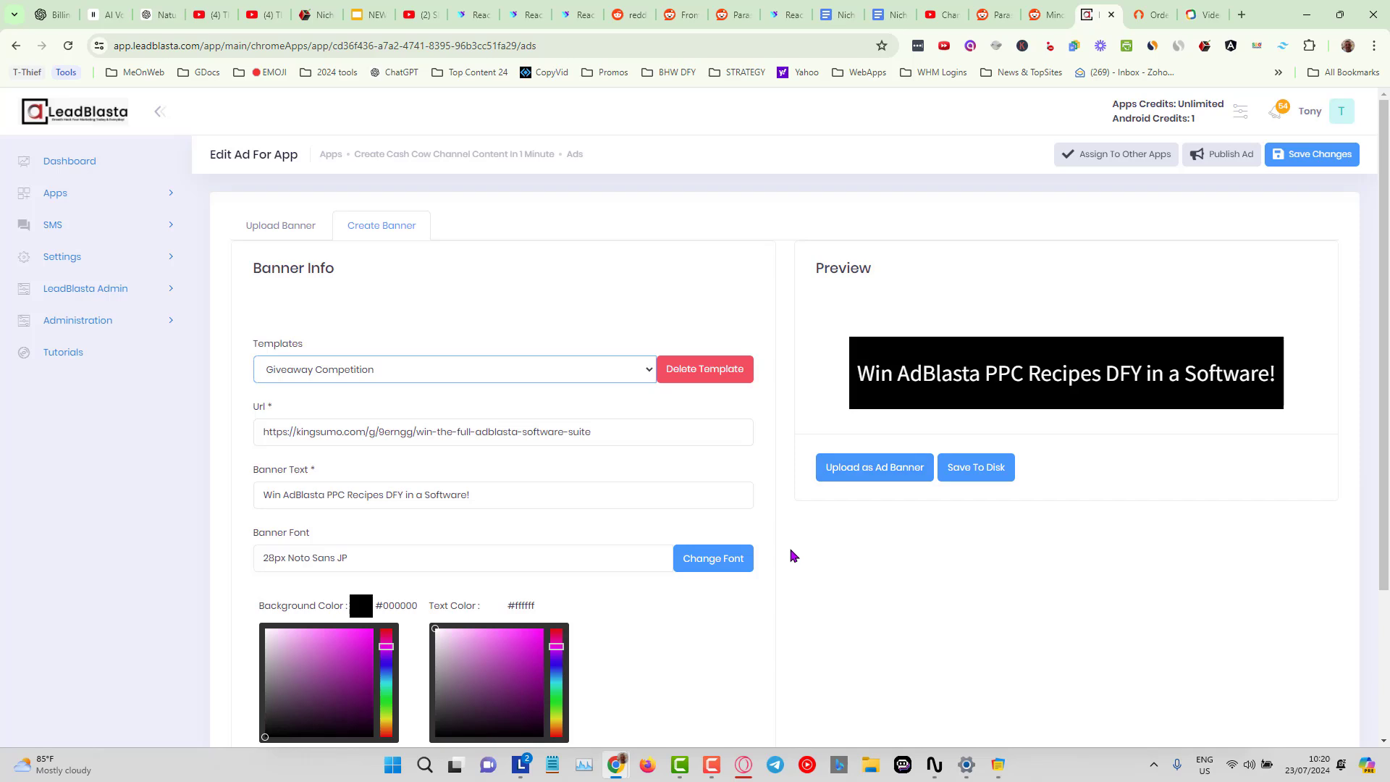
{"action": "scroll", "coordinate": [792, 555], "scroll_direction": "down", "scroll_amount": 2}
{"action": "scroll", "coordinate": [793, 555], "scroll_direction": "up", "scroll_amount": 2}
Open the app's email subscription settings and choose the Kirim account with the Content Only list.
{"action": "left_click", "coordinate": [486, 154]}
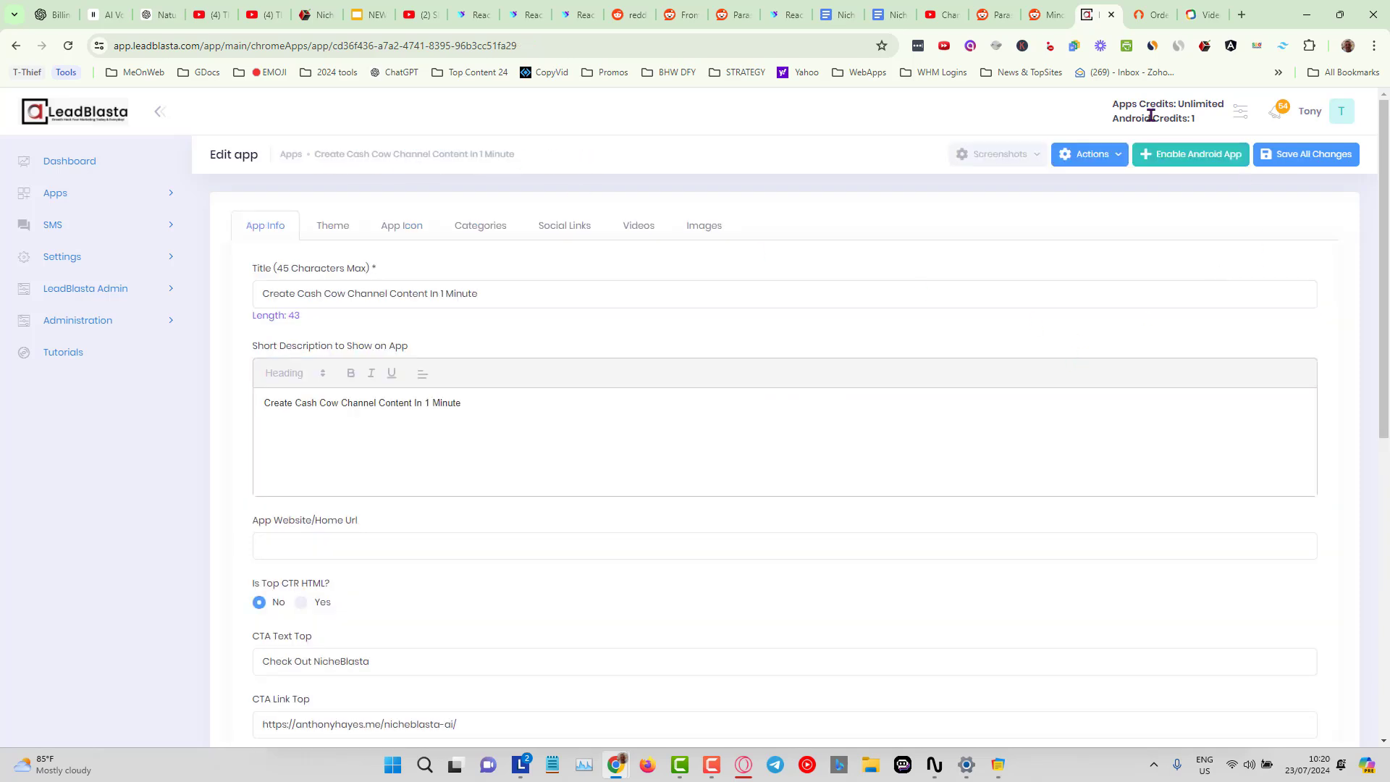
{"action": "left_click", "coordinate": [1119, 157]}
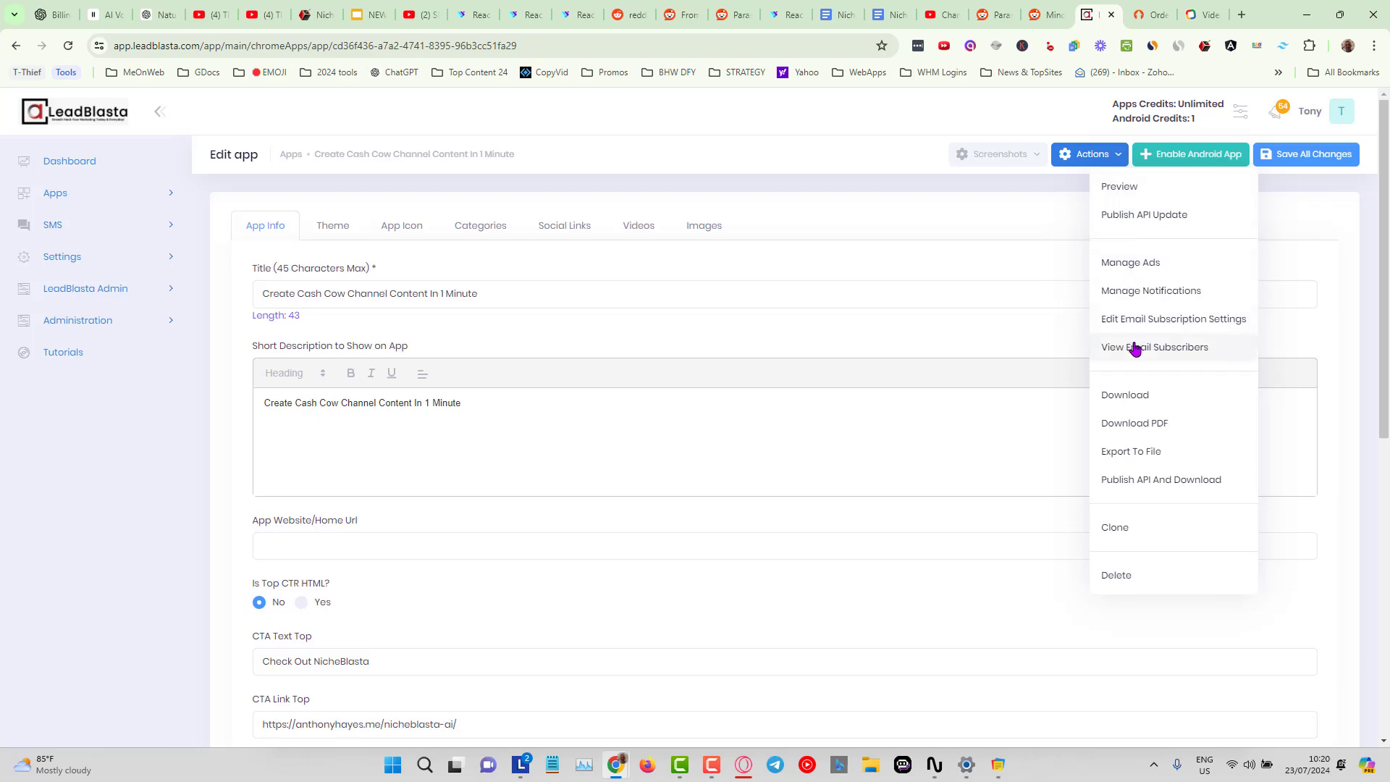
{"action": "left_click", "coordinate": [1174, 325]}
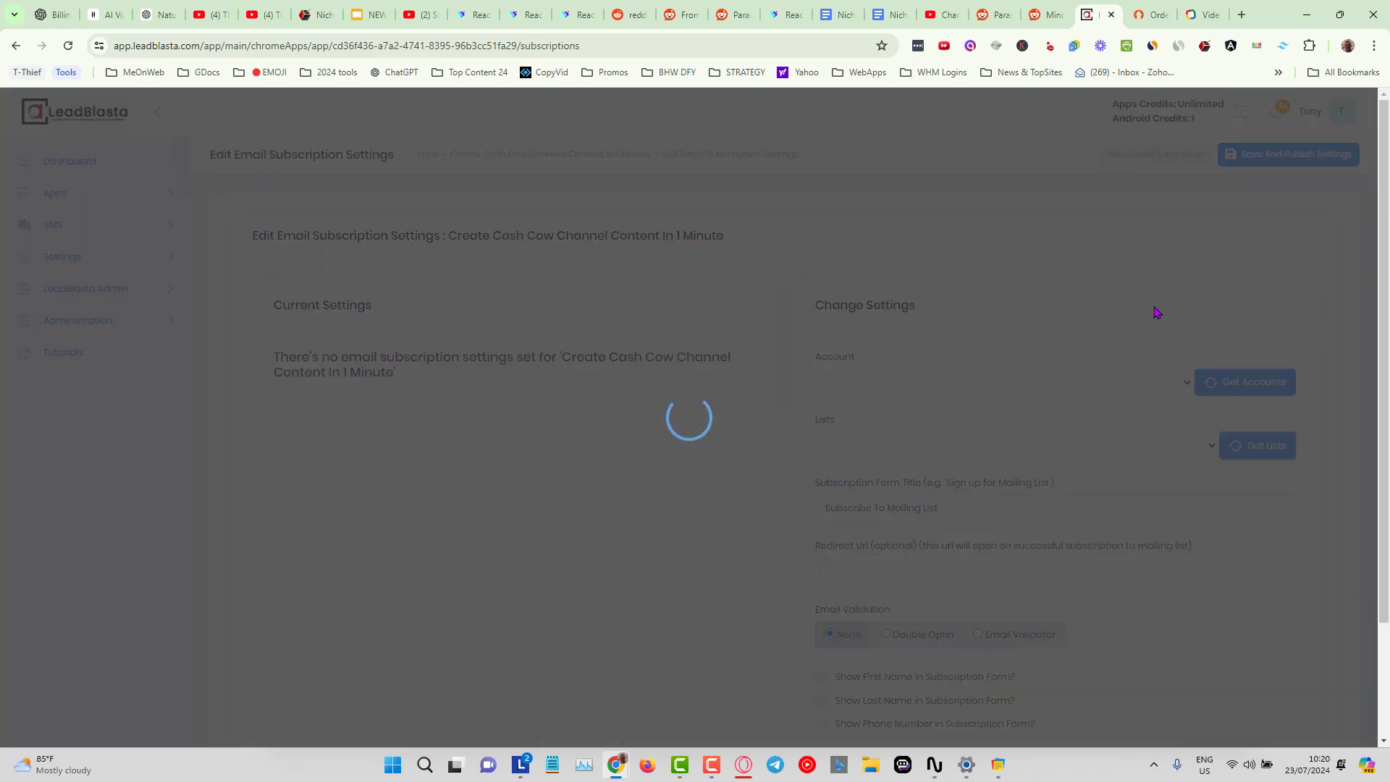
{"action": "scroll", "coordinate": [639, 337], "scroll_direction": "down", "scroll_amount": 3}
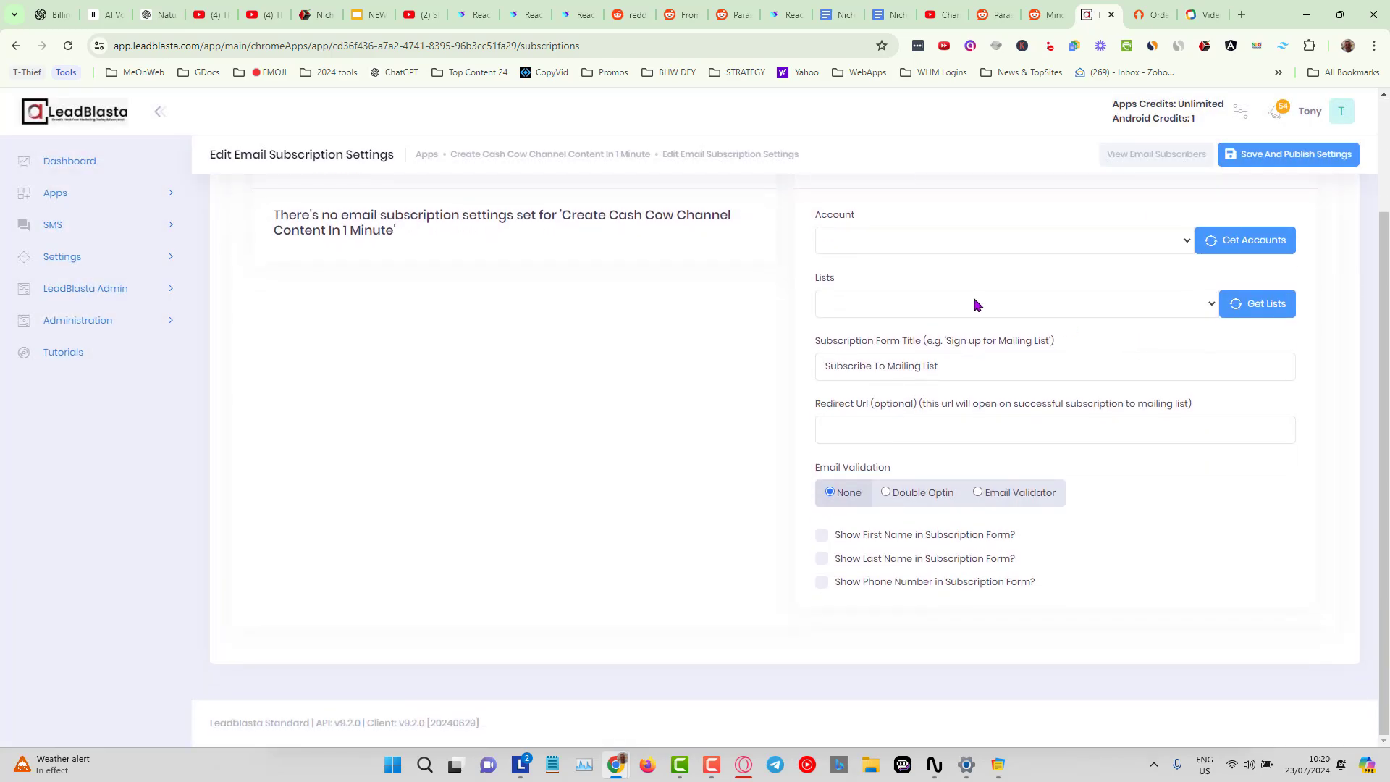
{"action": "scroll", "coordinate": [660, 371], "scroll_direction": "up", "scroll_amount": 2}
{"action": "scroll", "coordinate": [659, 368], "scroll_direction": "down", "scroll_amount": 1}
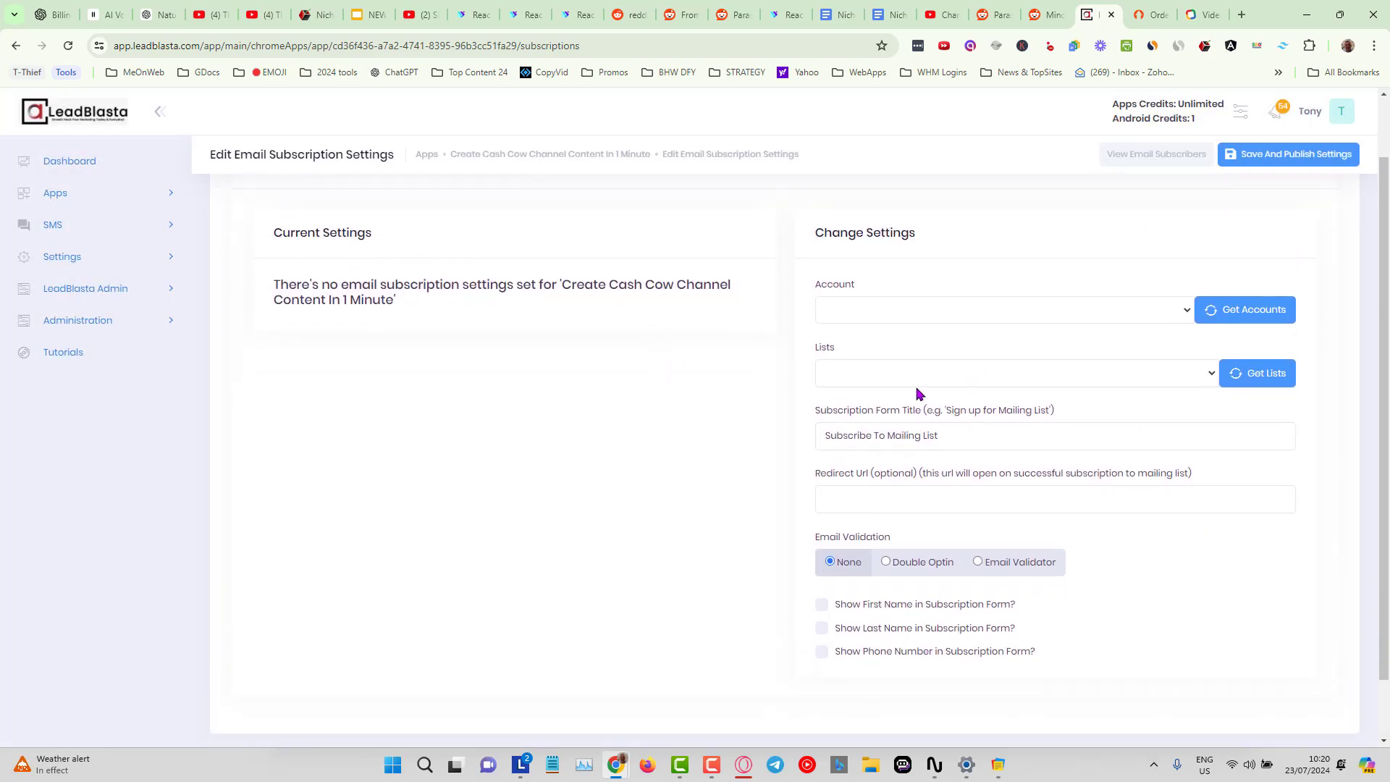
{"action": "left_click", "coordinate": [1164, 312]}
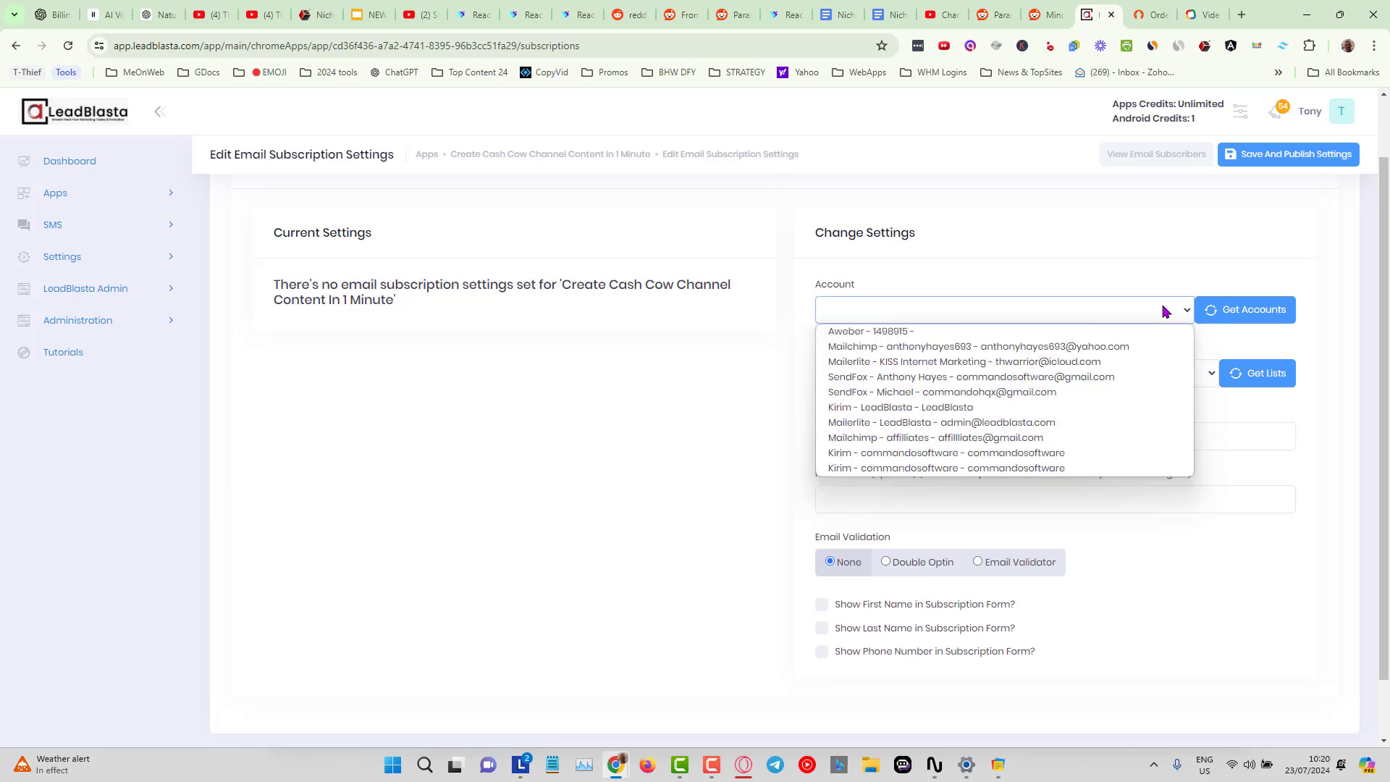
{"action": "left_click", "coordinate": [921, 454]}
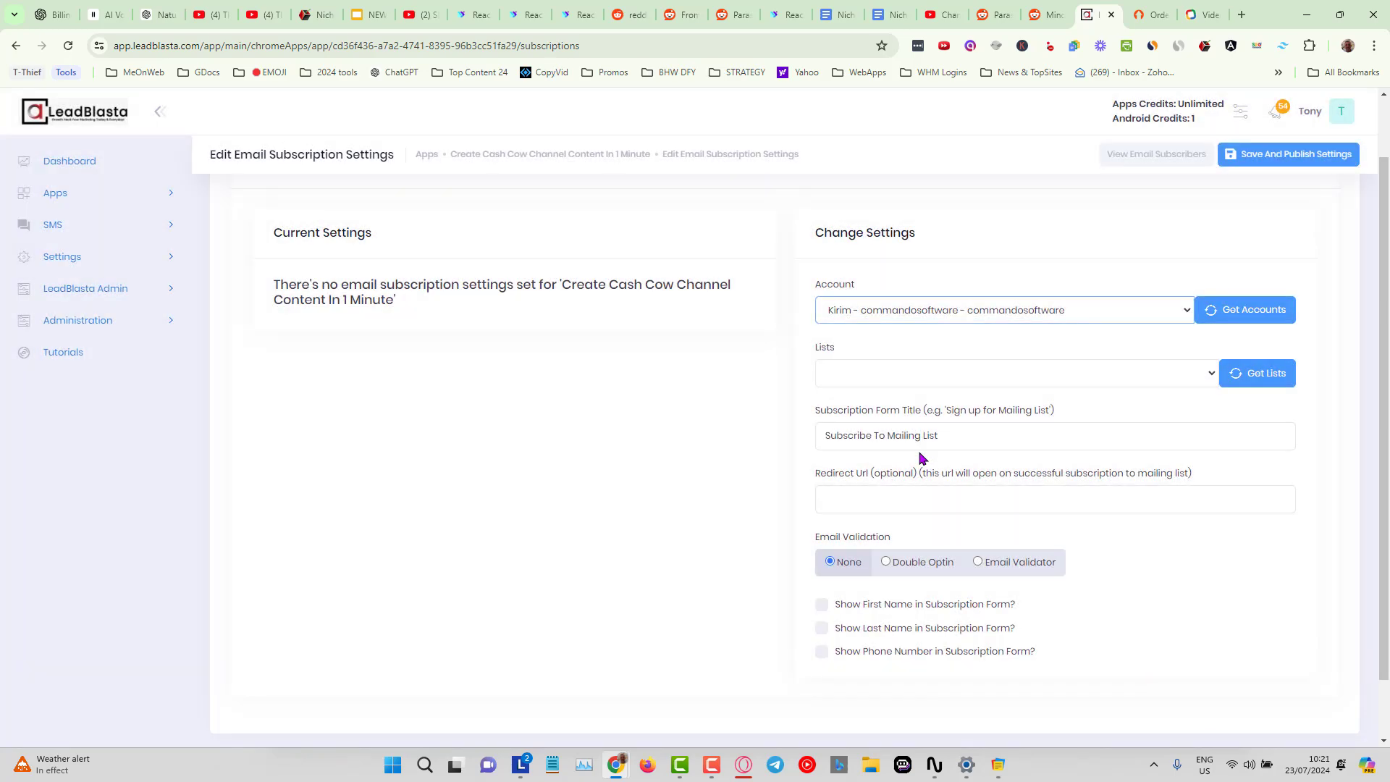
{"action": "left_click", "coordinate": [1212, 377]}
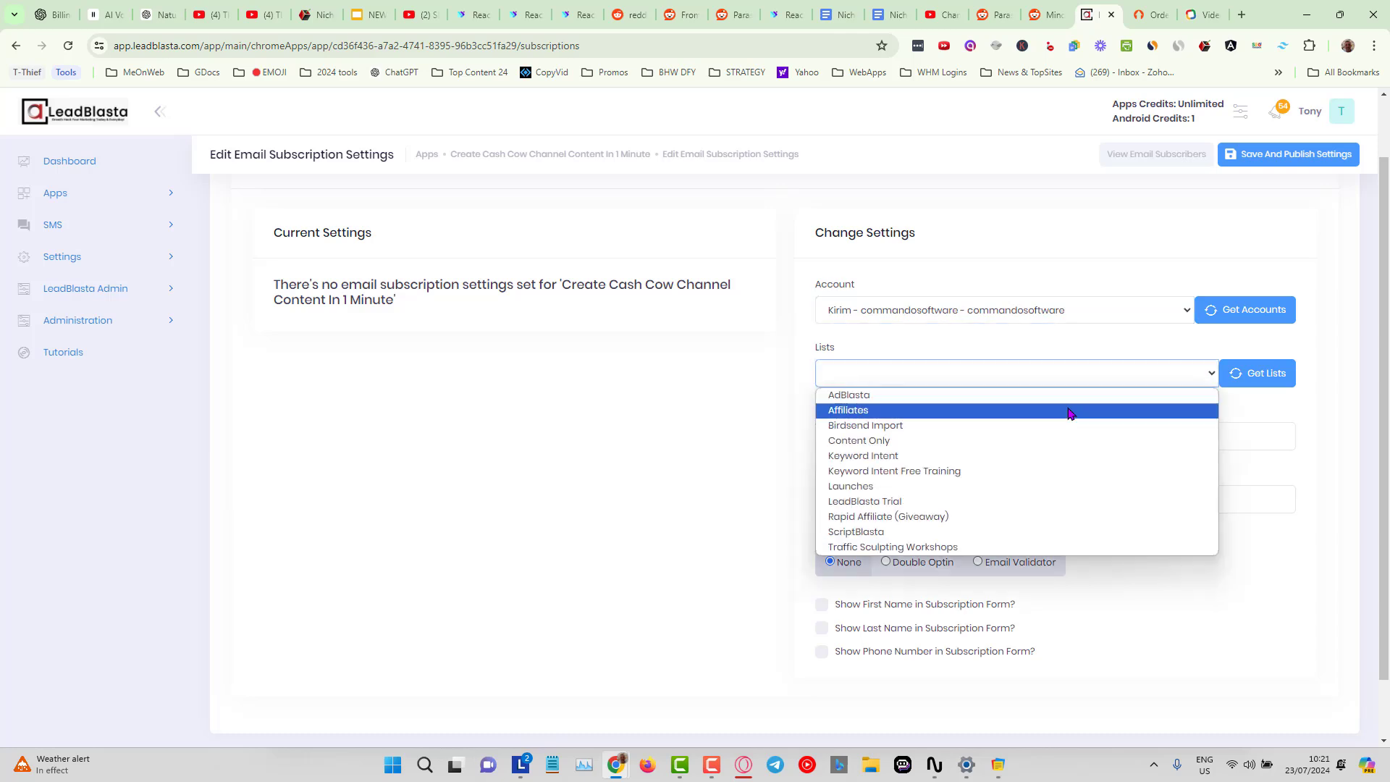
{"action": "left_click", "coordinate": [919, 442]}
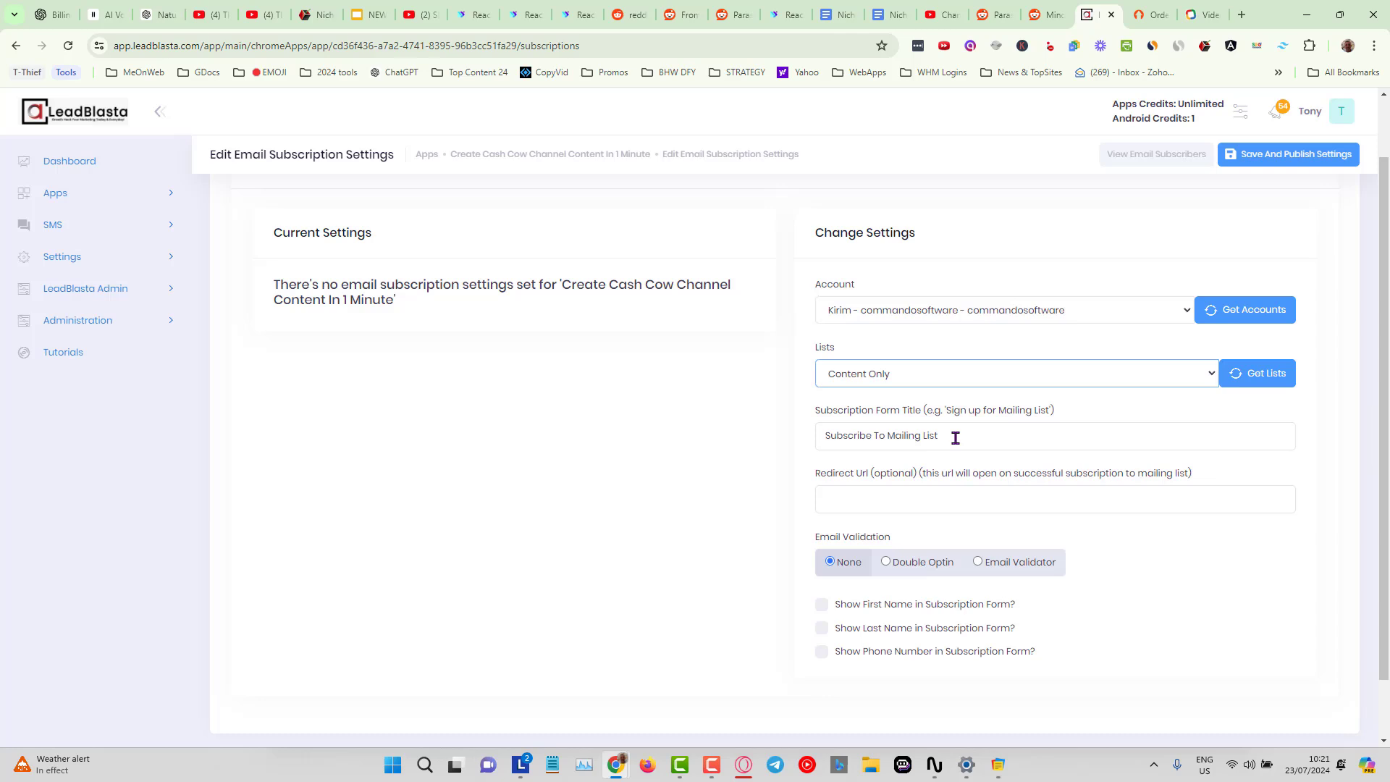
Open the browser extension popup and scroll through its YouTube Ads checklist app.
{"action": "left_click", "coordinate": [1205, 48]}
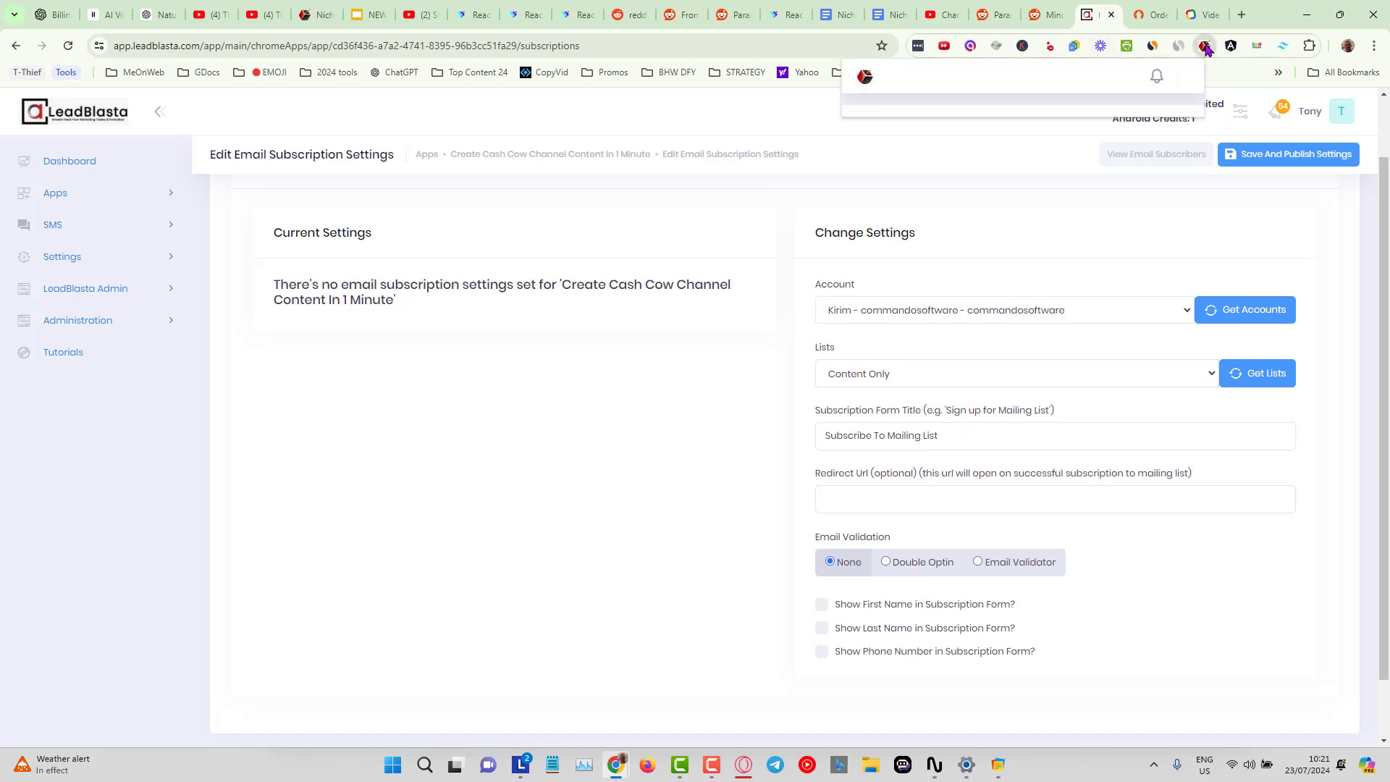
{"action": "left_click", "coordinate": [1178, 277]}
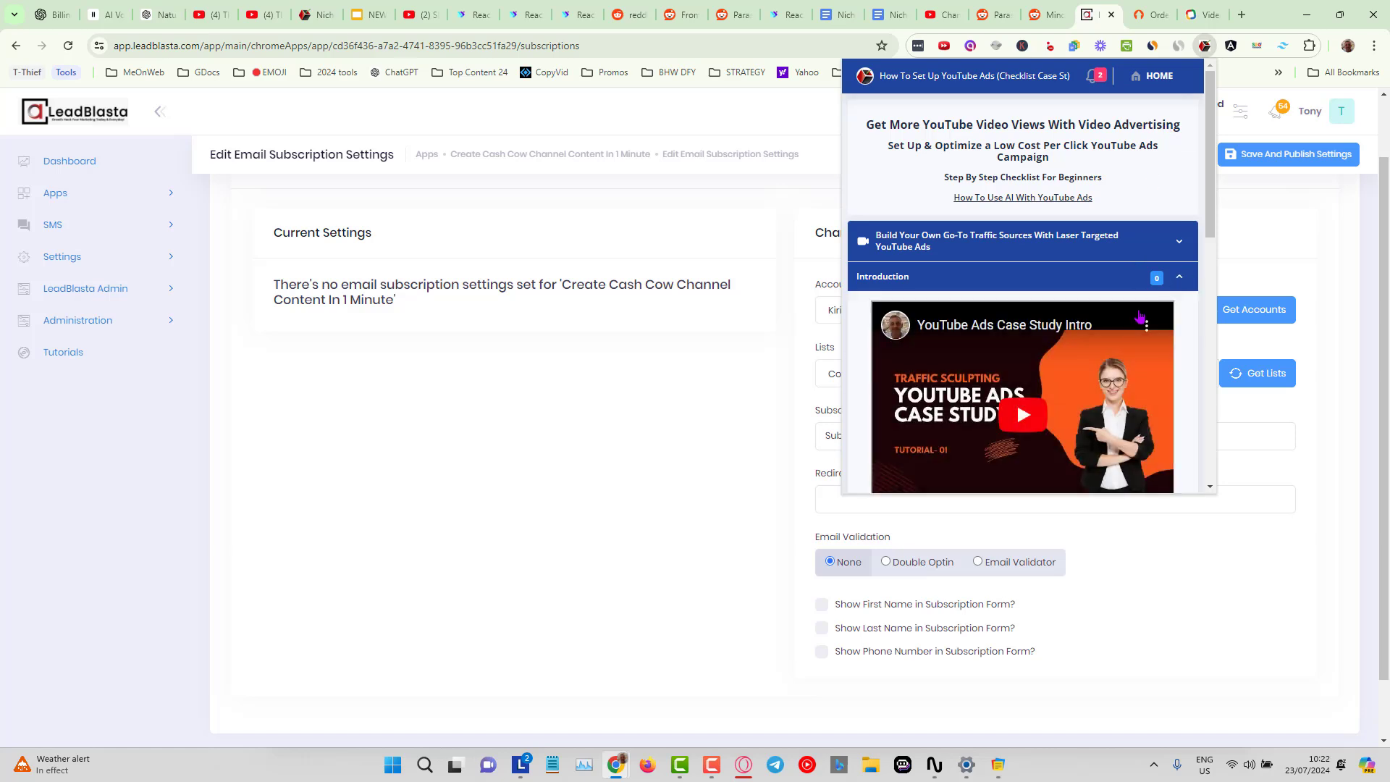
{"action": "scroll", "coordinate": [1150, 304], "scroll_direction": "down", "scroll_amount": 3}
{"action": "scroll", "coordinate": [1138, 318], "scroll_direction": "down", "scroll_amount": 3}
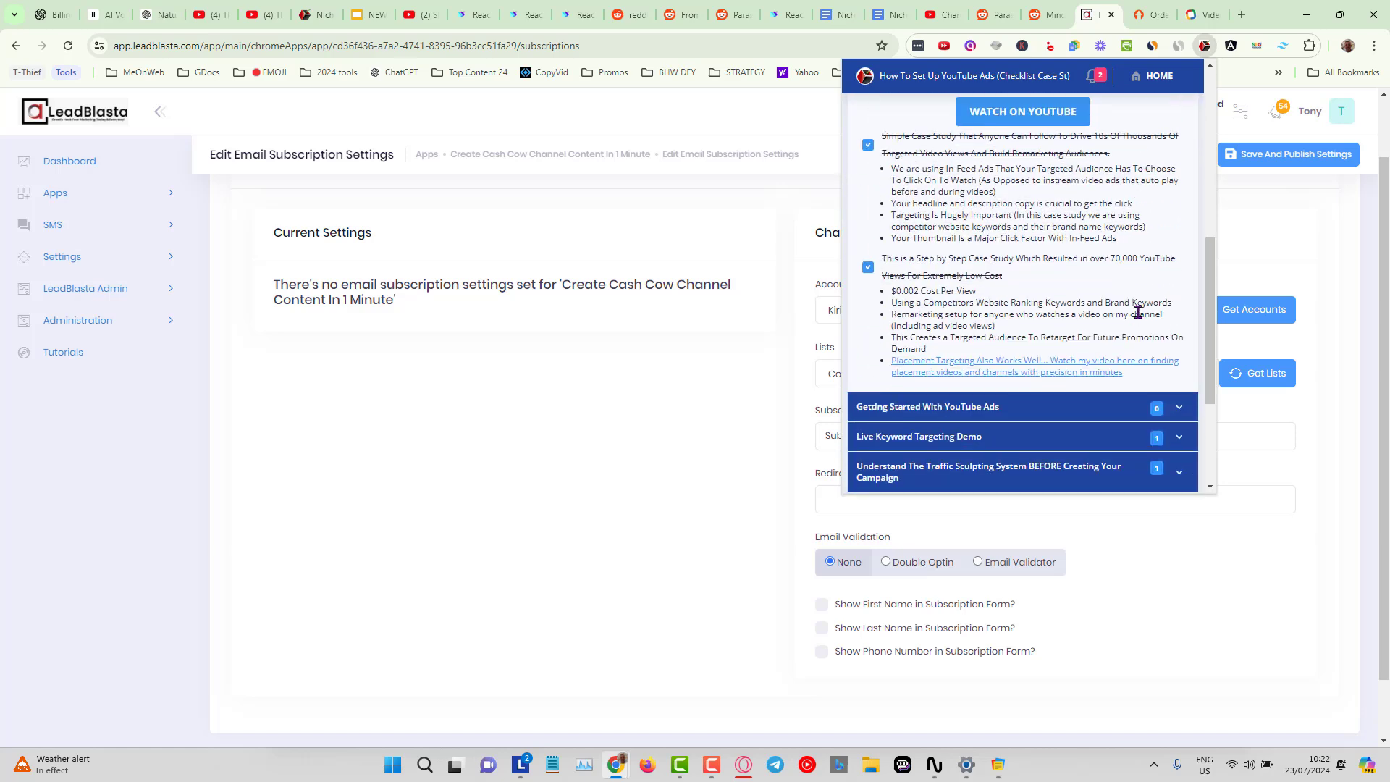
{"action": "scroll", "coordinate": [1138, 312], "scroll_direction": "up", "scroll_amount": 5}
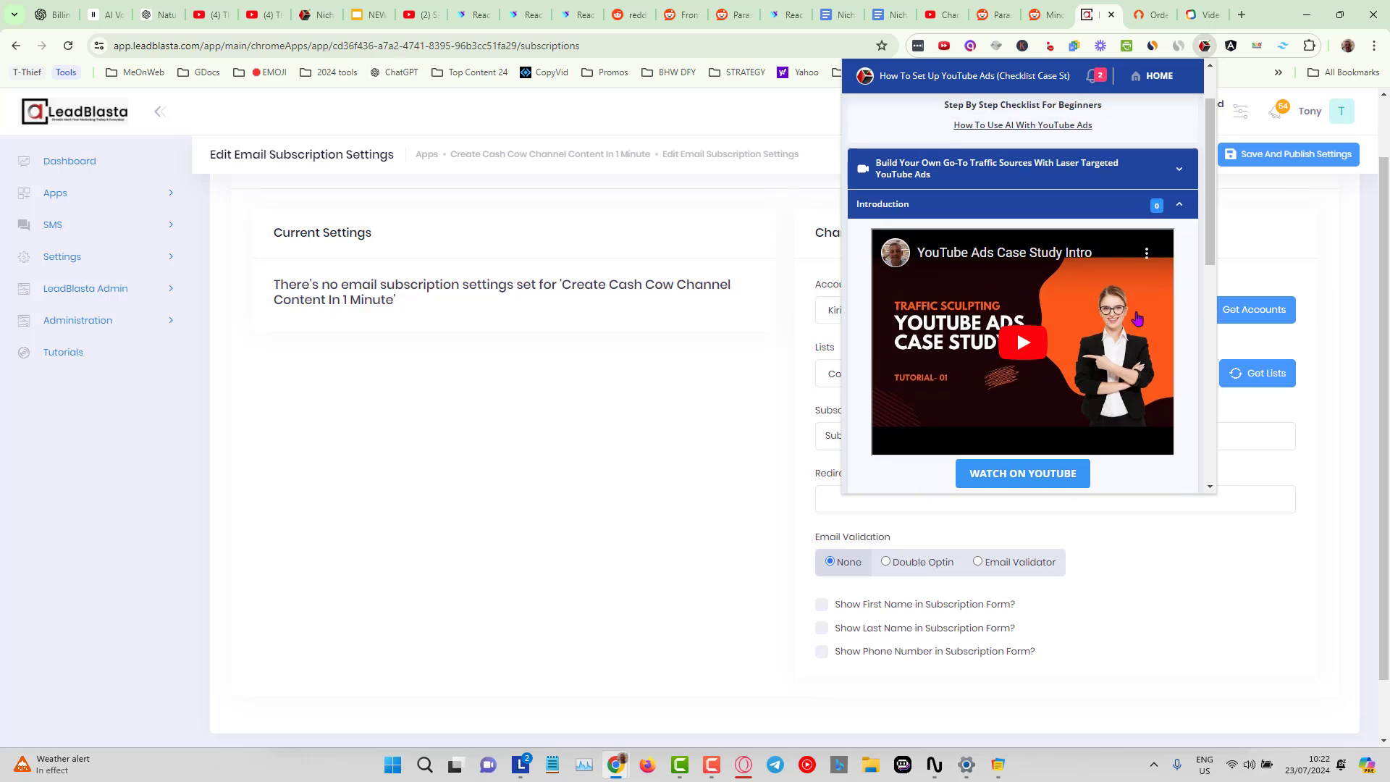
{"action": "left_click", "coordinate": [1327, 233]}
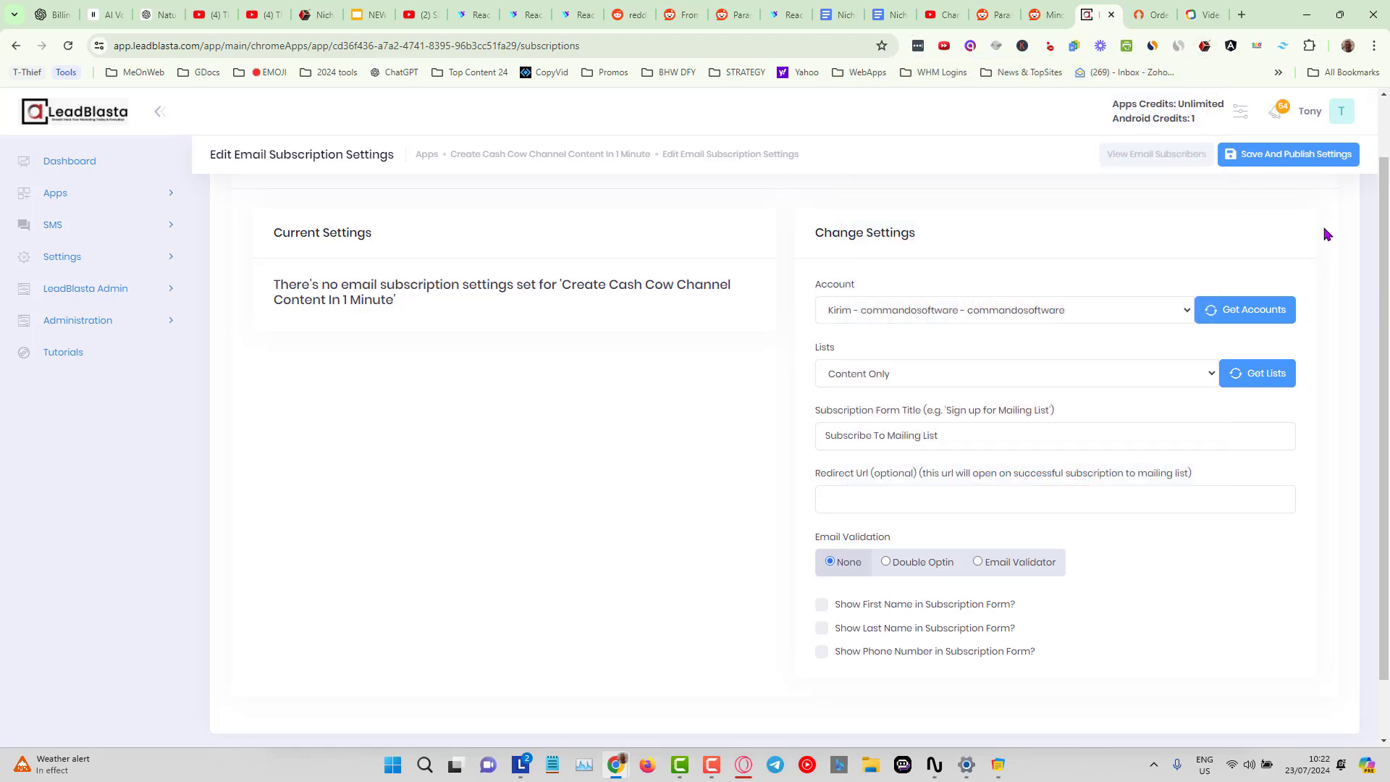
Try the Email Validator option and its verifier service list, then set email validation to Double Optin.
{"action": "scroll", "coordinate": [1335, 316], "scroll_direction": "down", "scroll_amount": 1}
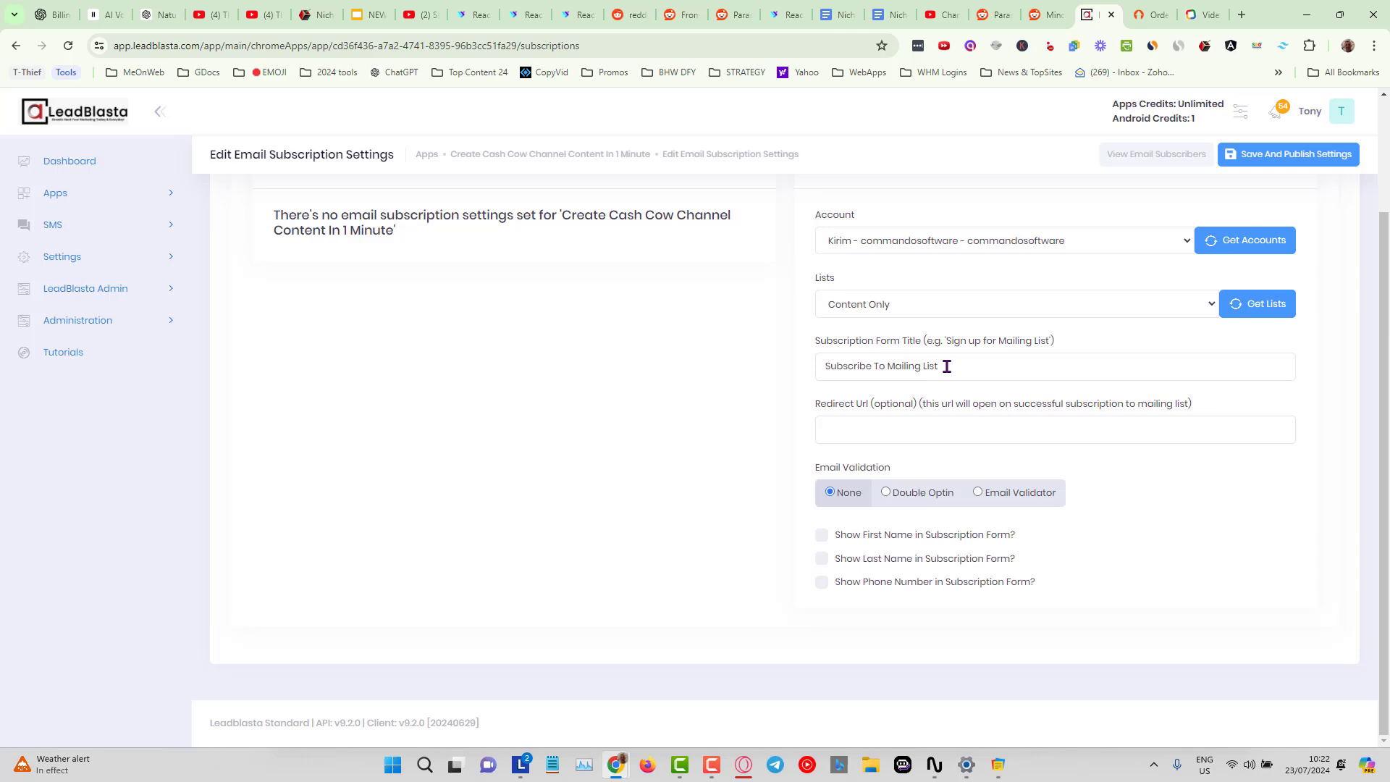
{"action": "left_click", "coordinate": [916, 423]}
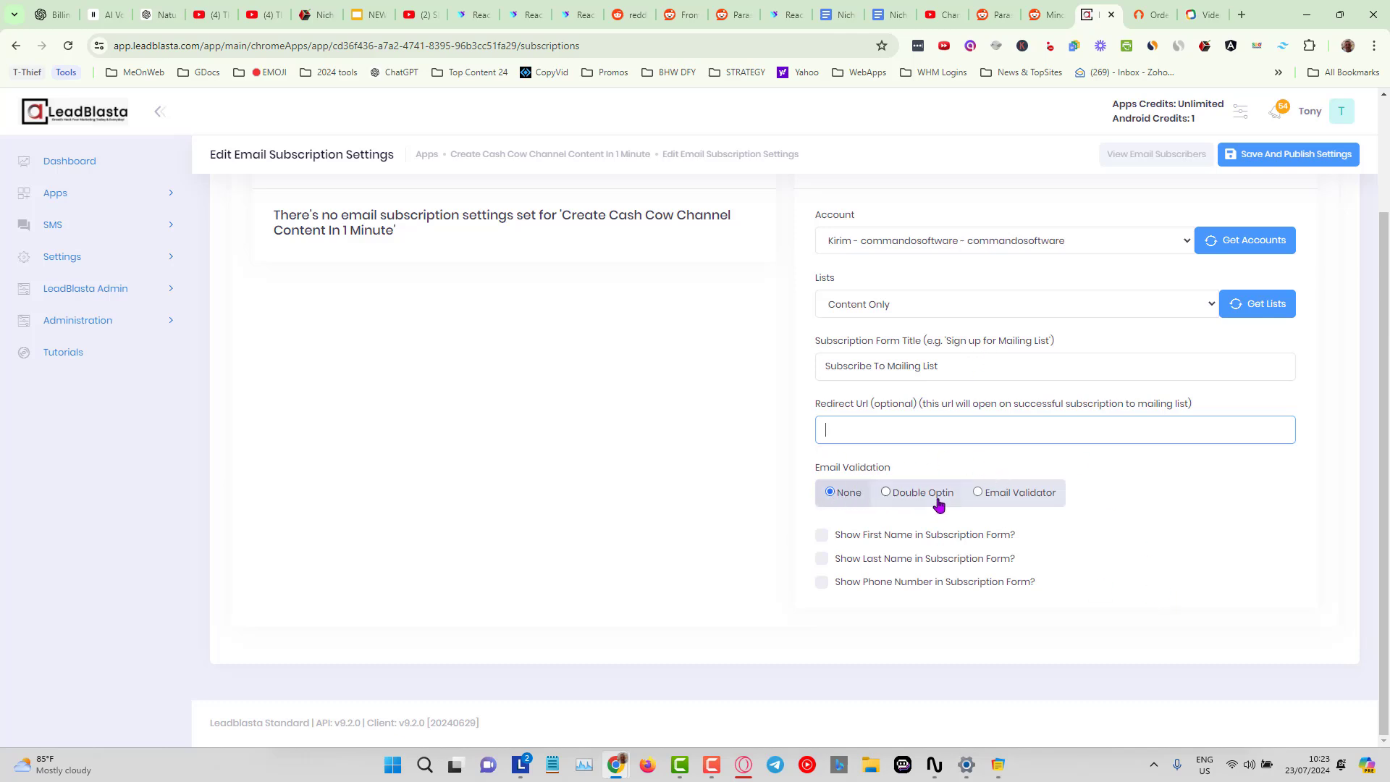
{"action": "left_click", "coordinate": [884, 495]}
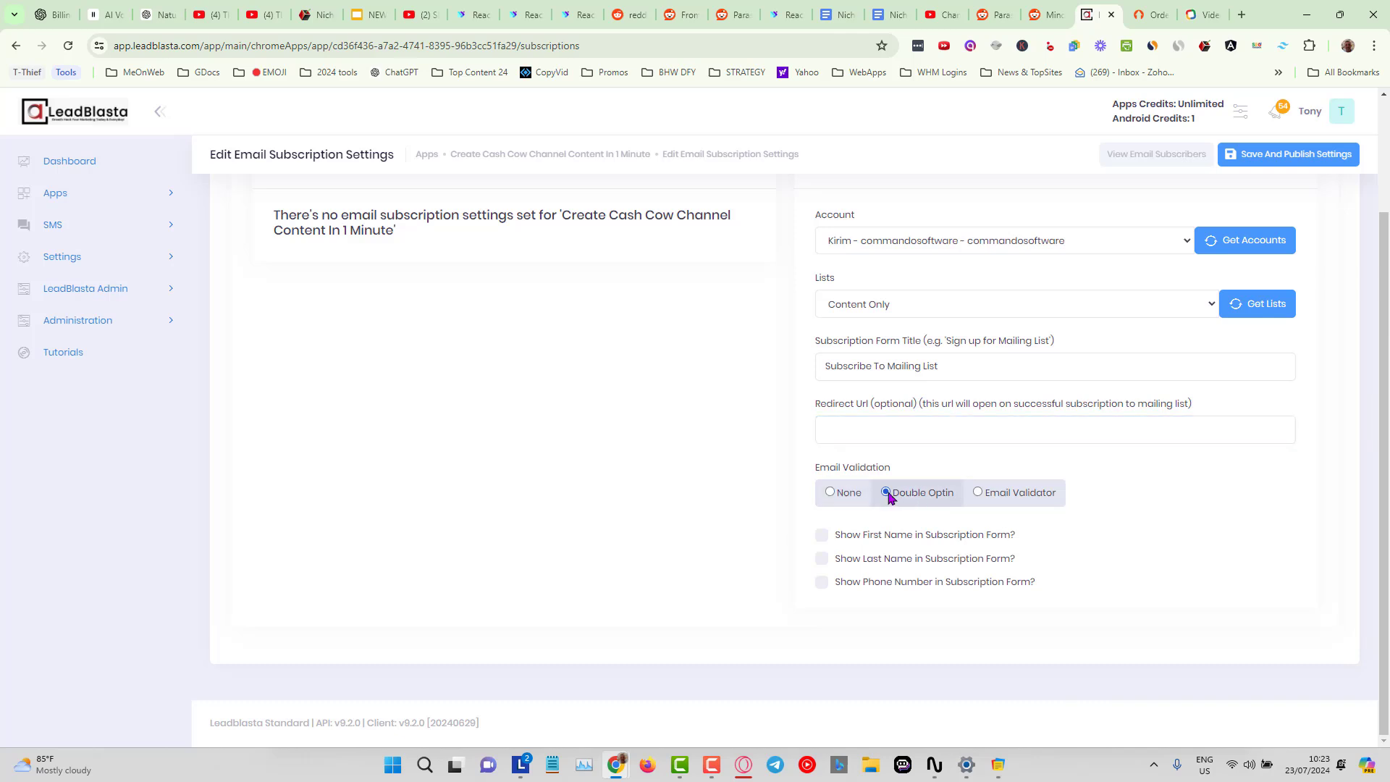
{"action": "left_click", "coordinate": [978, 494]}
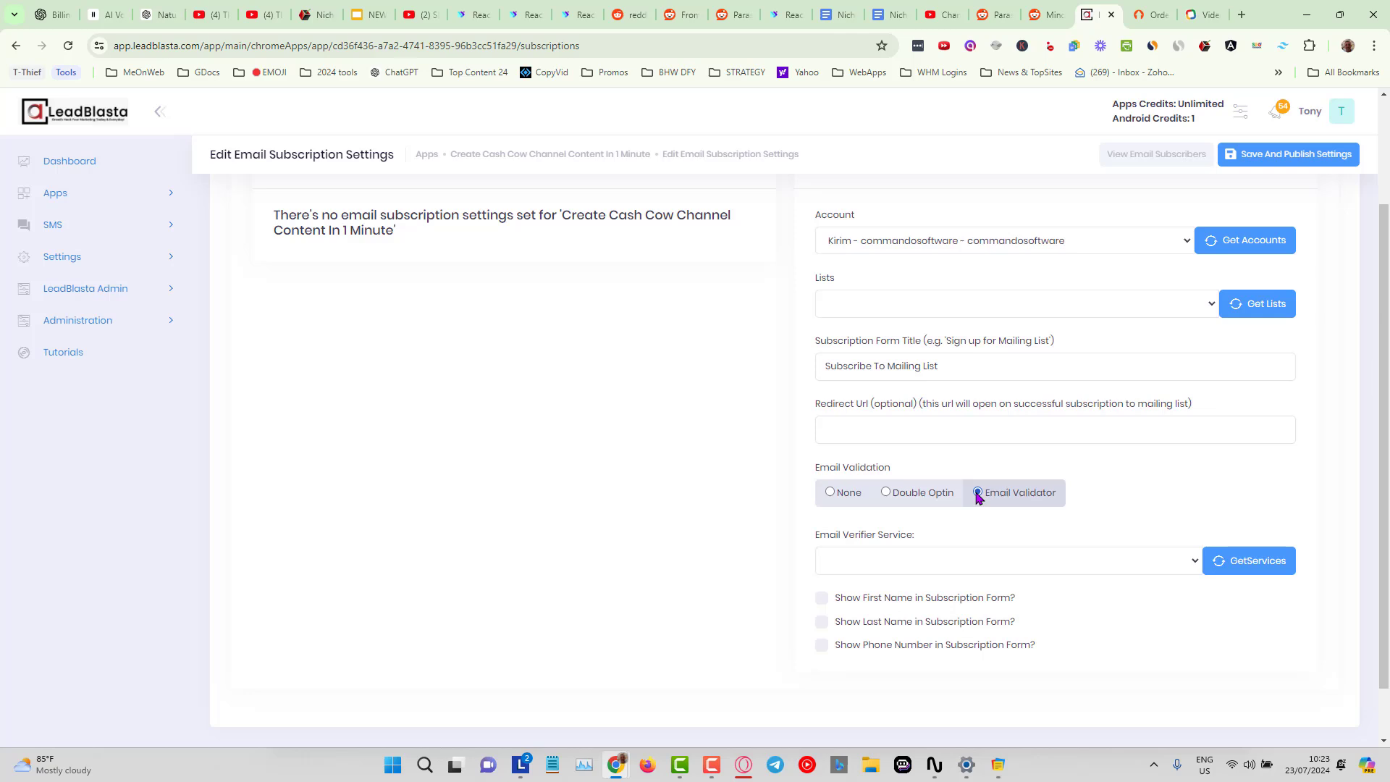
{"action": "left_click", "coordinate": [1190, 562]}
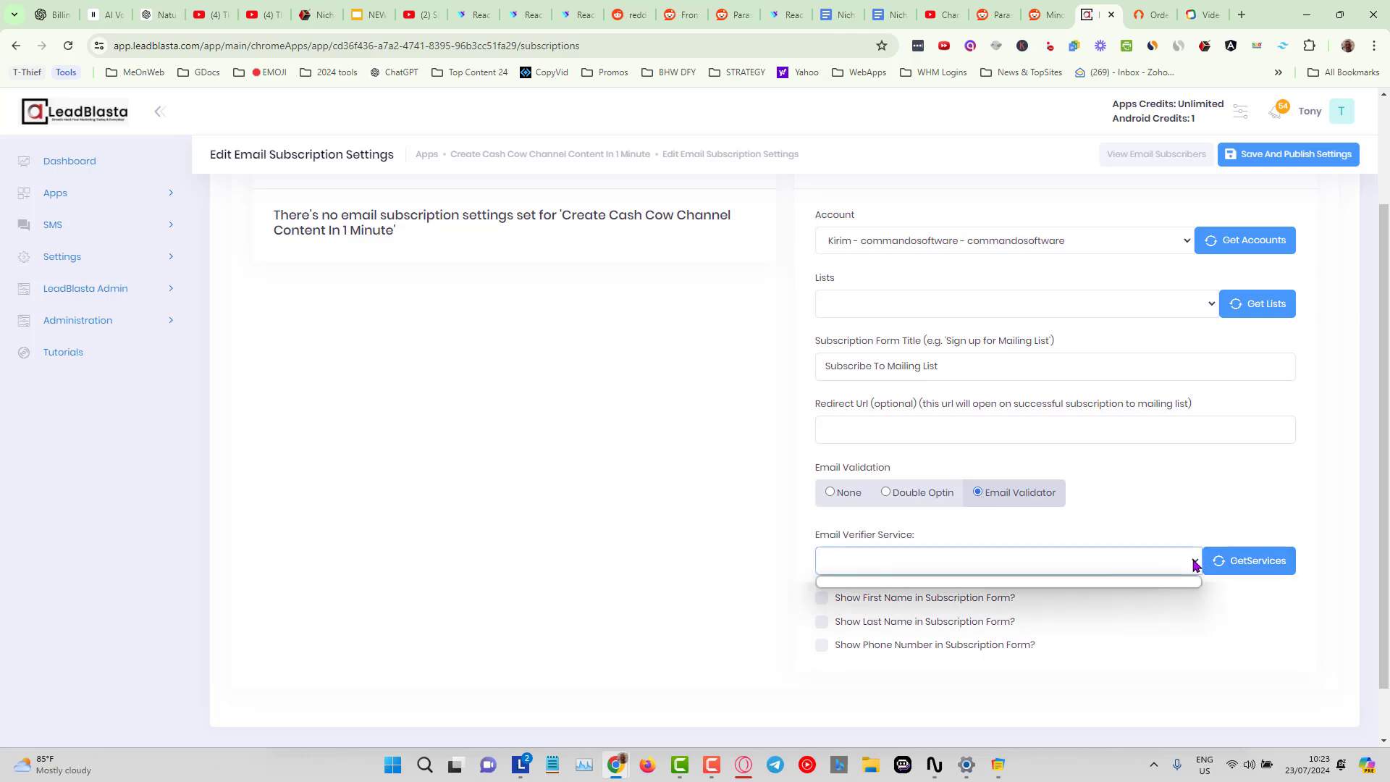
{"action": "left_click", "coordinate": [1193, 563]}
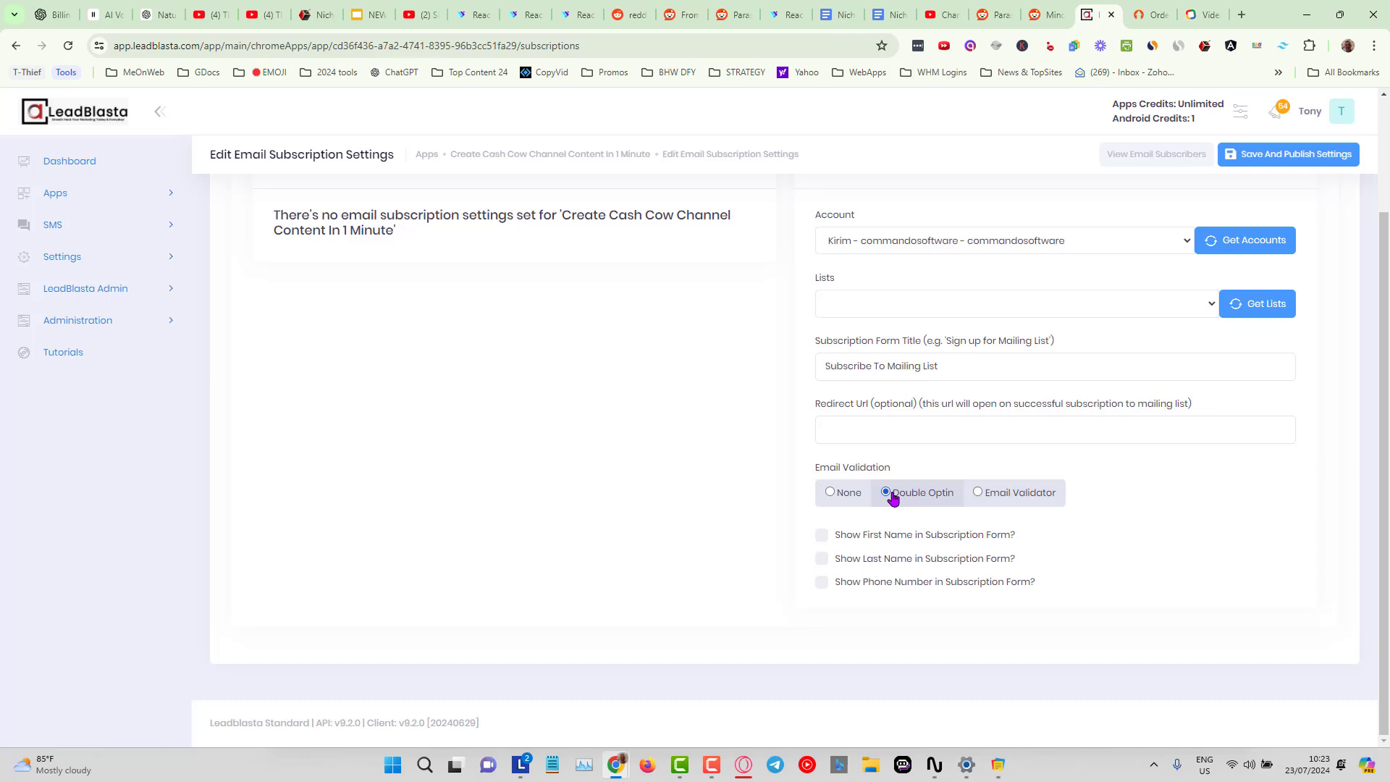
Enable the first name and last name fields in the subscription form, checking the extension's form preview.
{"action": "left_click", "coordinate": [821, 540]}
{"action": "left_click", "coordinate": [1229, 47]}
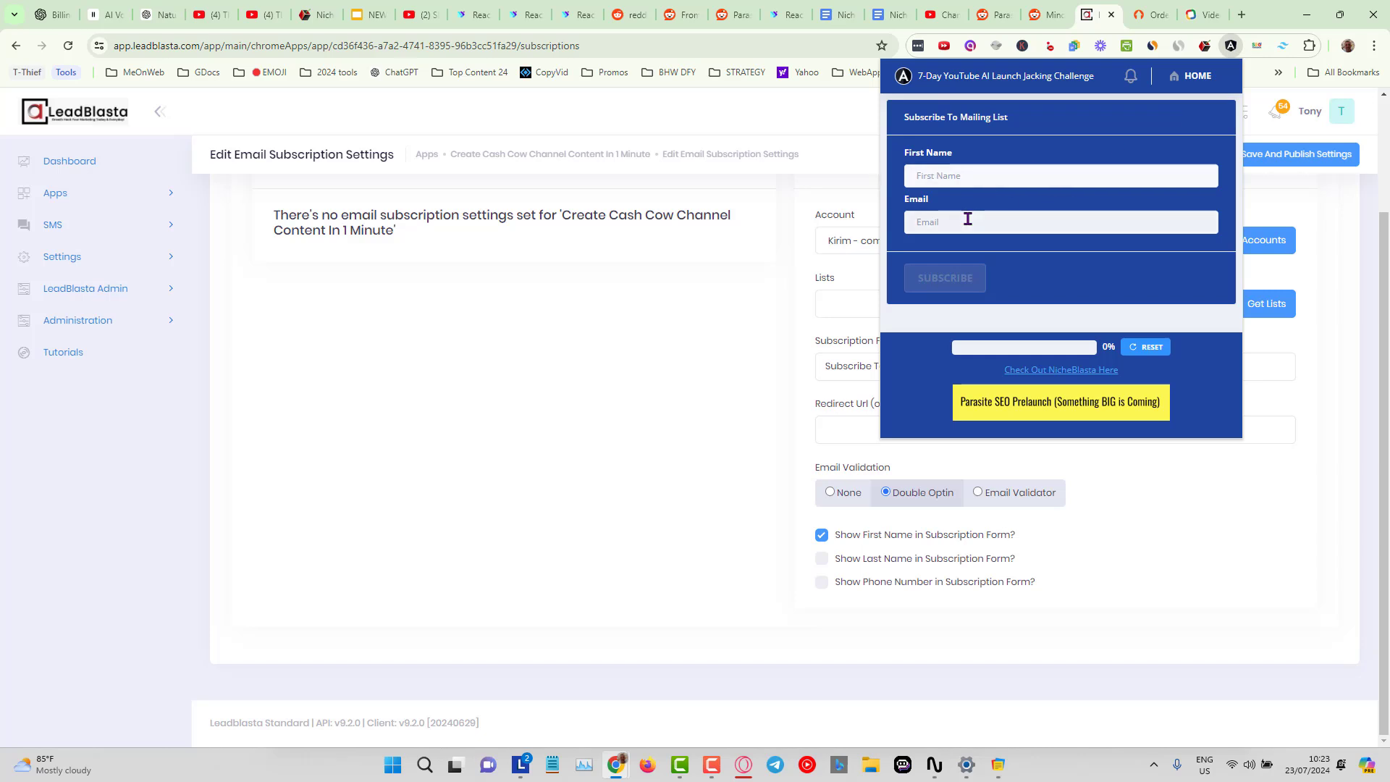
{"action": "left_click", "coordinate": [822, 558]}
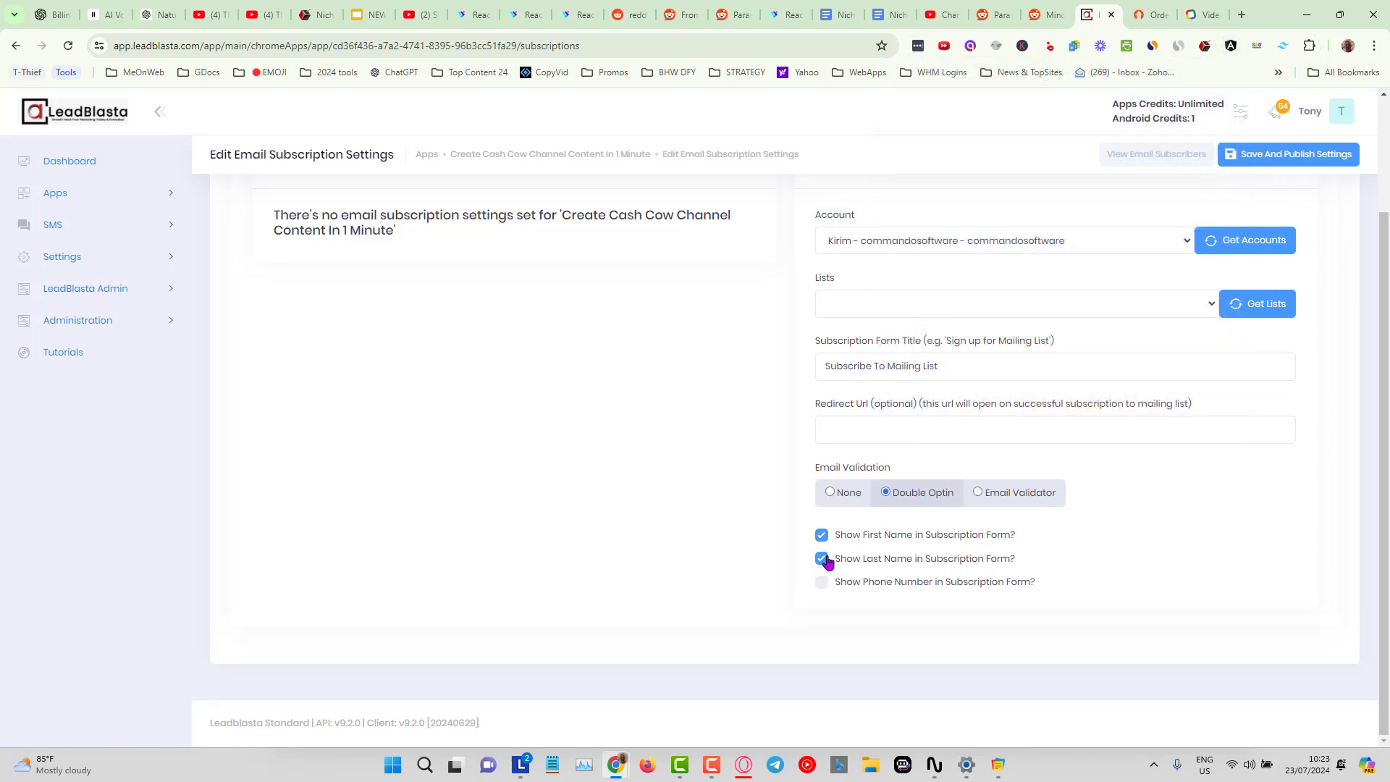
{"action": "left_click", "coordinate": [821, 583]}
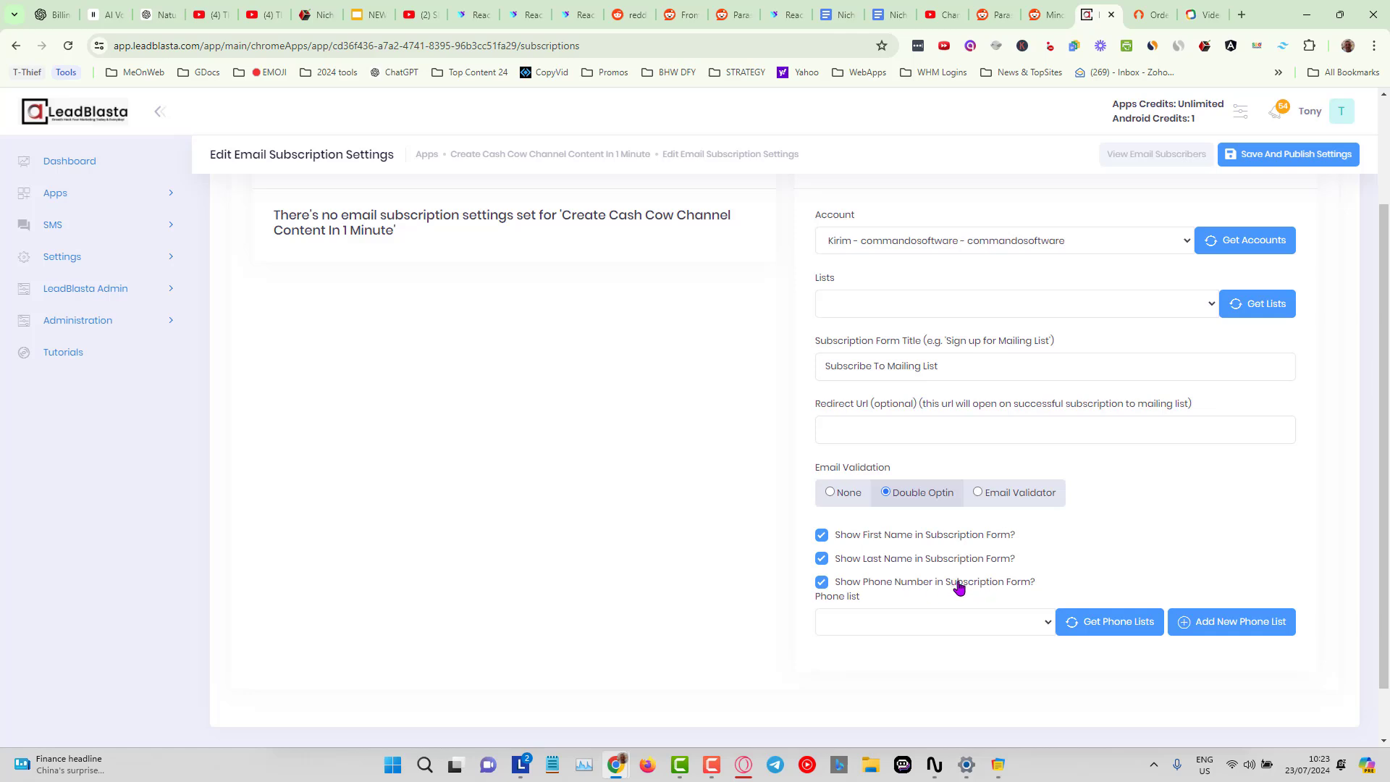
{"action": "left_click", "coordinate": [1046, 623]}
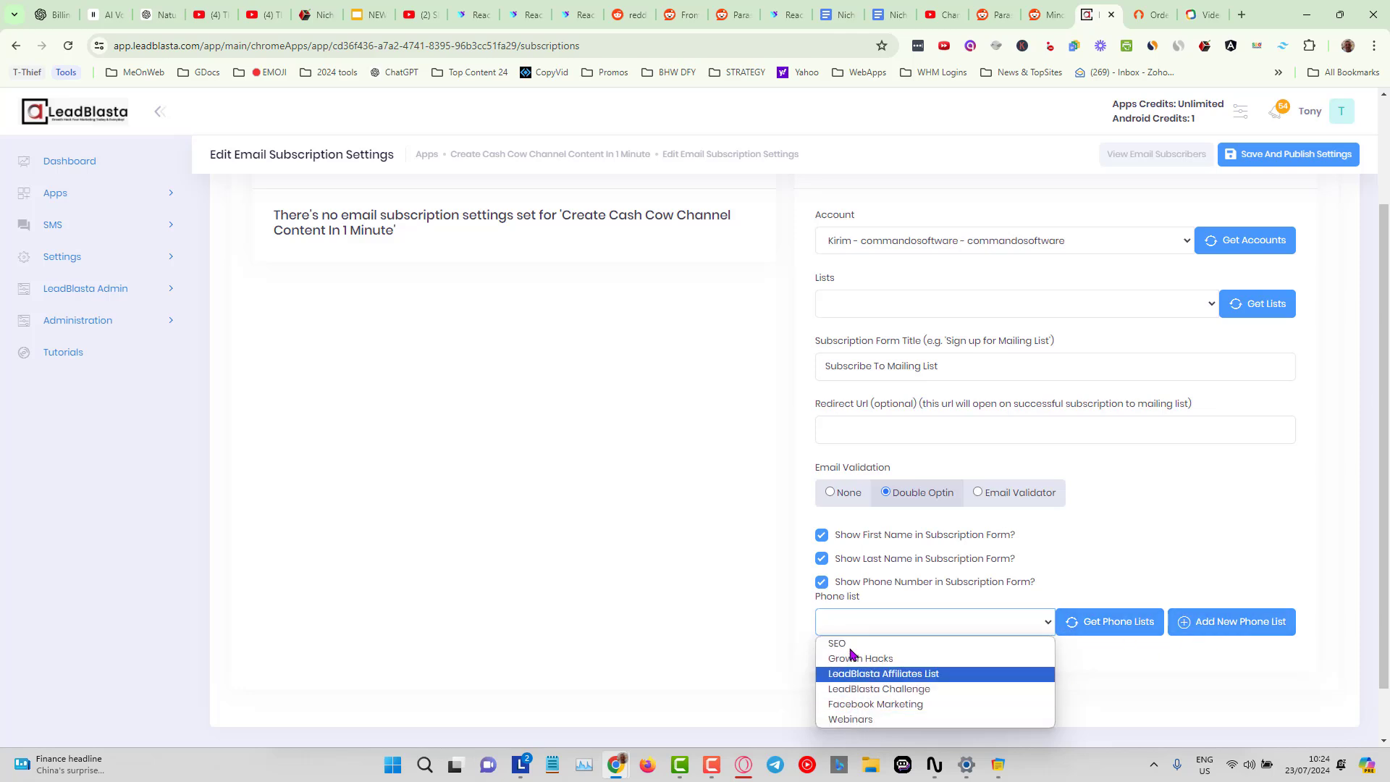
{"action": "left_click", "coordinate": [825, 585]}
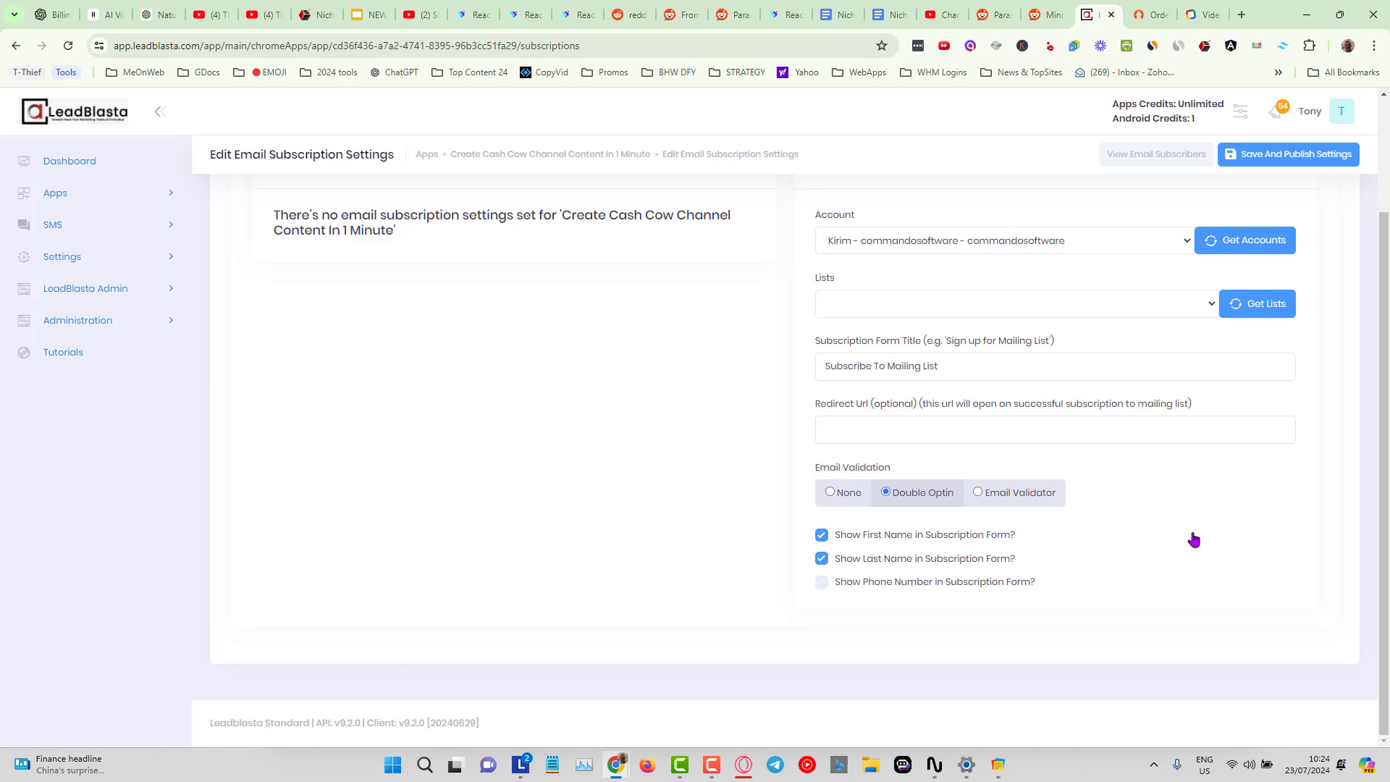
{"action": "scroll", "coordinate": [1173, 553], "scroll_direction": "up", "scroll_amount": 3}
{"action": "scroll", "coordinate": [1174, 553], "scroll_direction": "down", "scroll_amount": 3}
{"action": "scroll", "coordinate": [1173, 553], "scroll_direction": "up", "scroll_amount": 3}
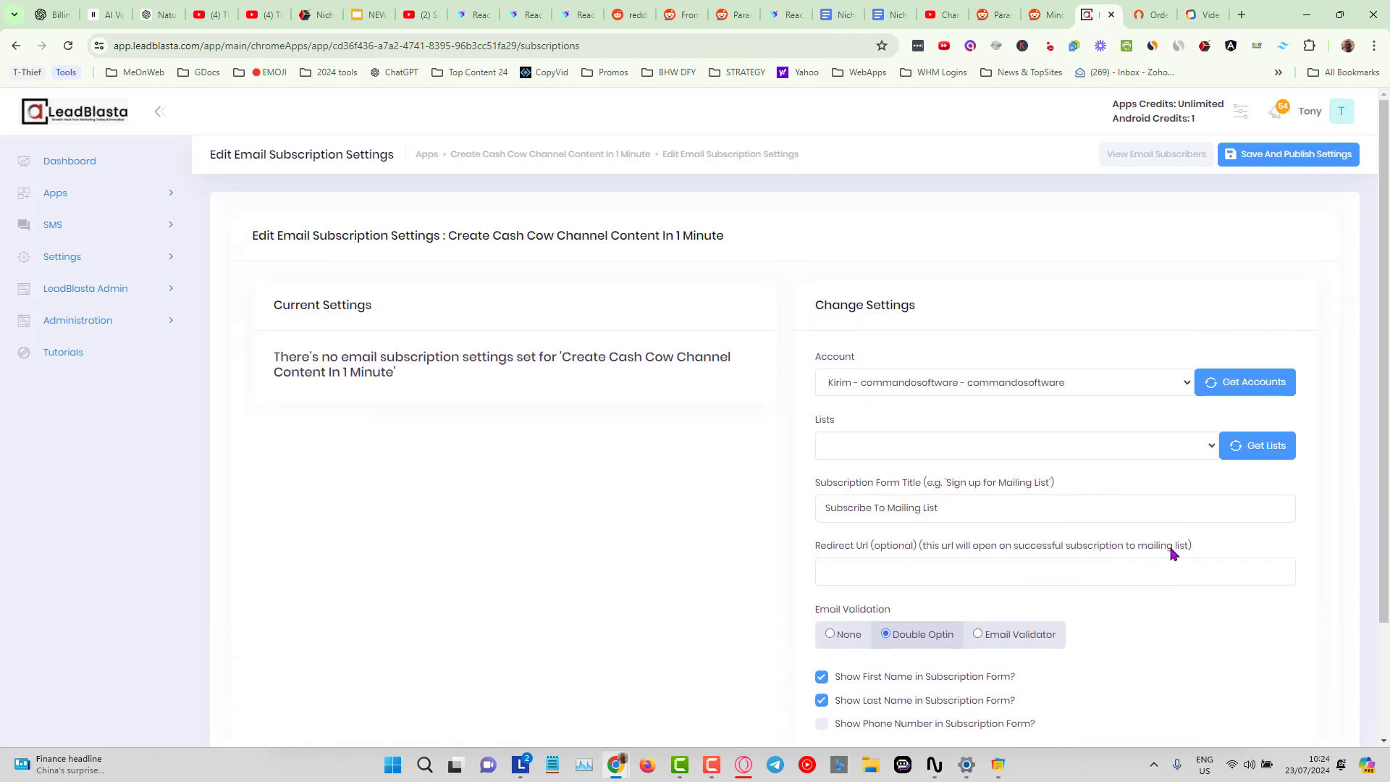
{"action": "scroll", "coordinate": [1173, 553], "scroll_direction": "down", "scroll_amount": 3}
{"action": "scroll", "coordinate": [1169, 554], "scroll_direction": "up", "scroll_amount": 3}
{"action": "left_click", "coordinate": [169, 227]}
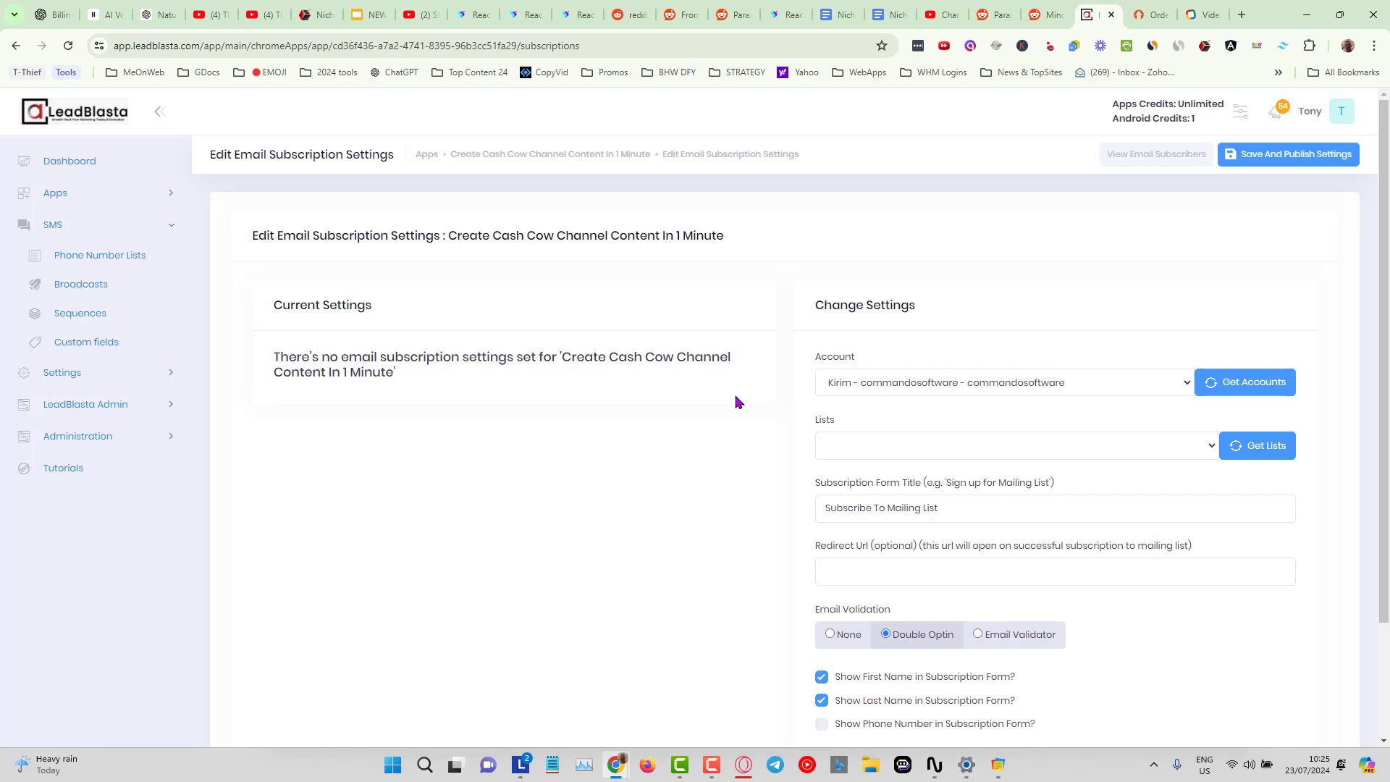
{"action": "scroll", "coordinate": [745, 413], "scroll_direction": "down", "scroll_amount": 1}
{"action": "scroll", "coordinate": [748, 412], "scroll_direction": "up", "scroll_amount": 1}
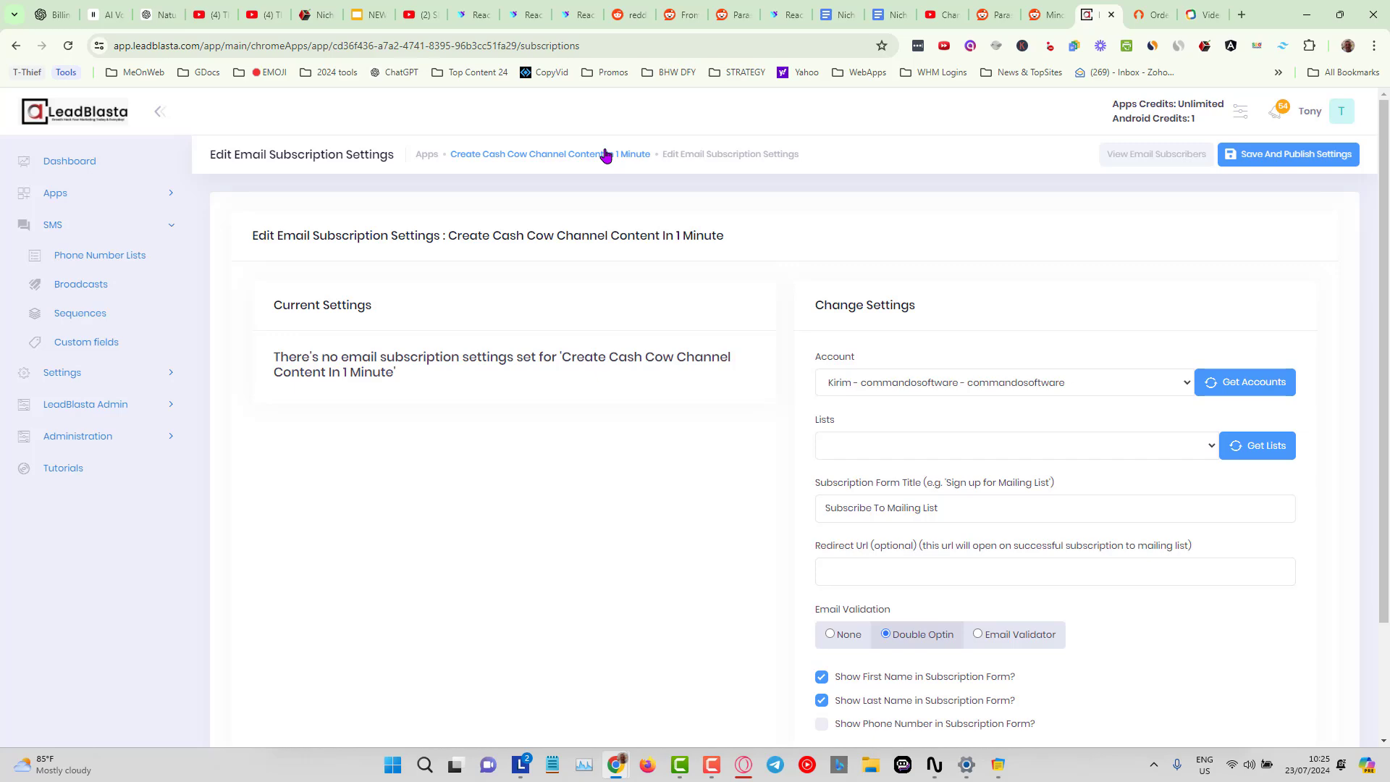
Save and publish the email subscription settings and acknowledge the confirmation.
{"action": "scroll", "coordinate": [1075, 383], "scroll_direction": "down", "scroll_amount": 2}
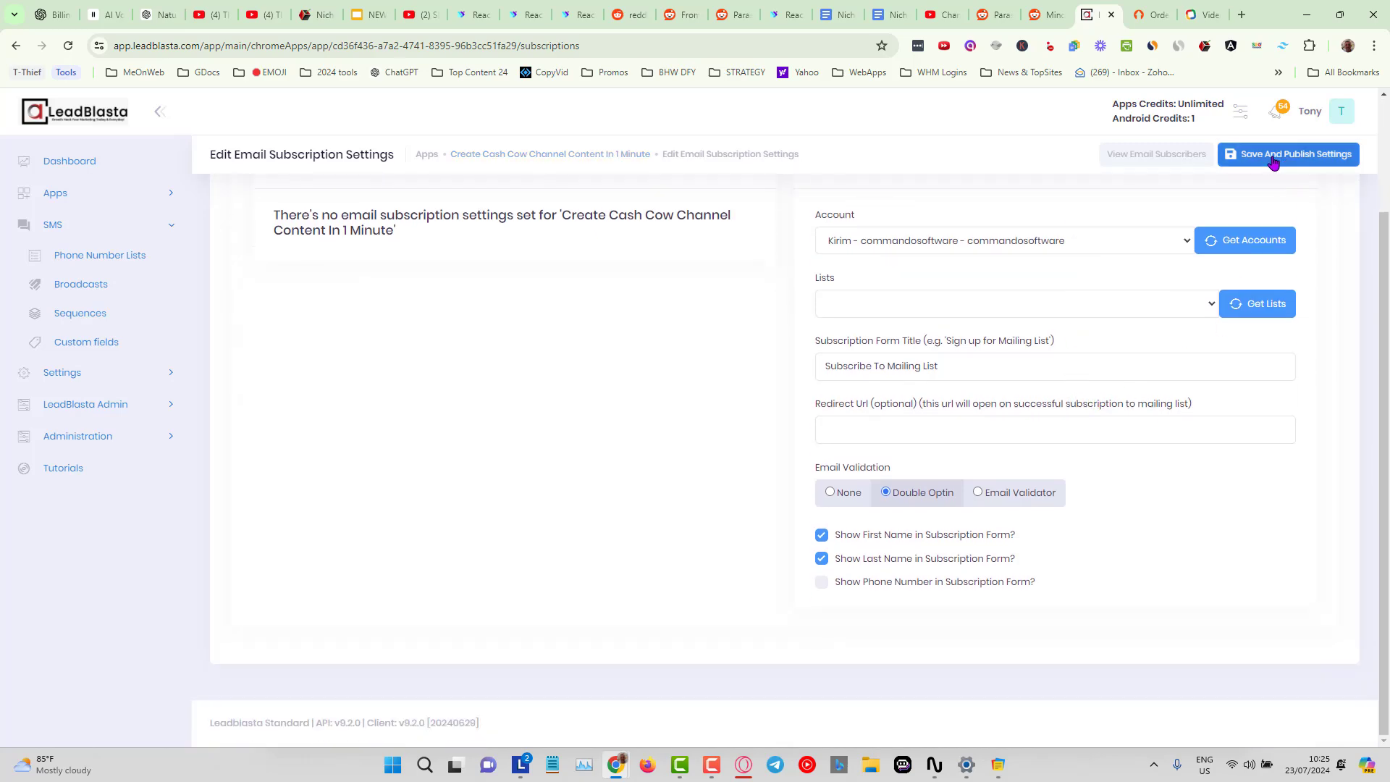
{"action": "left_click", "coordinate": [1230, 303]}
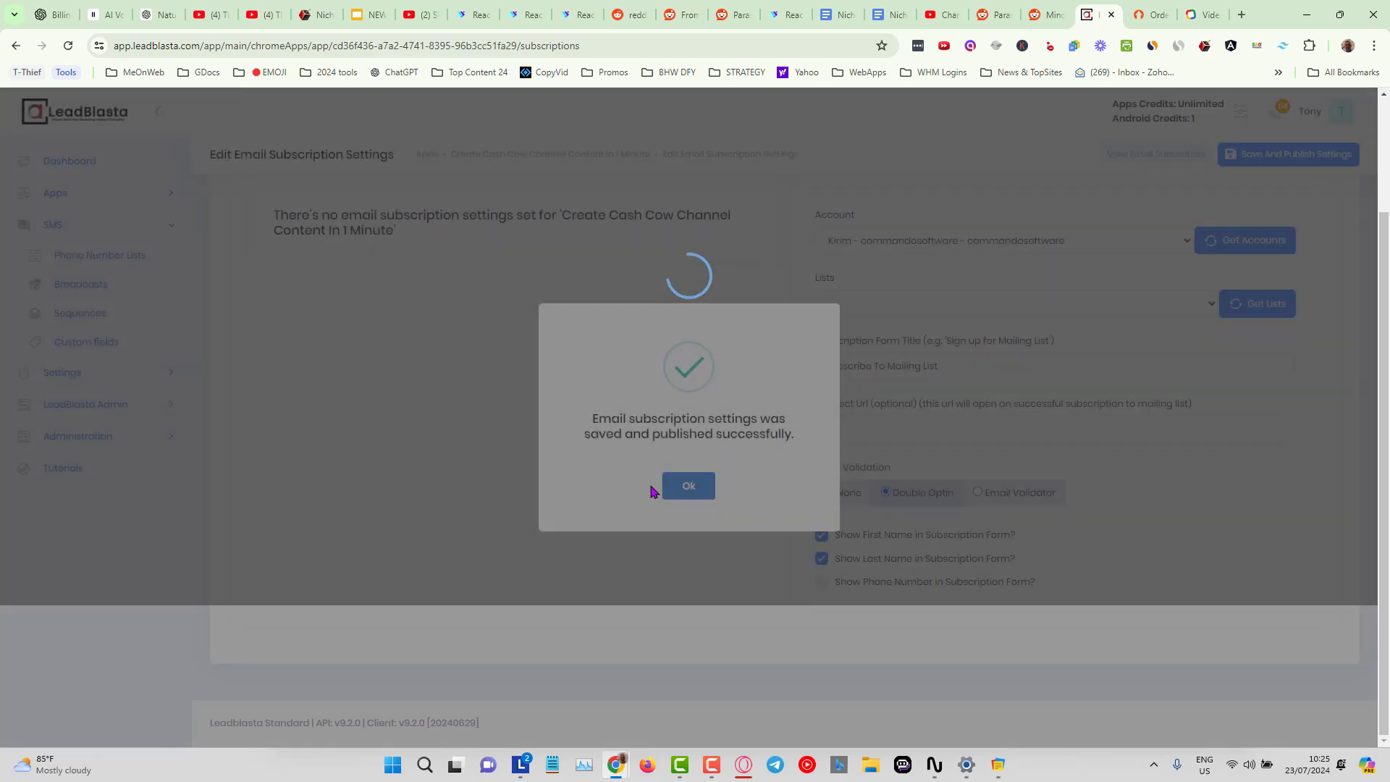
{"action": "left_click", "coordinate": [678, 480]}
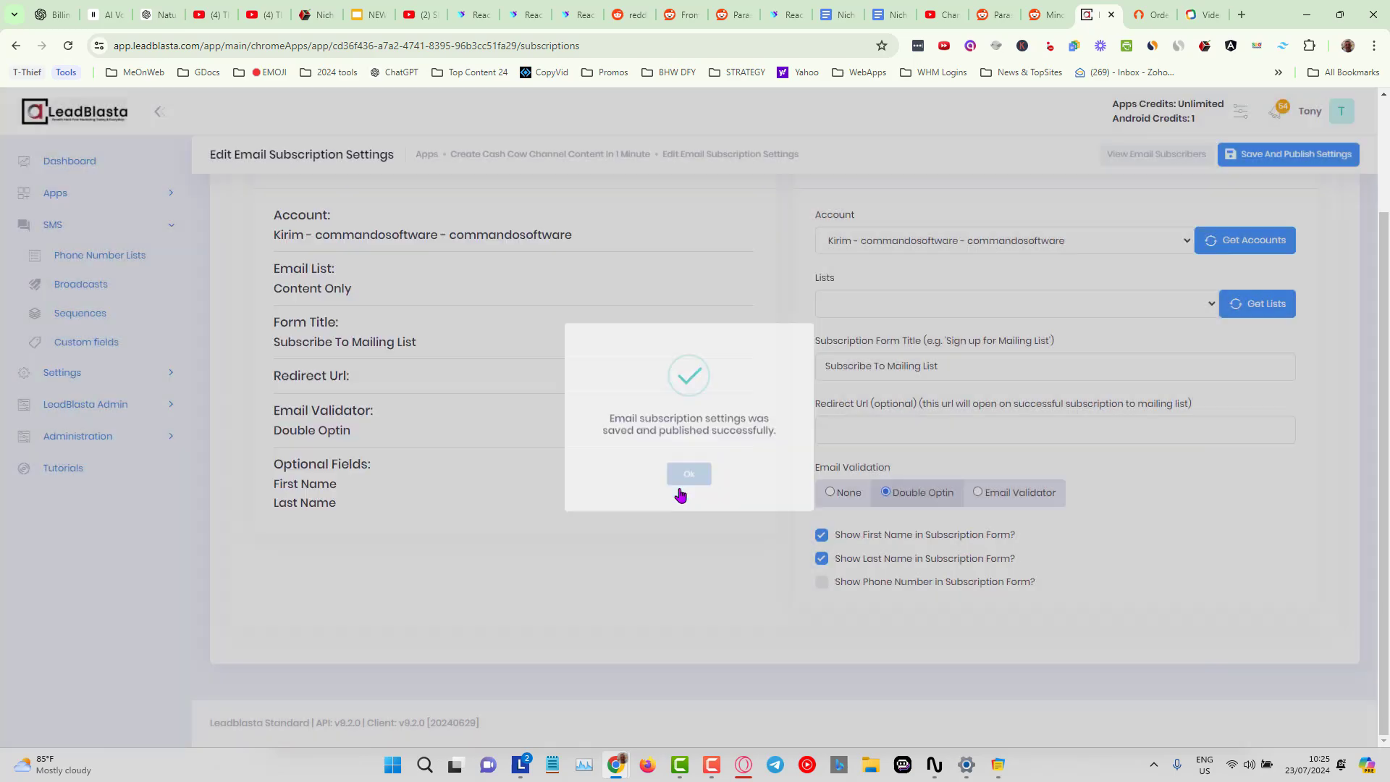
Return to the apps list and open the Actions menu of the Create Cash Cow Channel Content In 1 Minute app.
{"action": "scroll", "coordinate": [838, 253], "scroll_direction": "up", "scroll_amount": 2}
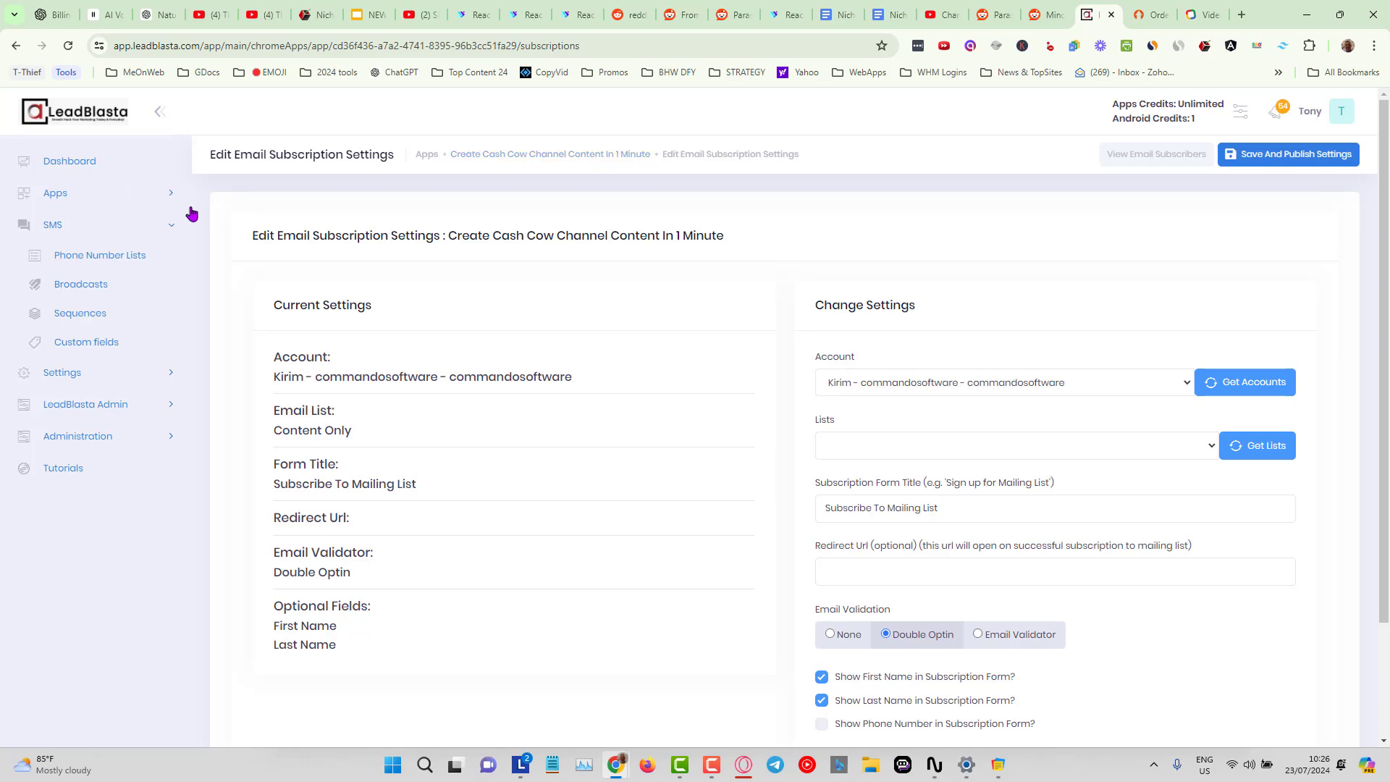
{"action": "left_click", "coordinate": [164, 194]}
{"action": "left_click", "coordinate": [64, 230]}
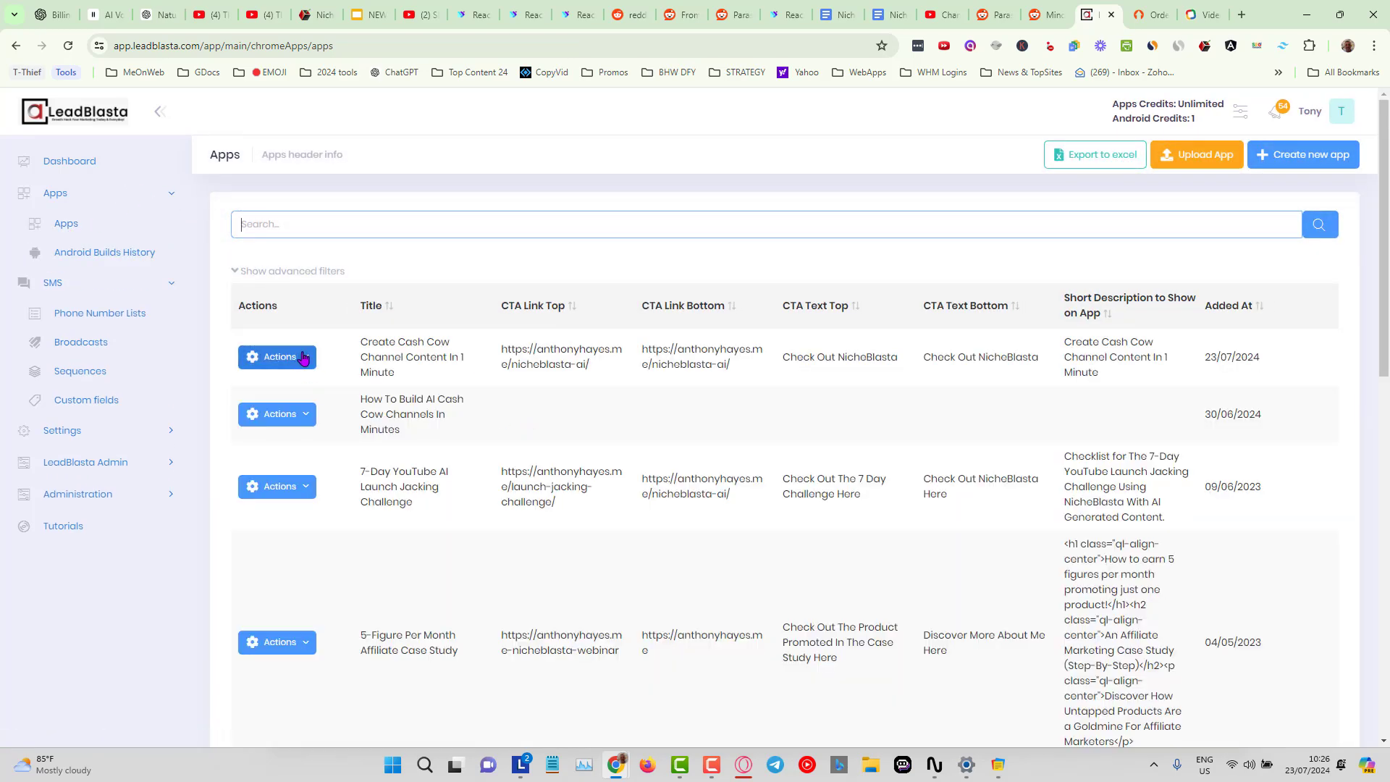
{"action": "left_click", "coordinate": [303, 357]}
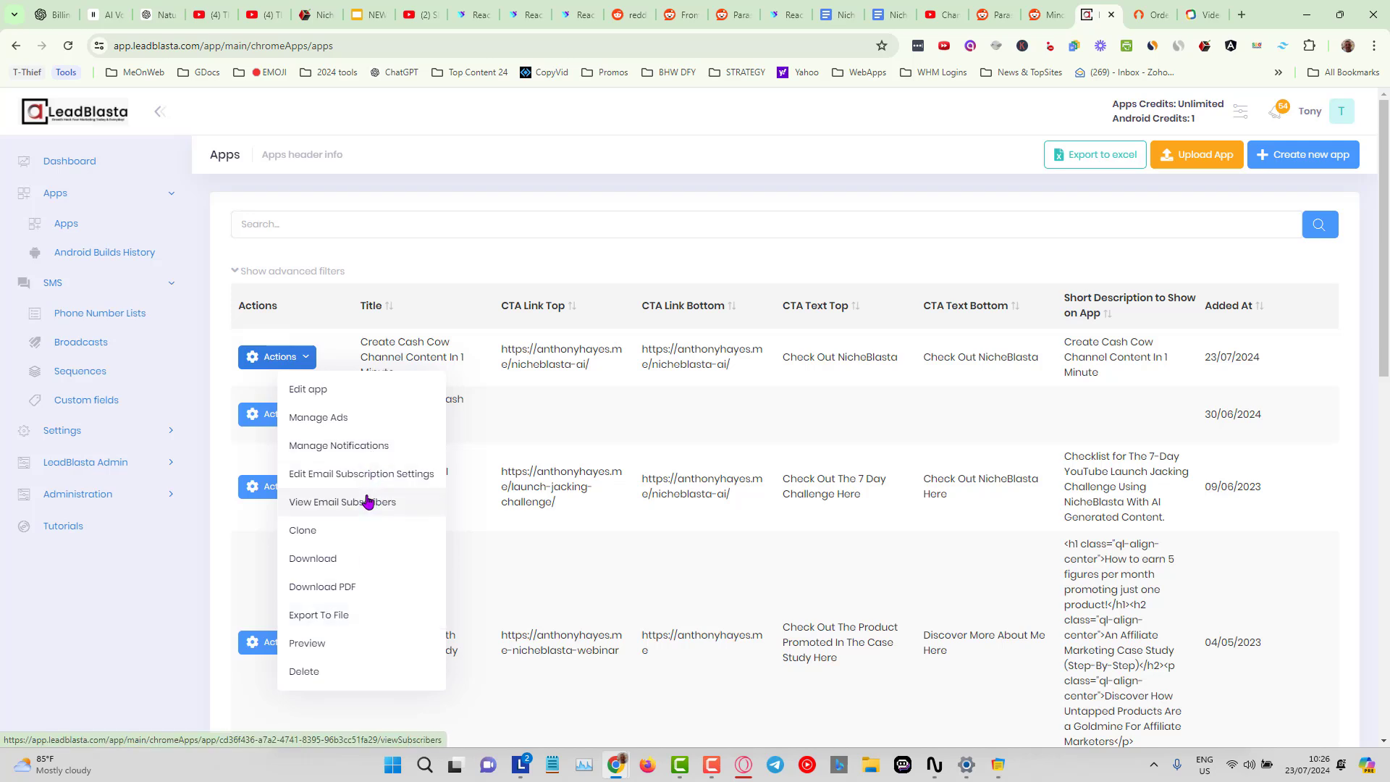
{"action": "left_click", "coordinate": [701, 271]}
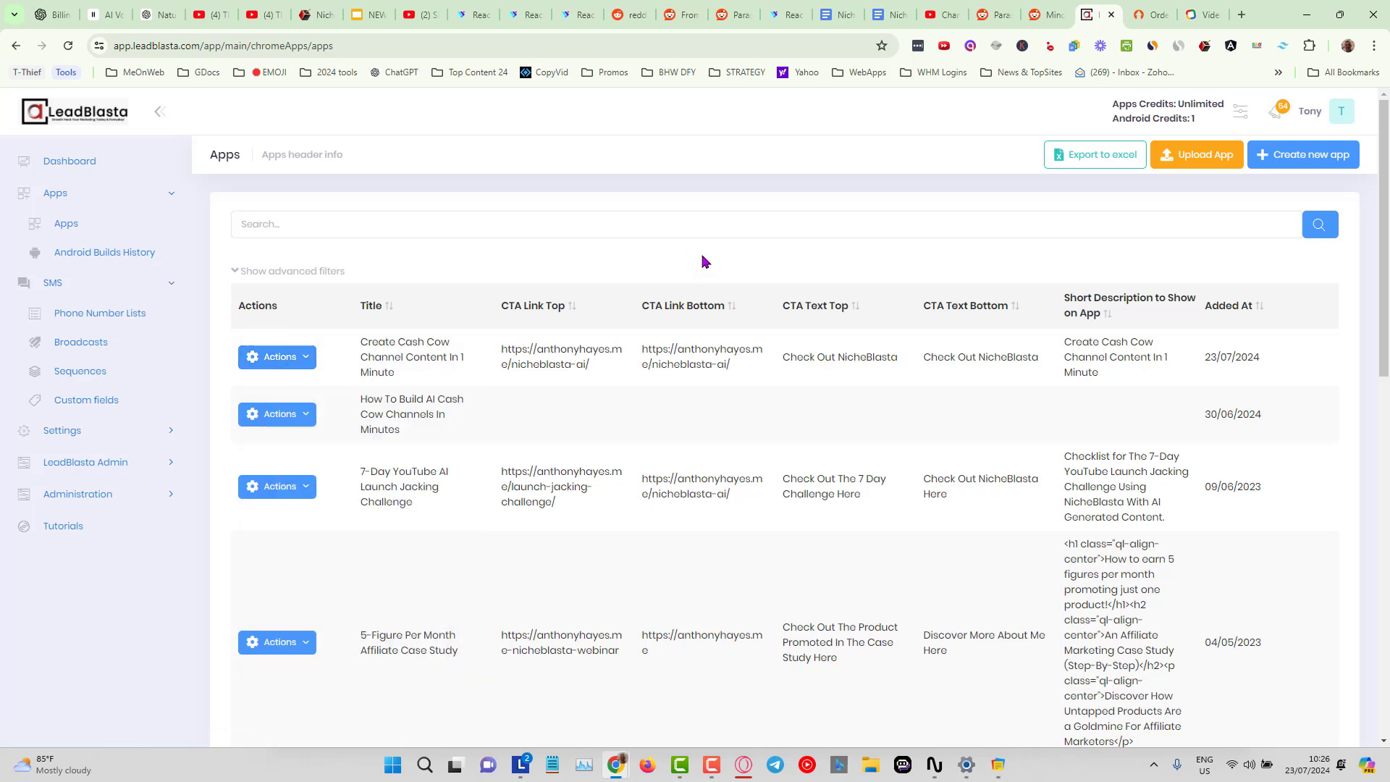